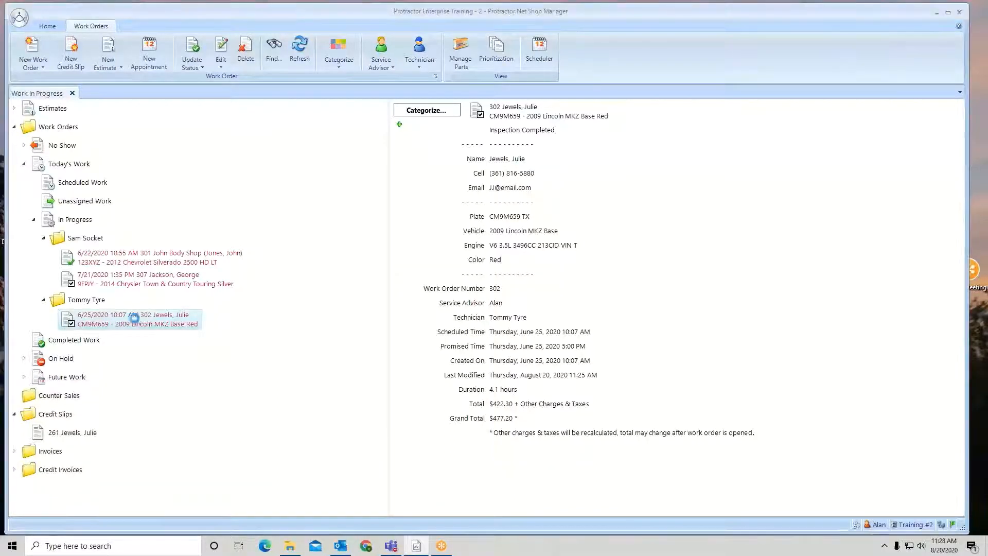
Open the in-progress 2009 Lincoln MKZ work order and start batch-adding material to its ABS Brake Control Module and Harness package.
{"action": "double_click", "coordinate": [133, 317]}
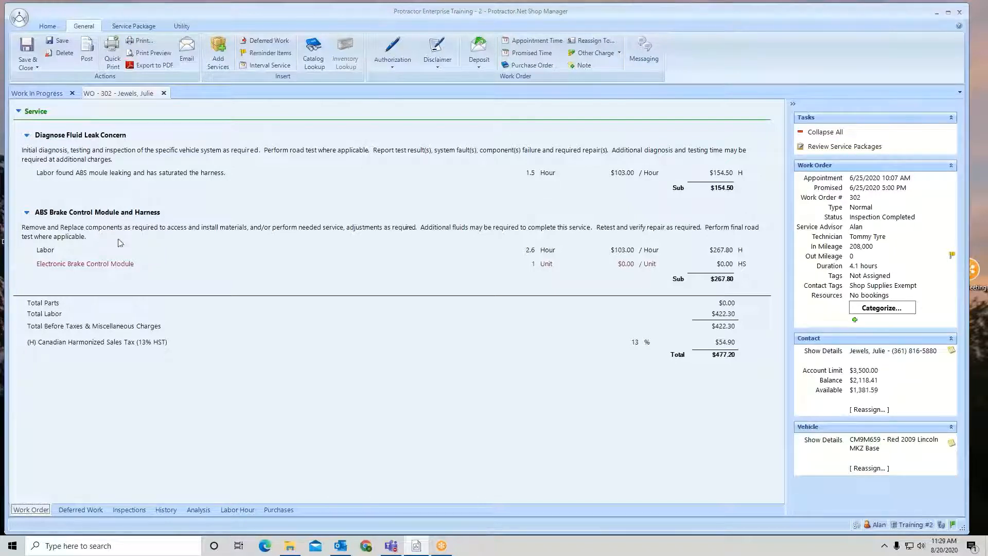
{"action": "left_click", "coordinate": [74, 266]}
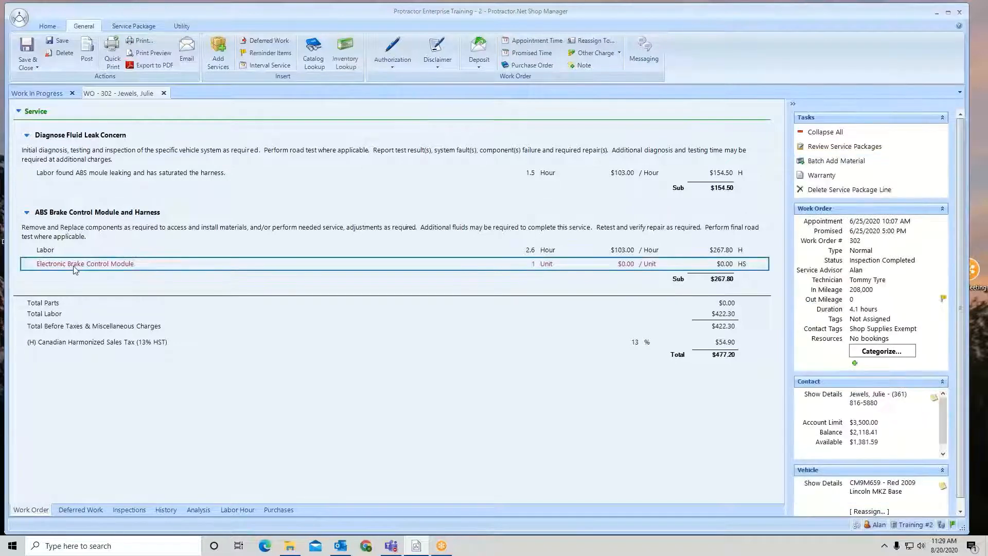
{"action": "right_click", "coordinate": [75, 267]}
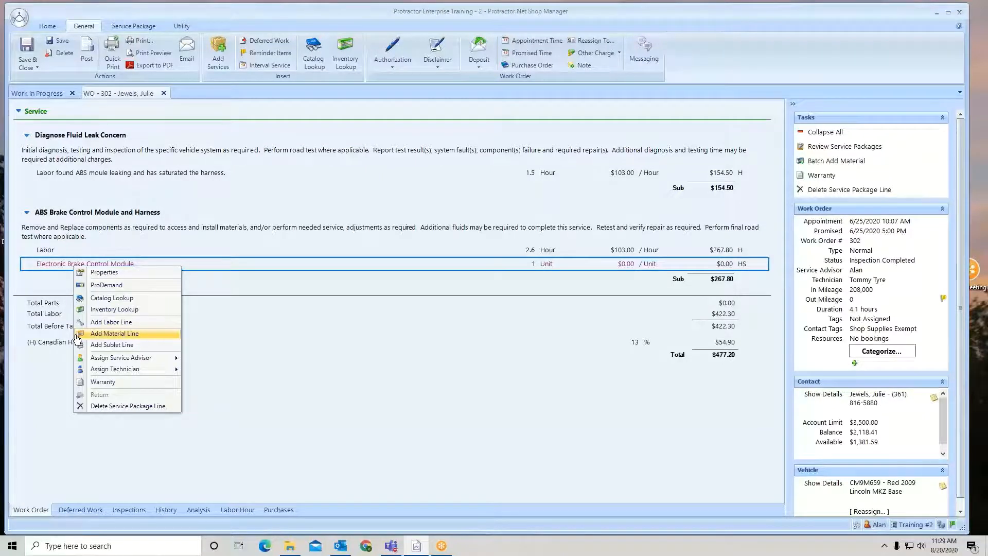
{"action": "left_click", "coordinate": [61, 270]}
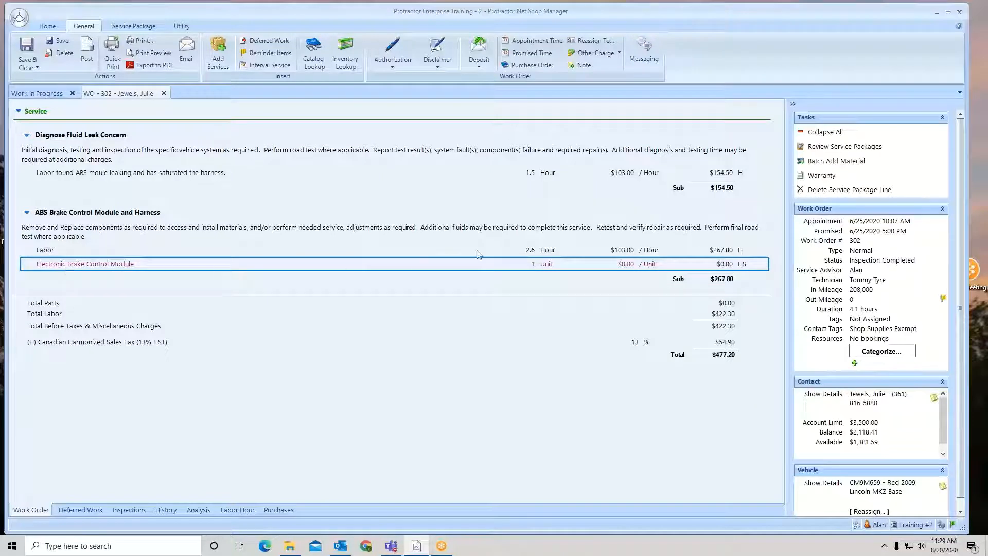
{"action": "left_click", "coordinate": [815, 164]}
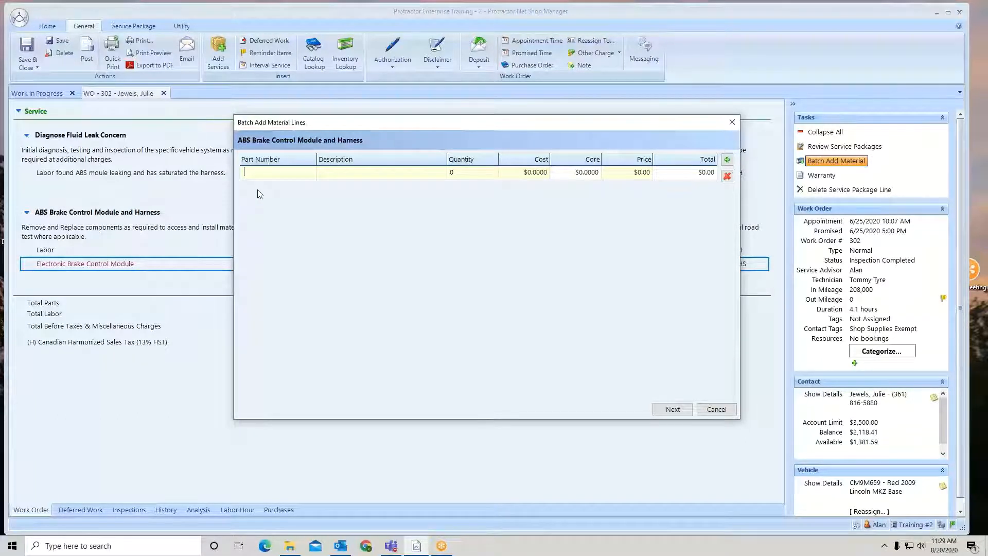
Fill in the first material line with part number ABSM1236, description ABS Module, quantity 1 and cost $250.
{"action": "type", "text": "ABSM1236"}
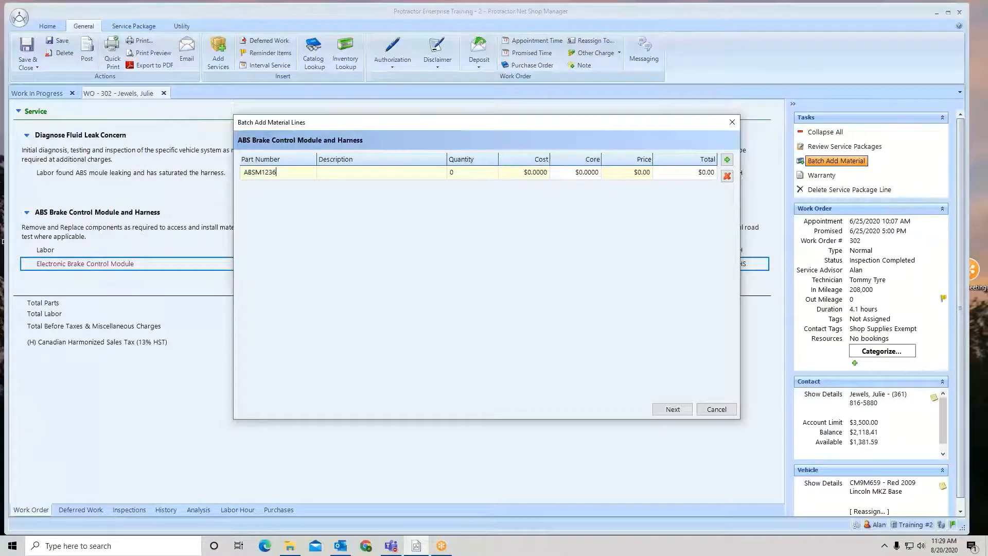
{"action": "left_click", "coordinate": [331, 174]}
{"action": "left_click", "coordinate": [331, 174]}
{"action": "type", "text": "ABS Module"}
{"action": "left_click", "coordinate": [464, 178]}
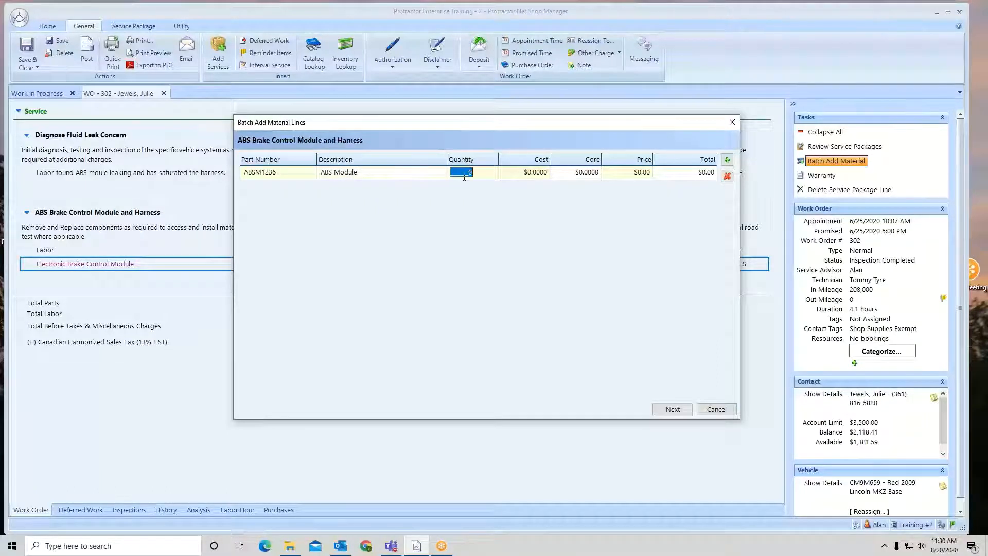
{"action": "type", "text": "1"}
{"action": "left_click", "coordinate": [513, 176]}
{"action": "type", "text": "250.___"}
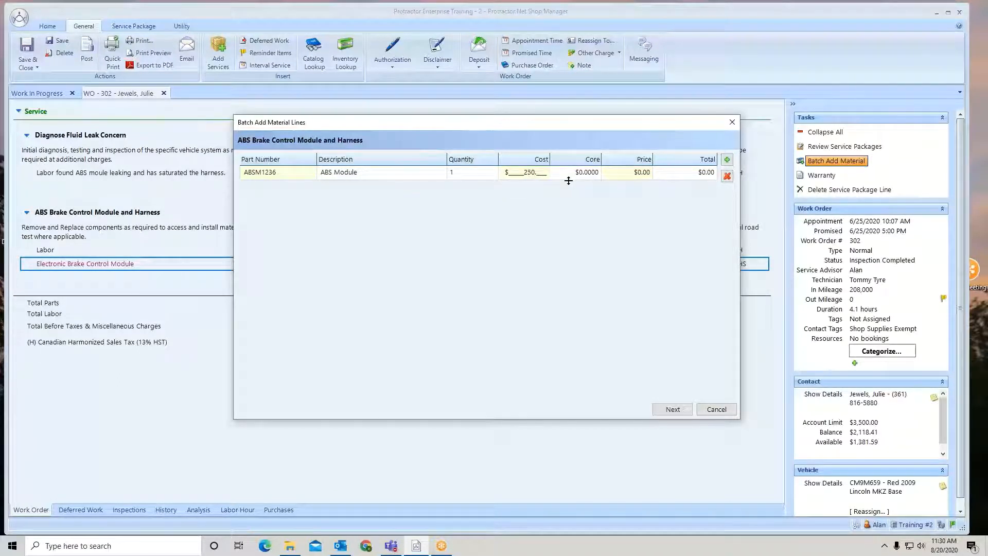
{"action": "key", "text": "Tab"}
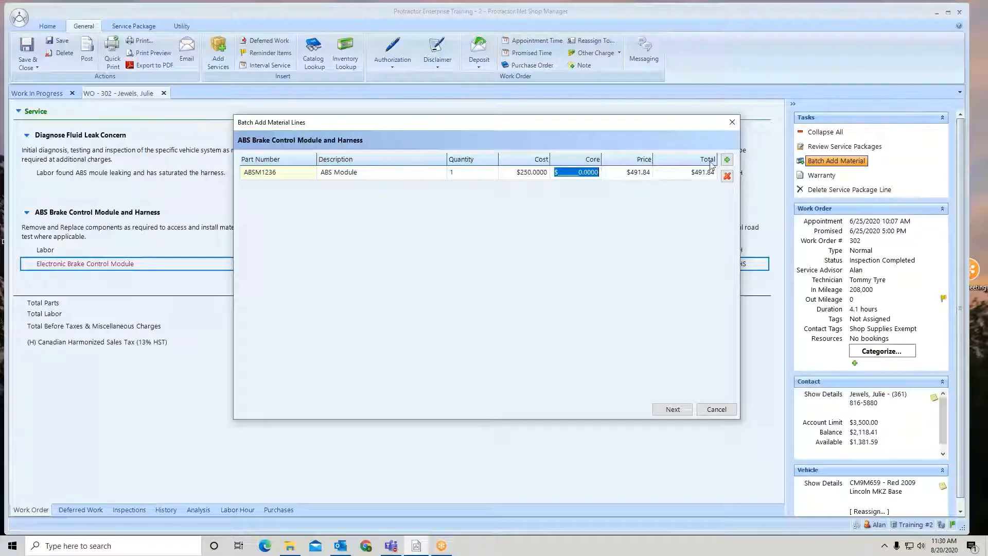
Add a second material line for part number H7896, description Harness, with quantity 1 and cost $179.95.
{"action": "left_click", "coordinate": [730, 161]}
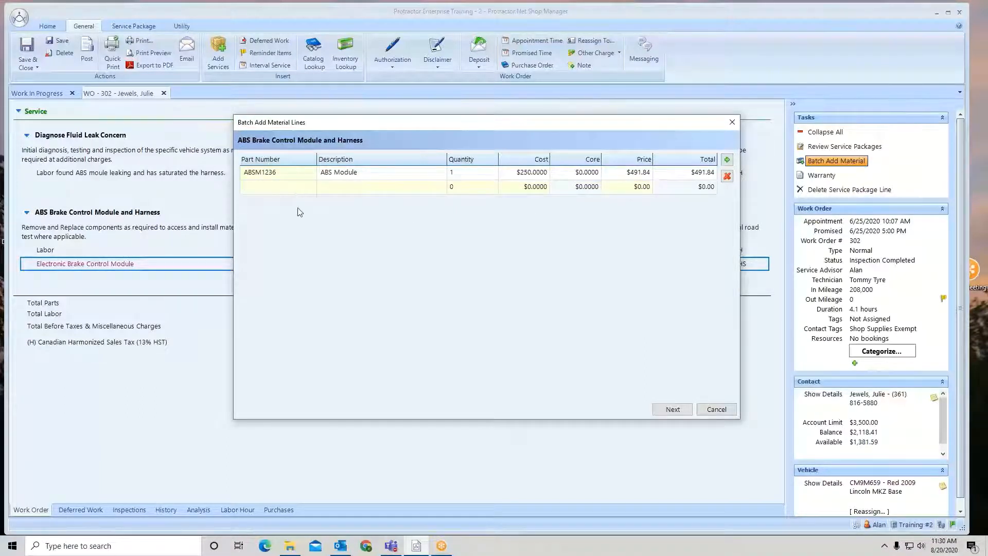
{"action": "type", "text": "H7896"}
{"action": "left_click", "coordinate": [334, 187]}
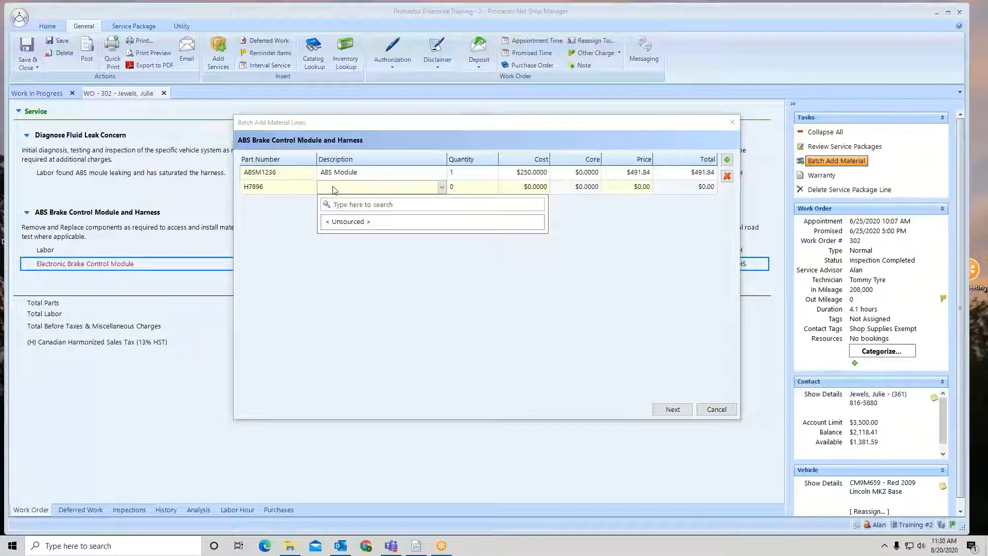
{"action": "left_click", "coordinate": [333, 187]}
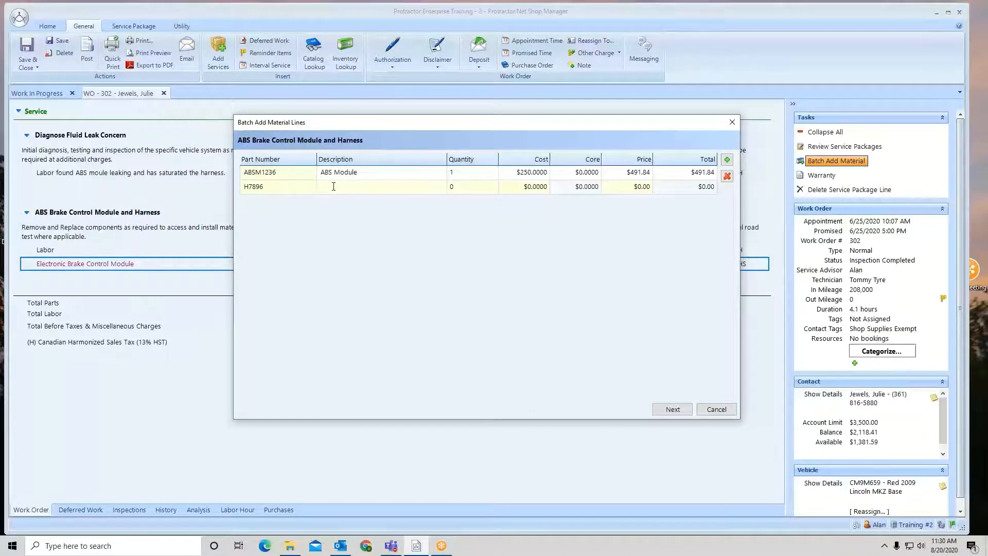
{"action": "type", "text": "Harness"}
{"action": "left_click", "coordinate": [457, 189]}
{"action": "type", "text": "1"}
{"action": "left_click", "coordinate": [522, 189]}
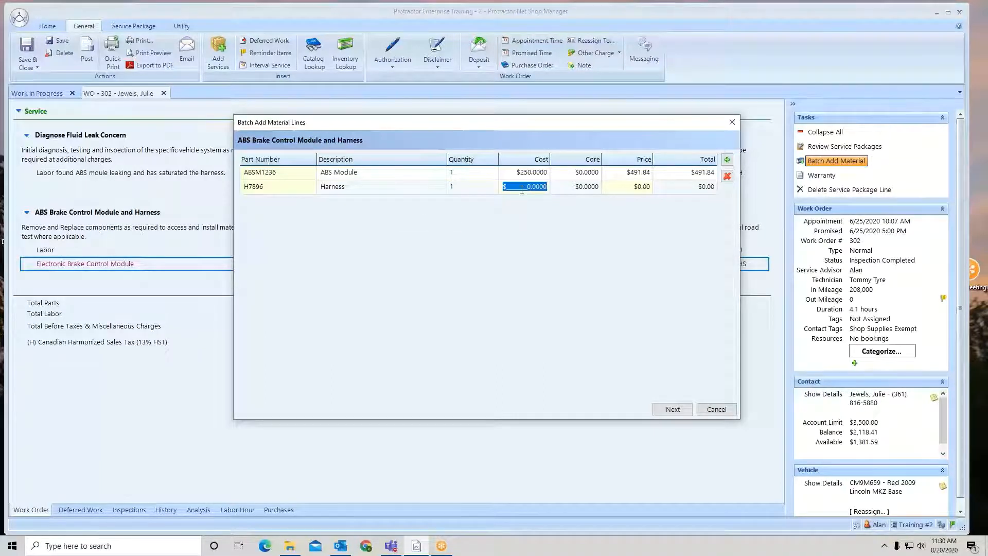
{"action": "type", "text": "179."}
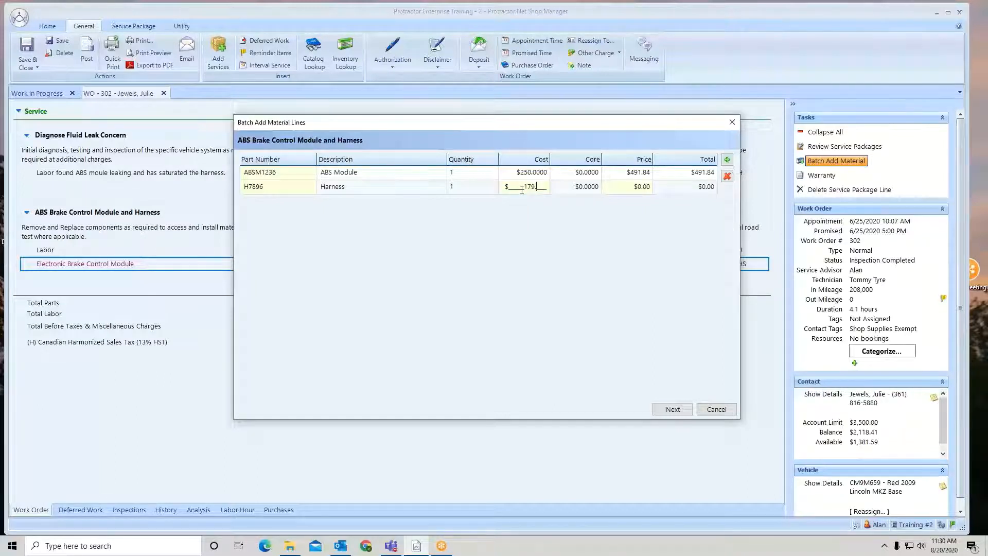
{"action": "type", "text": "95"}
{"action": "key", "text": "Tab"}
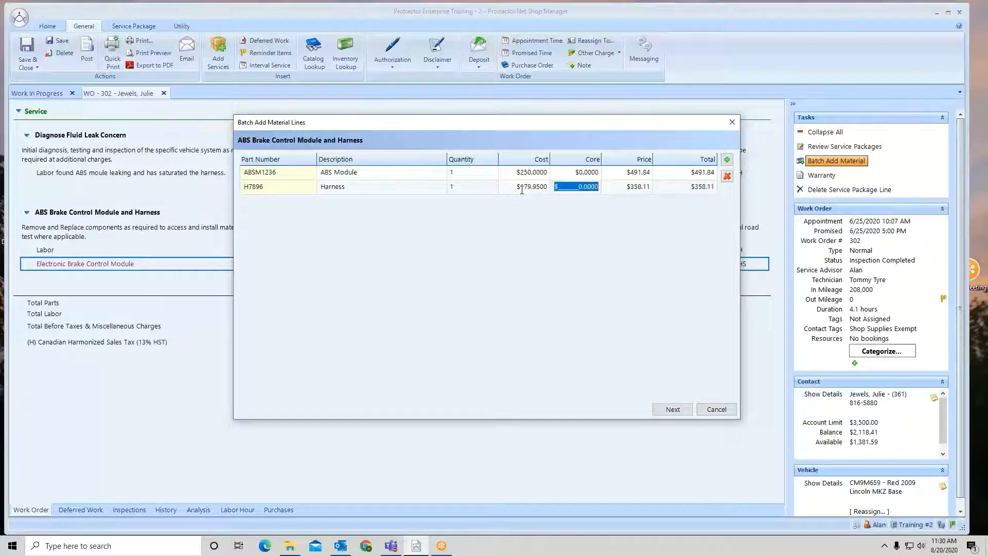
Add a third material line for part number 5697, description Clamps, with quantity 2 and cost $1.25.
{"action": "left_click", "coordinate": [727, 160]}
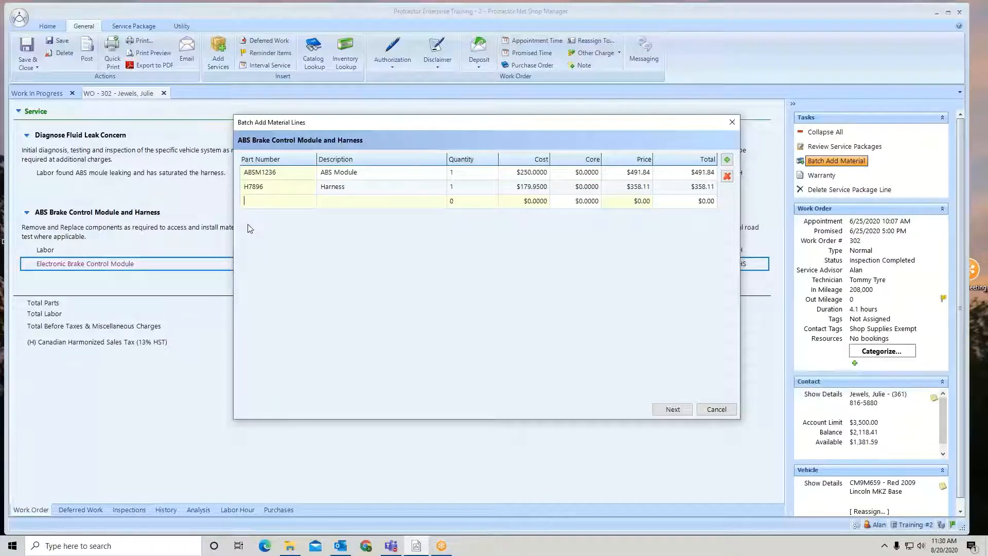
{"action": "type", "text": "5697"}
{"action": "left_click", "coordinate": [340, 203]}
{"action": "type", "text": "Clamps"}
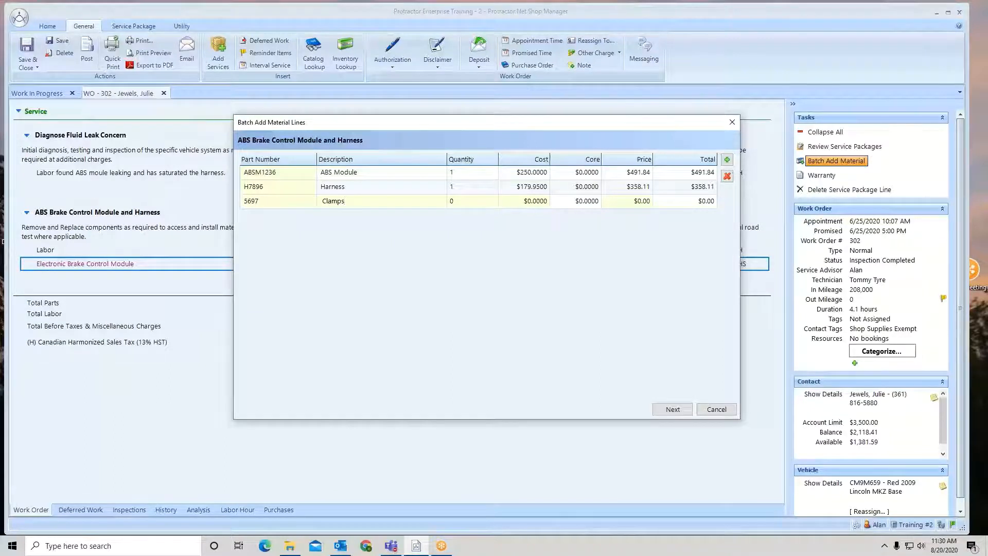
{"action": "left_click", "coordinate": [458, 207]}
{"action": "type", "text": "2"}
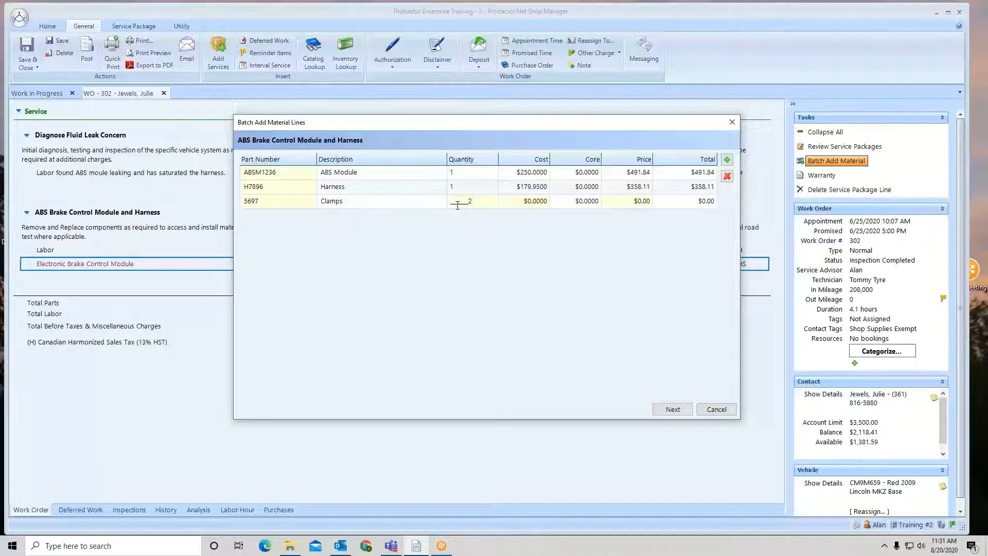
{"action": "left_click", "coordinate": [520, 205]}
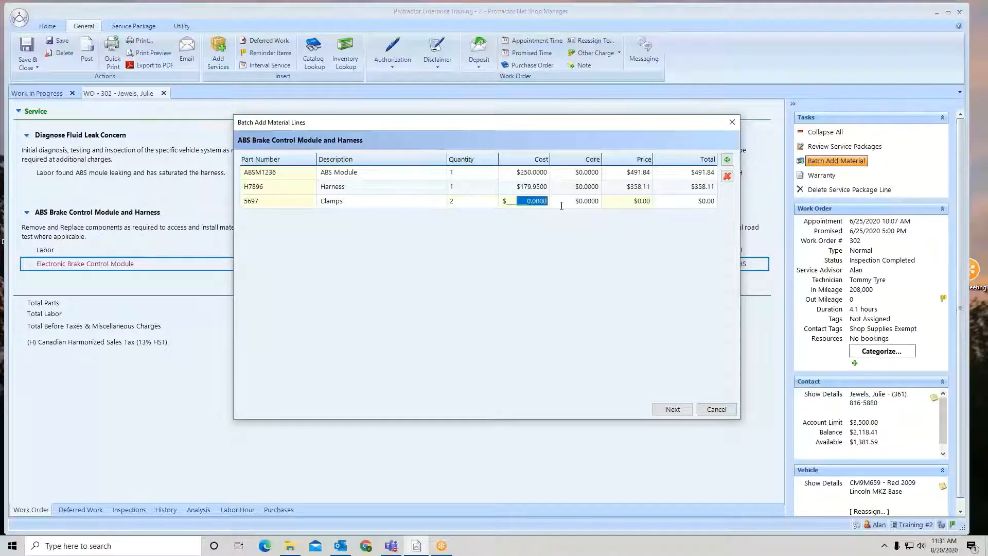
{"action": "type", "text": "1.25"}
{"action": "key", "text": "Tab"}
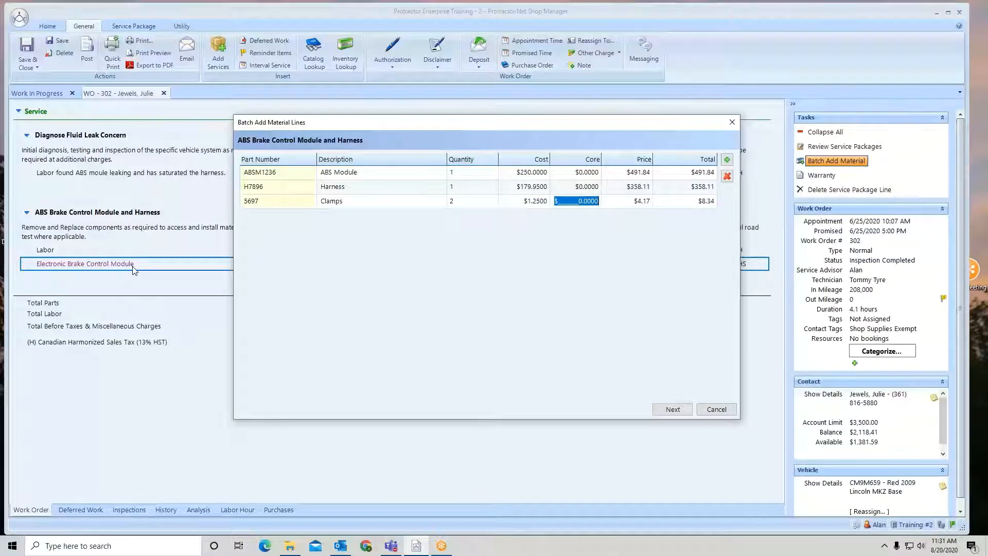
Add the inventory part BF-3 Brake Fluid Dot 3 with quantity 2 and remove the empty extra row below it.
{"action": "left_click", "coordinate": [728, 161]}
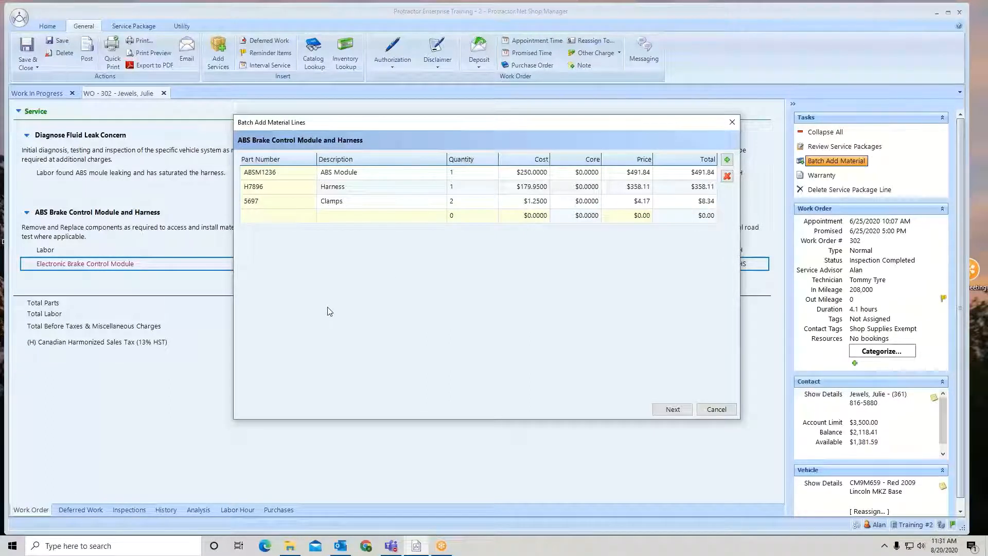
{"action": "type", "text": "bf"}
{"action": "key", "text": "Tab"}
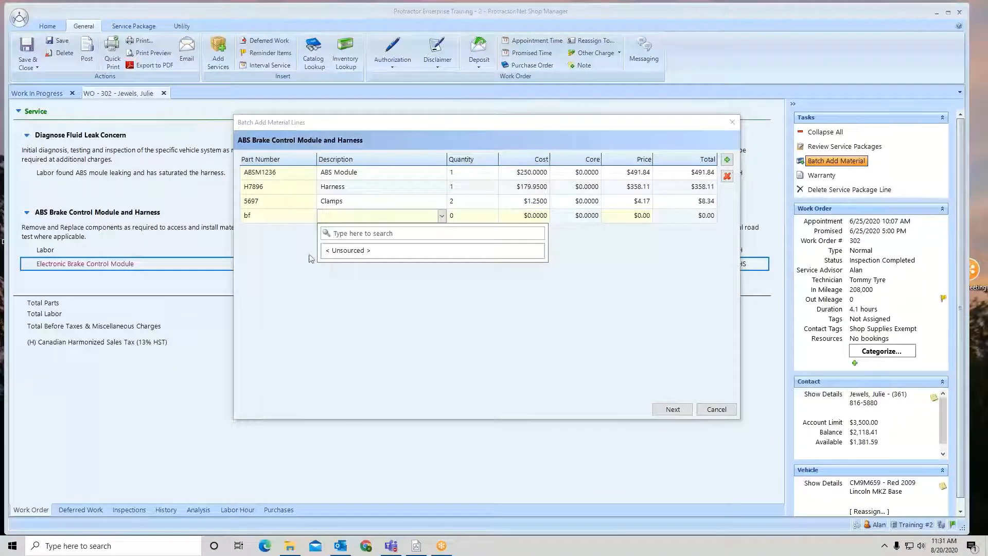
{"action": "left_click", "coordinate": [271, 219]}
{"action": "left_click", "coordinate": [266, 215]}
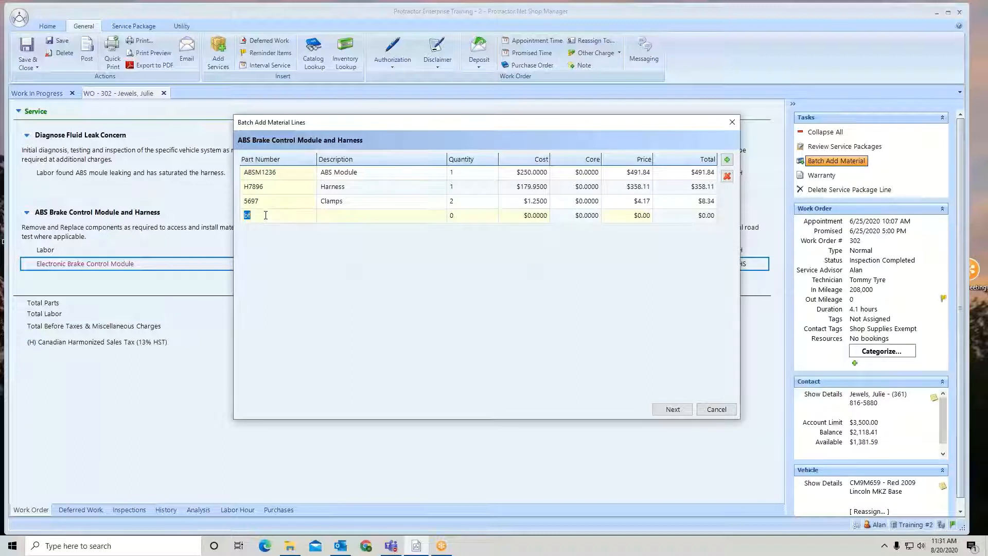
{"action": "type", "text": "bf-3"}
{"action": "key", "text": "Tab"}
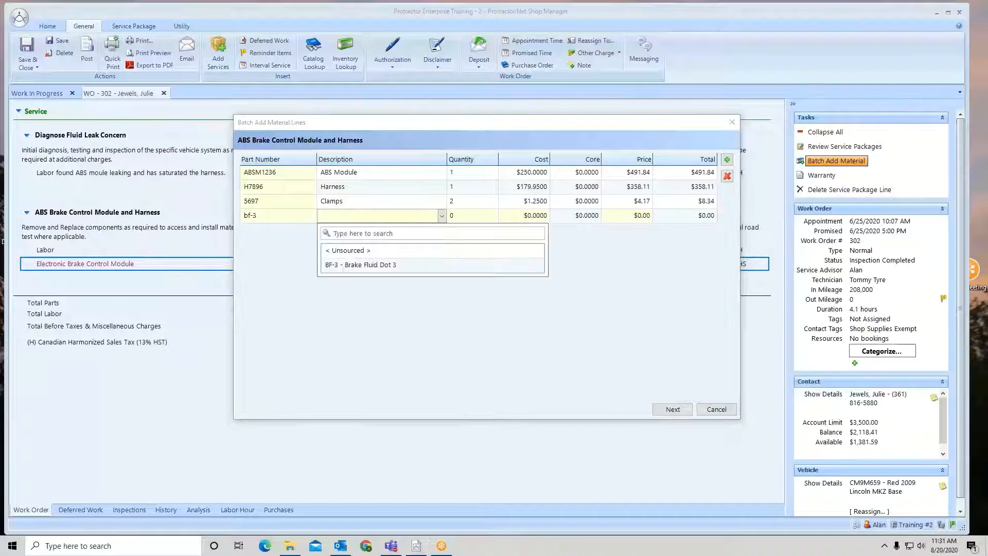
{"action": "left_click", "coordinate": [332, 265]}
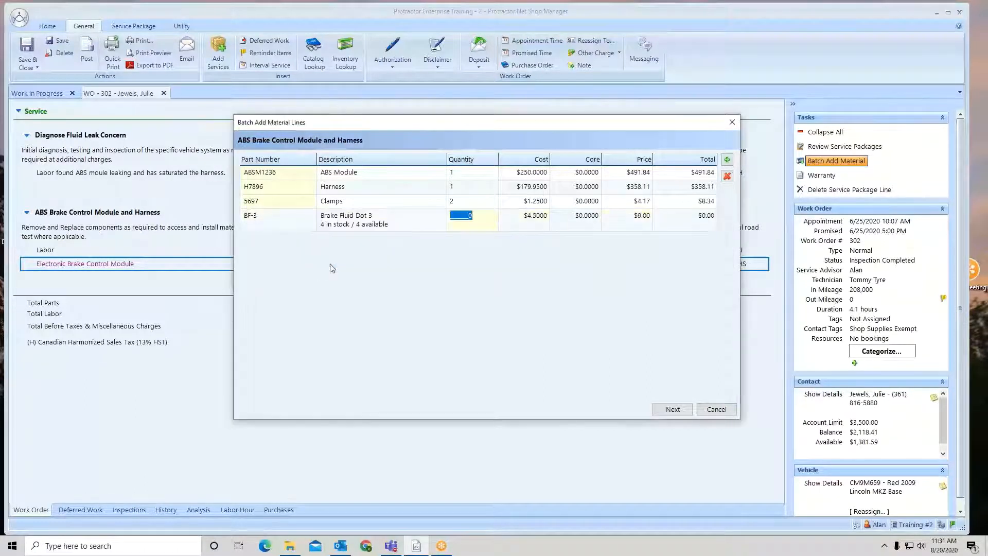
{"action": "type", "text": "2"}
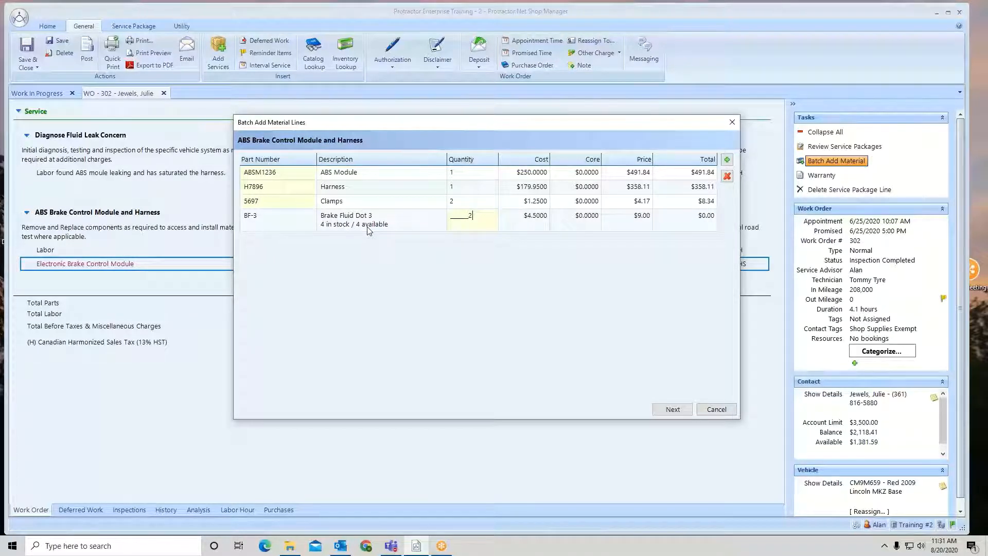
{"action": "key", "text": "Return"}
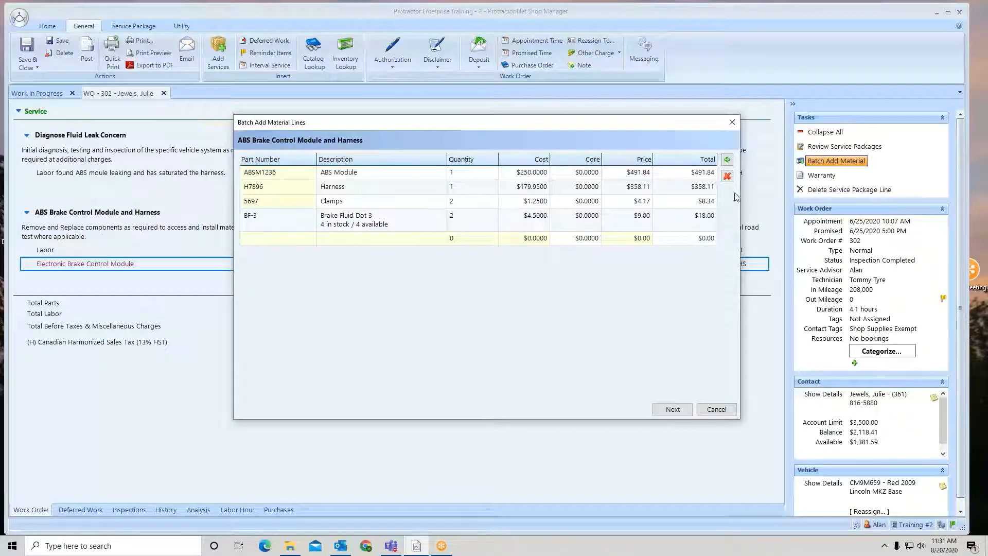
{"action": "left_click", "coordinate": [685, 241]}
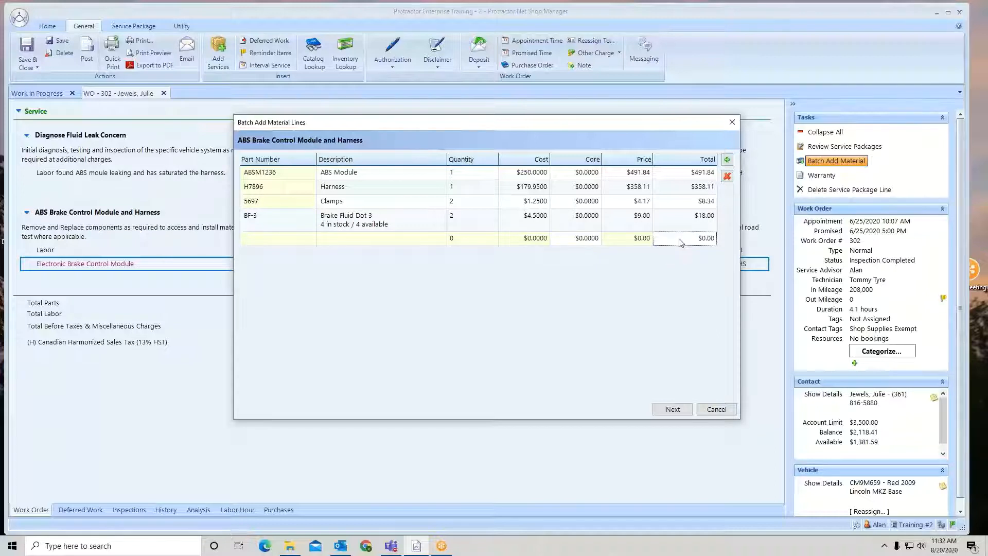
{"action": "left_click", "coordinate": [731, 180]}
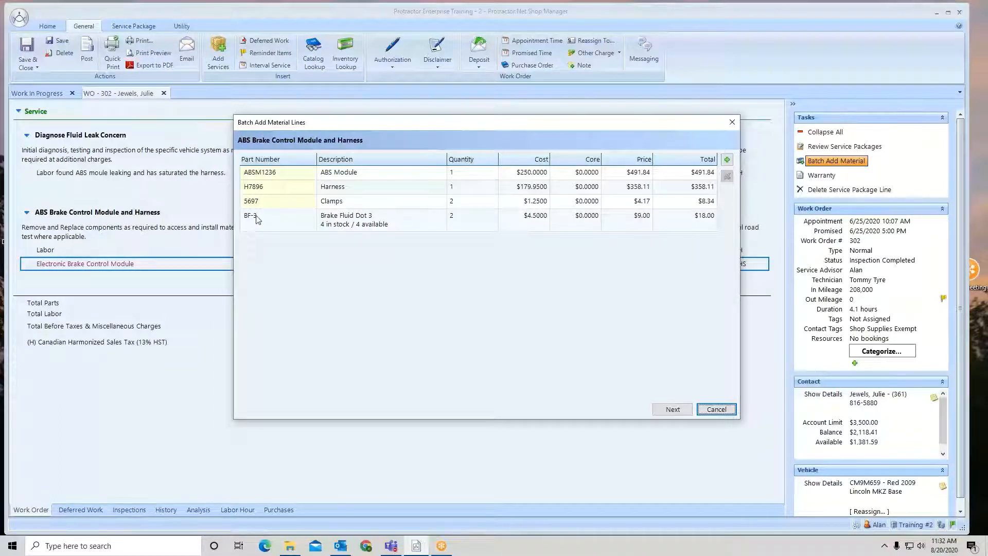
Put the ABS module, harness and clamps on a new purchase order with Ford Dealer as supplier and finish the batch addition.
{"action": "left_click", "coordinate": [672, 409]}
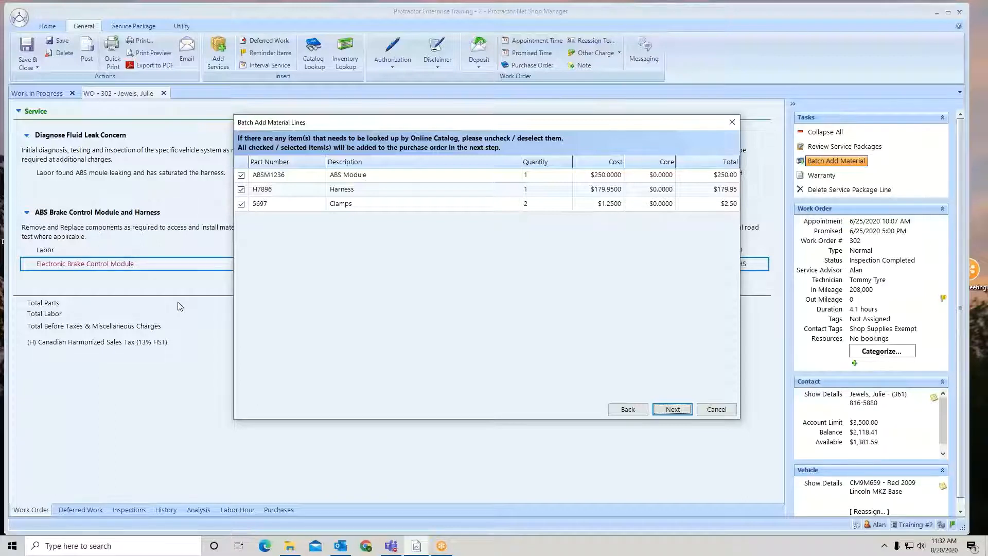
{"action": "left_click", "coordinate": [673, 410]}
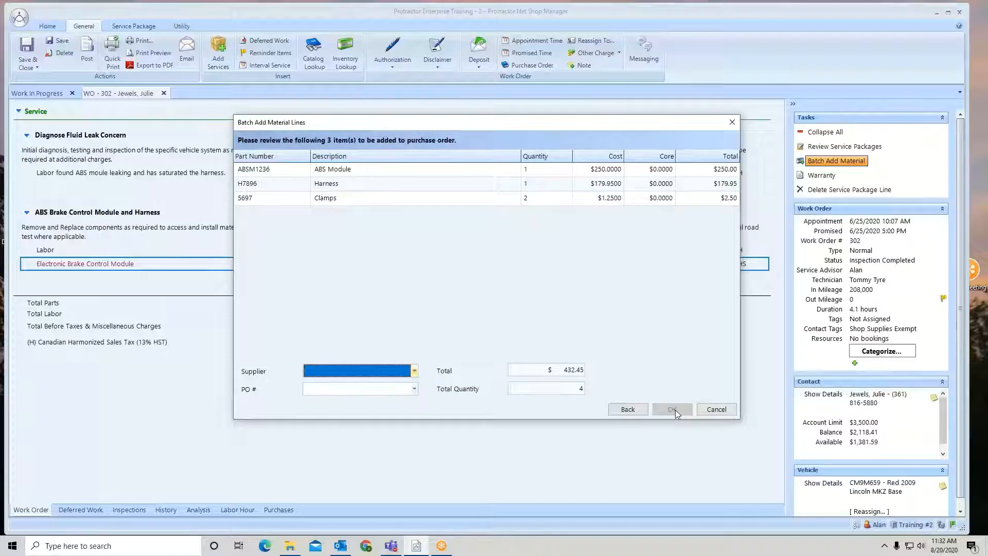
{"action": "left_click", "coordinate": [415, 370]}
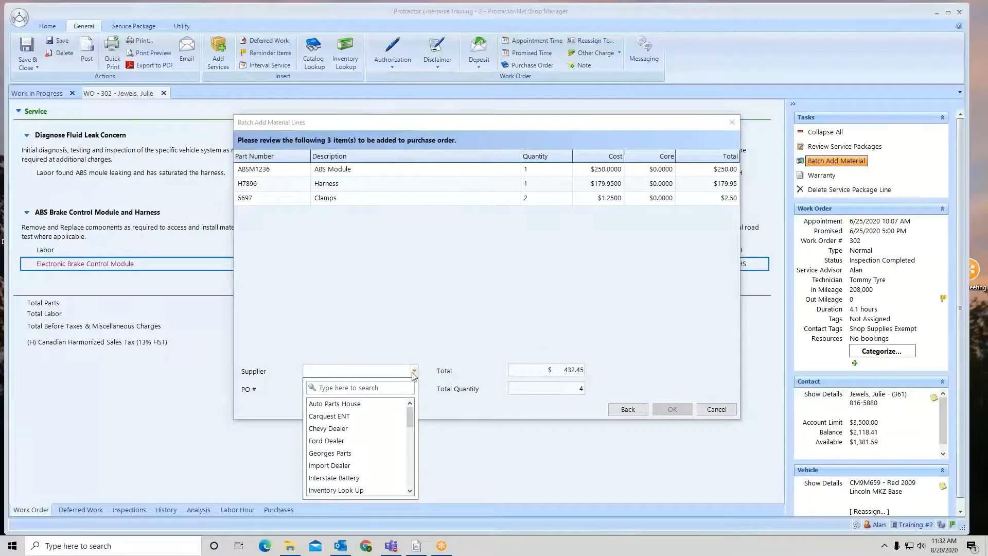
{"action": "left_click", "coordinate": [323, 441]}
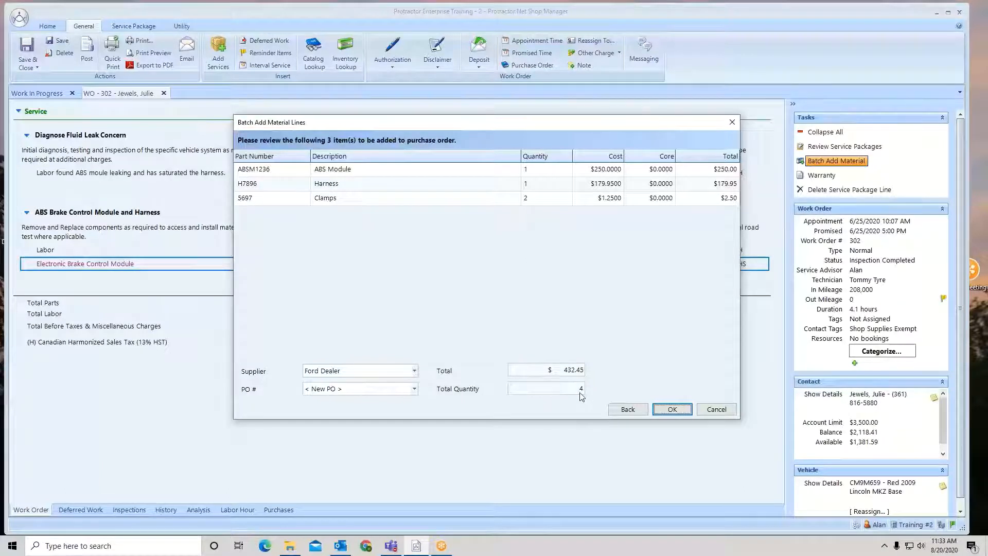
{"action": "left_click", "coordinate": [673, 409]}
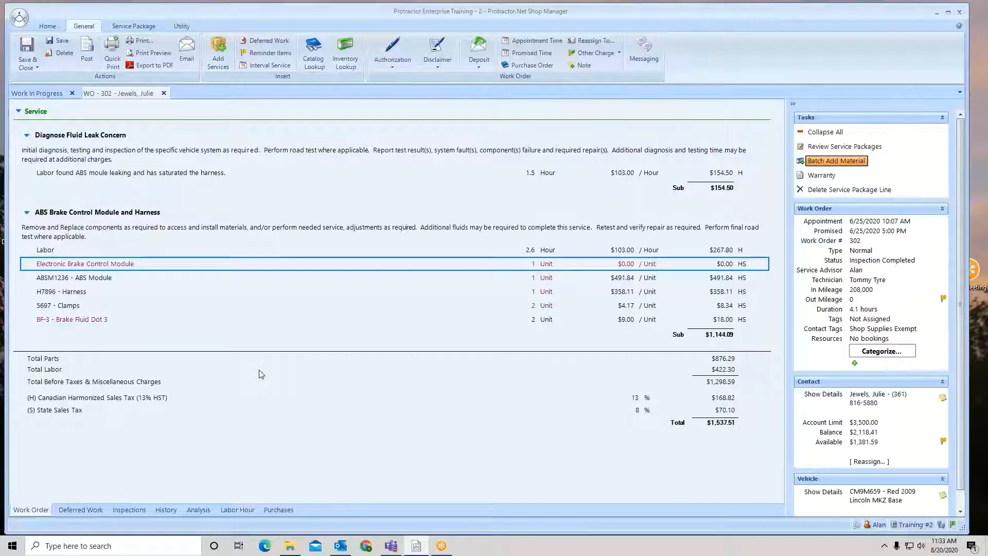
Delete the Electronic Brake Control Module line from the ABS Brake Control Module and Harness service package.
{"action": "right_click", "coordinate": [125, 264]}
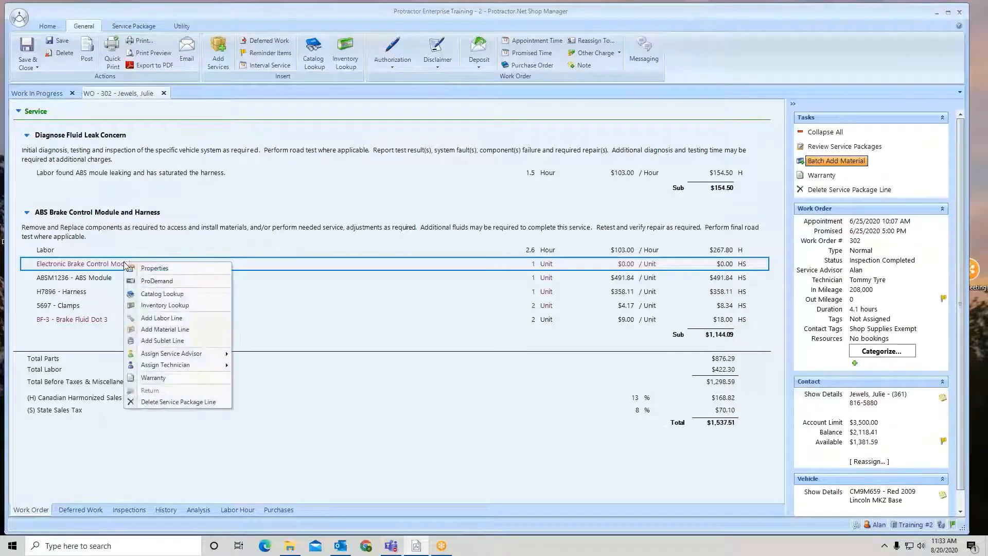
{"action": "left_click", "coordinate": [174, 403]}
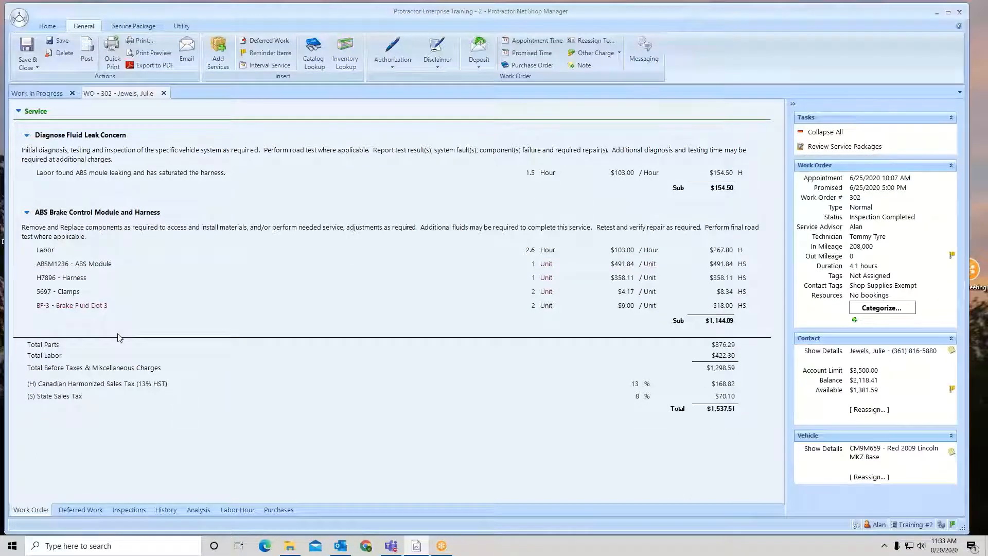
Source the BF-3 Brake Fluid Dot 3 line by drawing the part from inventory, and save the work order.
{"action": "mouse_move", "coordinate": [103, 309]}
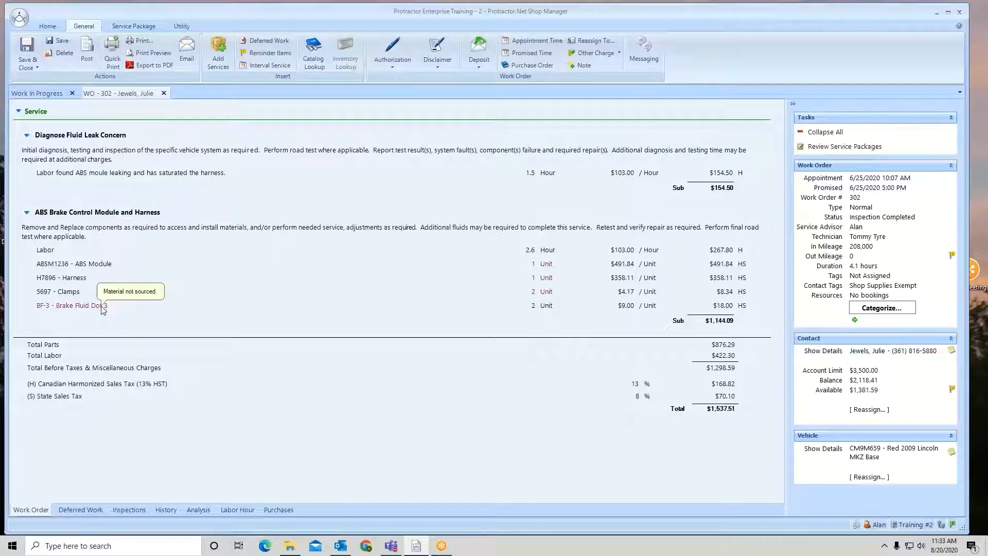
{"action": "left_click", "coordinate": [103, 309]}
{"action": "right_click", "coordinate": [102, 309]}
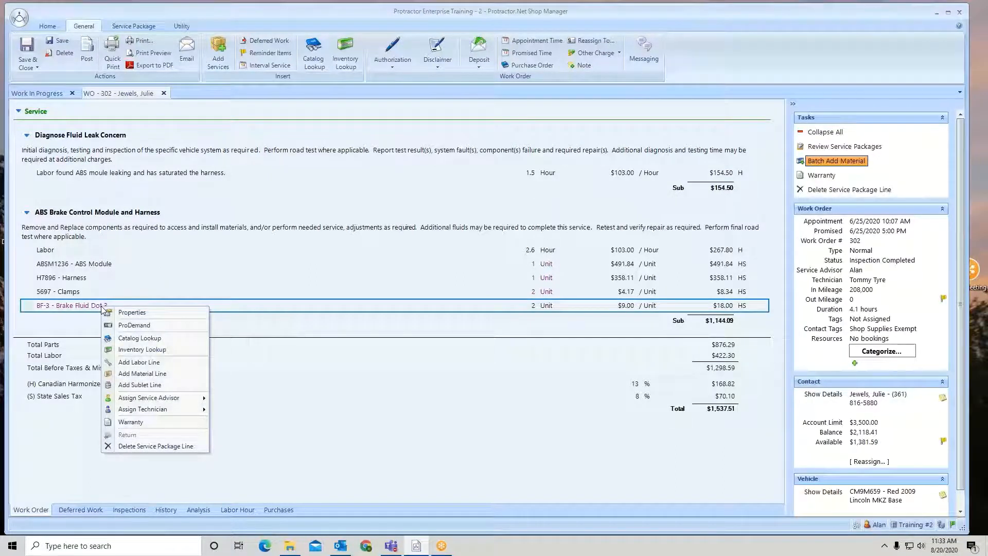
{"action": "left_click", "coordinate": [139, 353]}
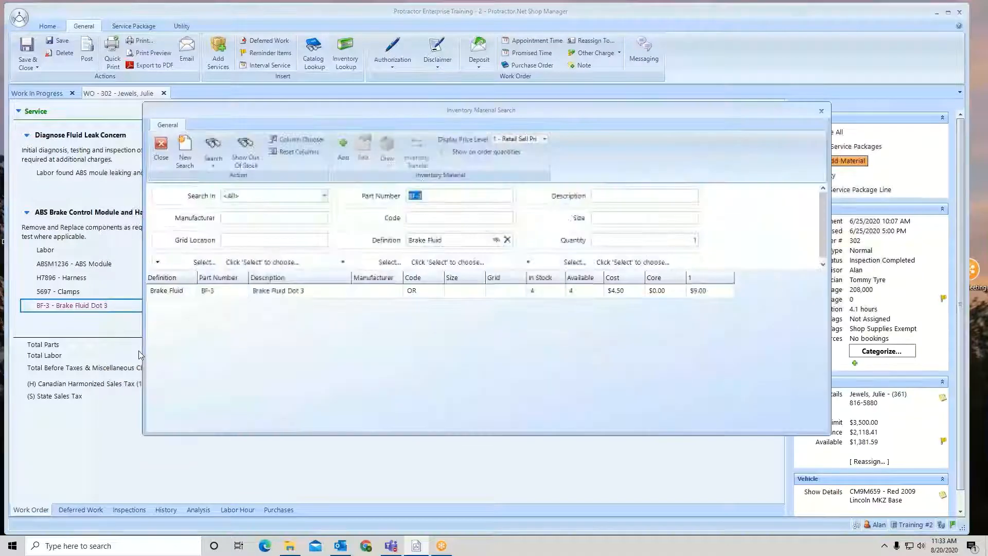
{"action": "left_click", "coordinate": [259, 296]}
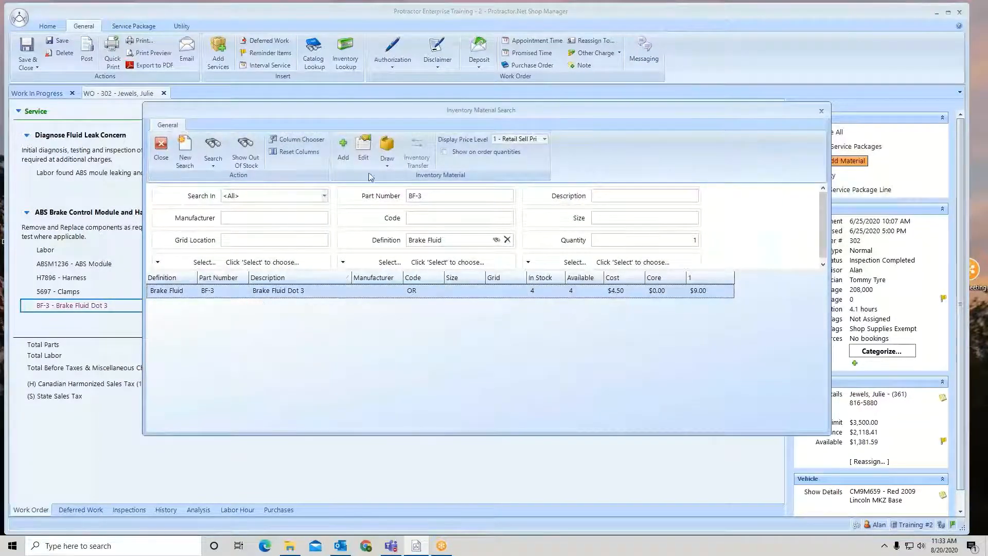
{"action": "left_click", "coordinate": [387, 149]}
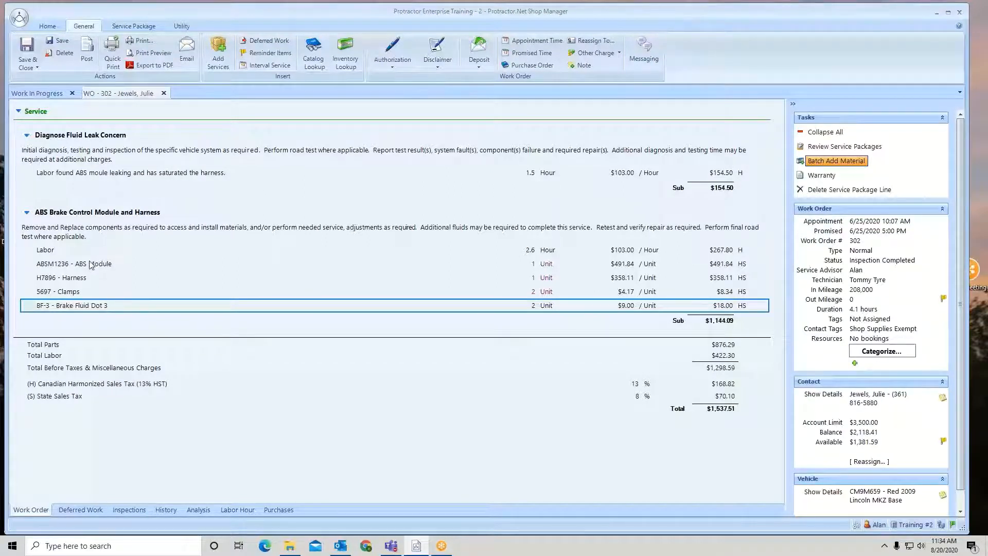
{"action": "left_click", "coordinate": [62, 42]}
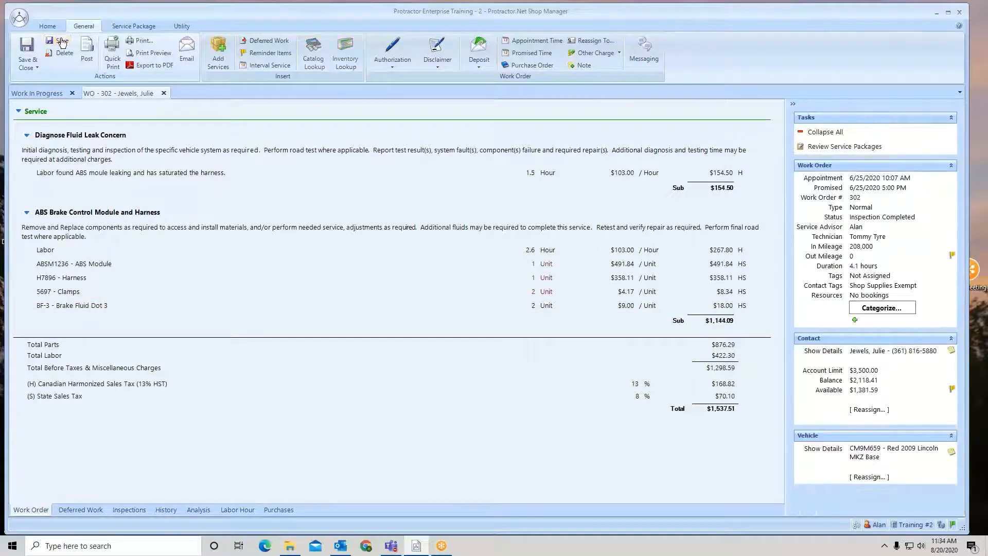
Search the open and placed purchase orders for supplier Ford Dealer and open the one linked to this work order.
{"action": "left_click", "coordinate": [51, 30]}
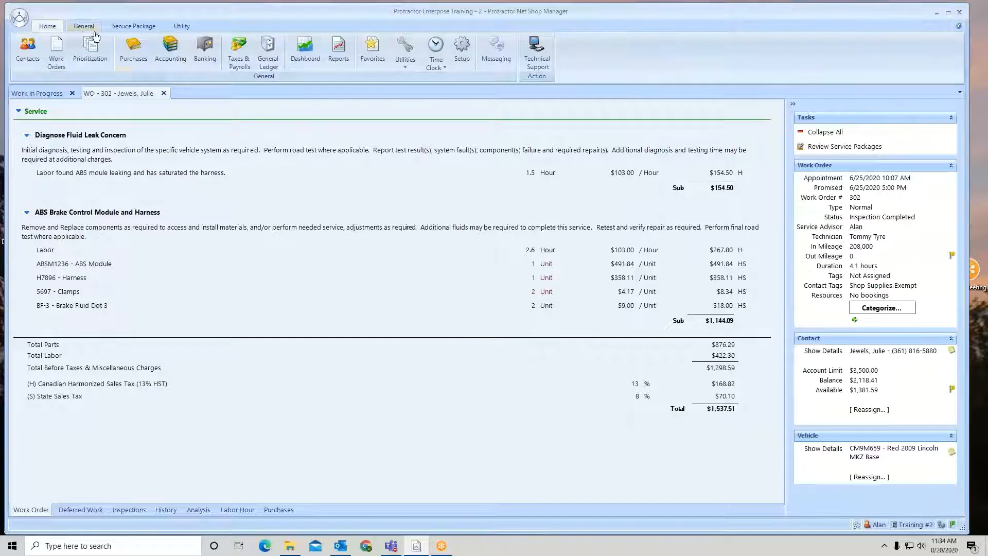
{"action": "left_click", "coordinate": [135, 51]}
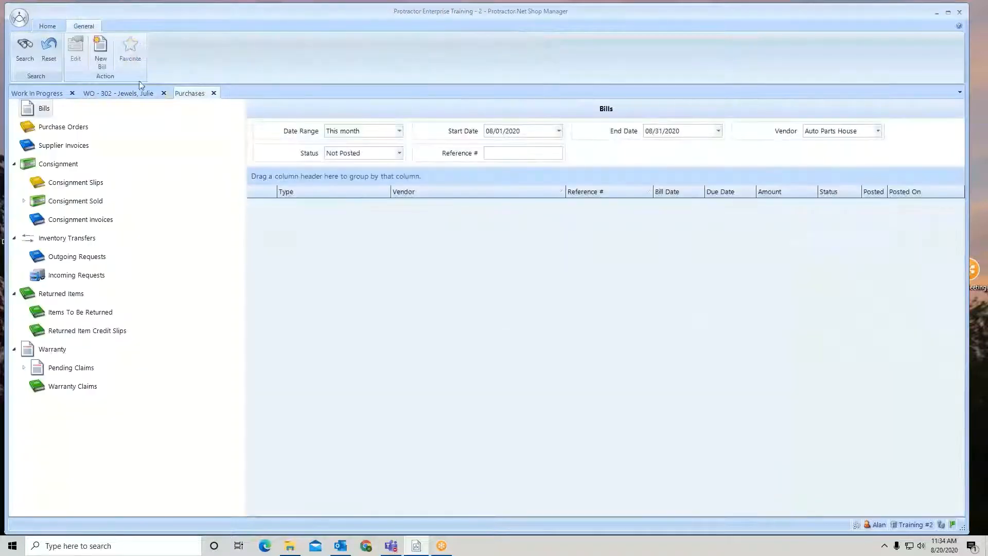
{"action": "left_click", "coordinate": [52, 129]}
{"action": "left_click", "coordinate": [399, 130]}
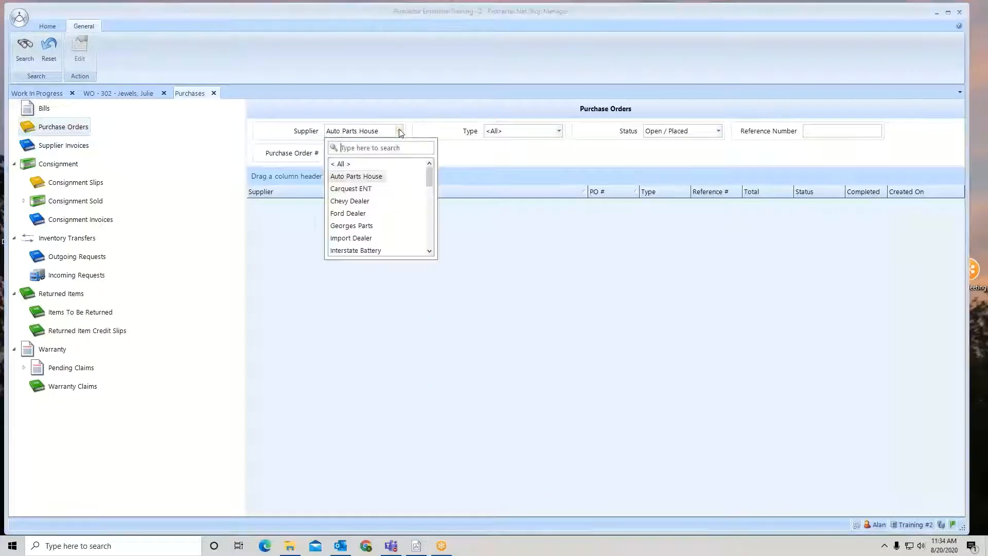
{"action": "left_click", "coordinate": [351, 213]}
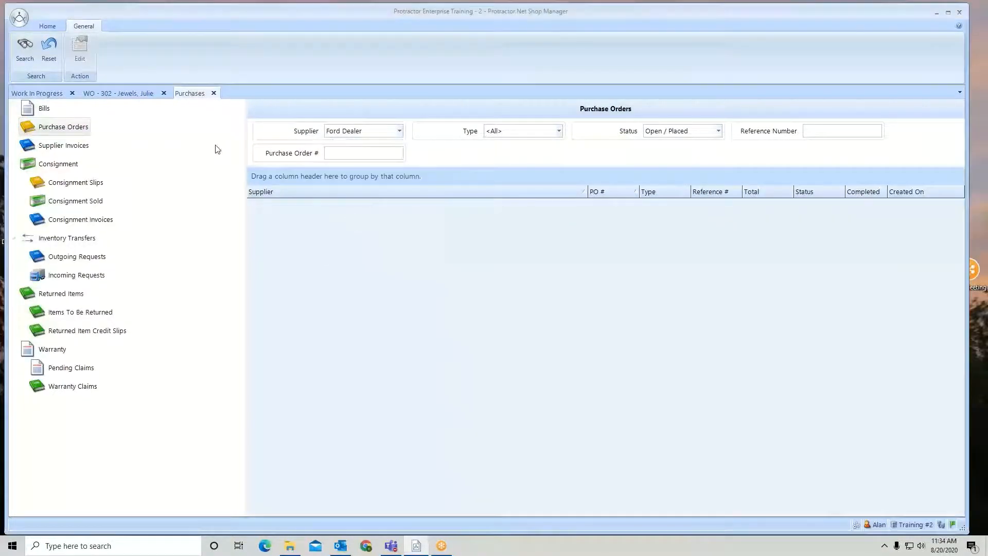
{"action": "left_click", "coordinate": [28, 52]}
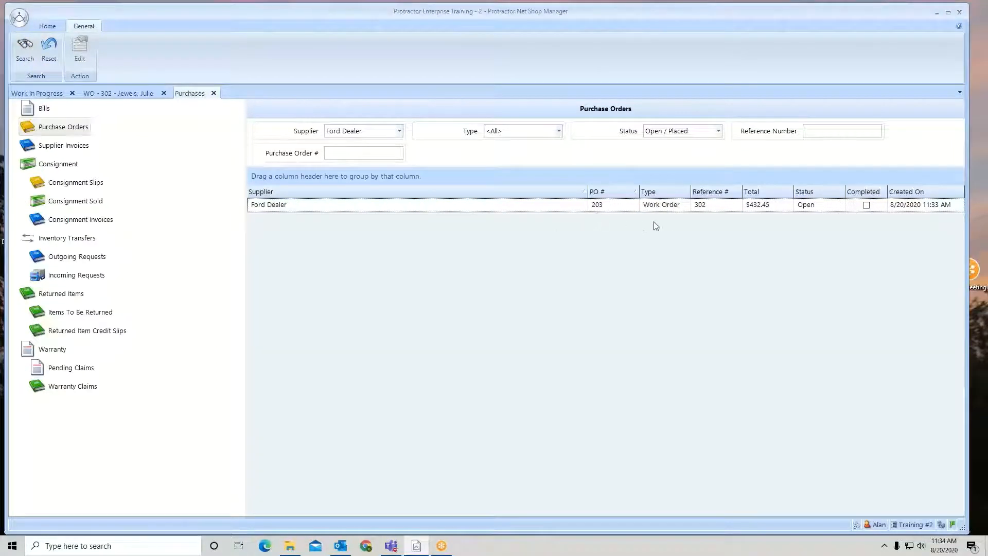
{"action": "left_click", "coordinate": [573, 208]}
{"action": "double_click", "coordinate": [572, 208]}
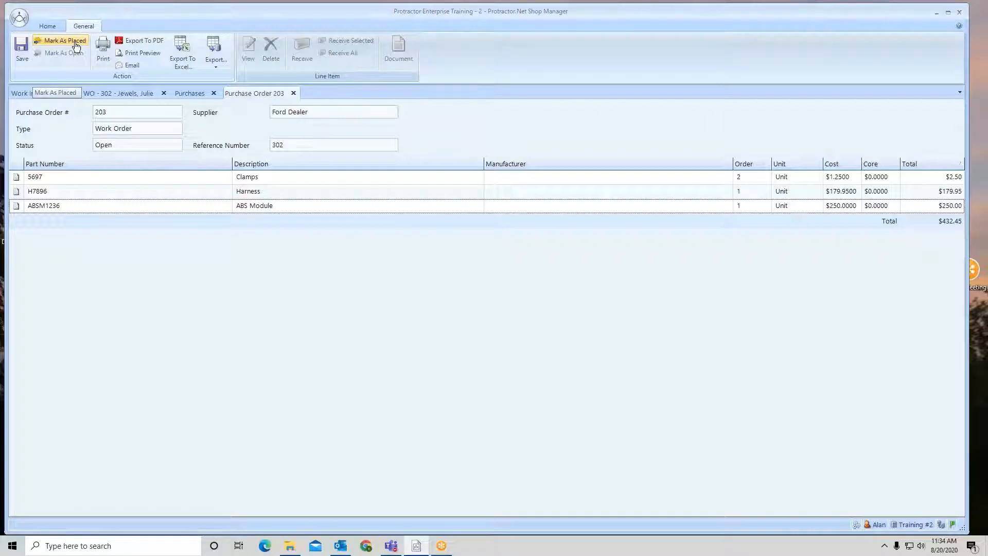
Open the purchase order from the source details of the work order's ABS Module line, mark it as placed, and accept the material line.
{"action": "left_click", "coordinate": [116, 95]}
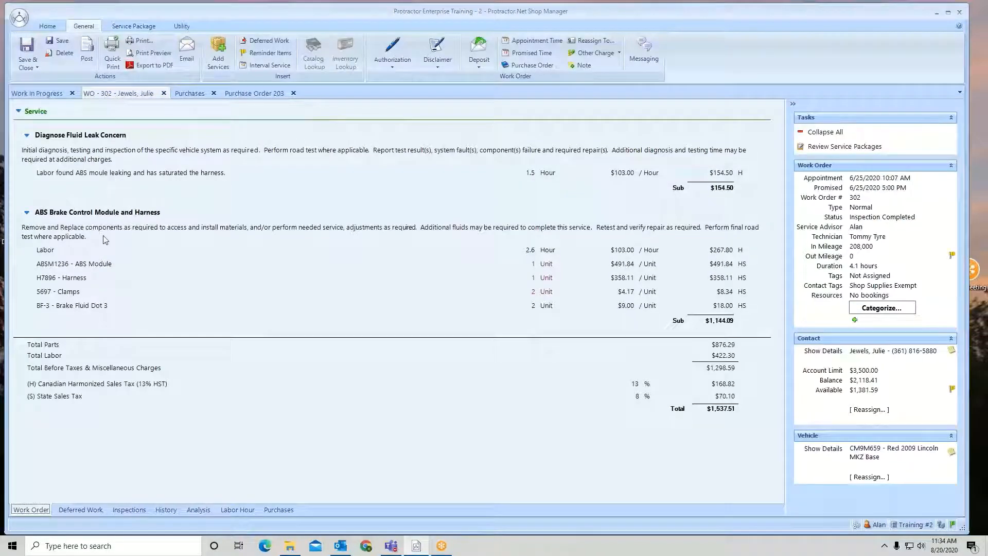
{"action": "left_click", "coordinate": [99, 263]}
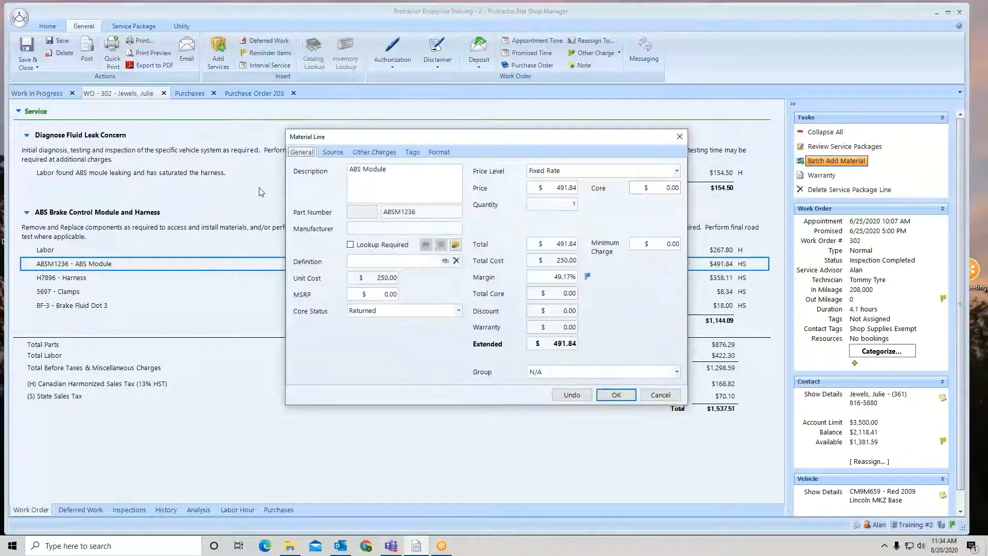
{"action": "left_click", "coordinate": [333, 154]}
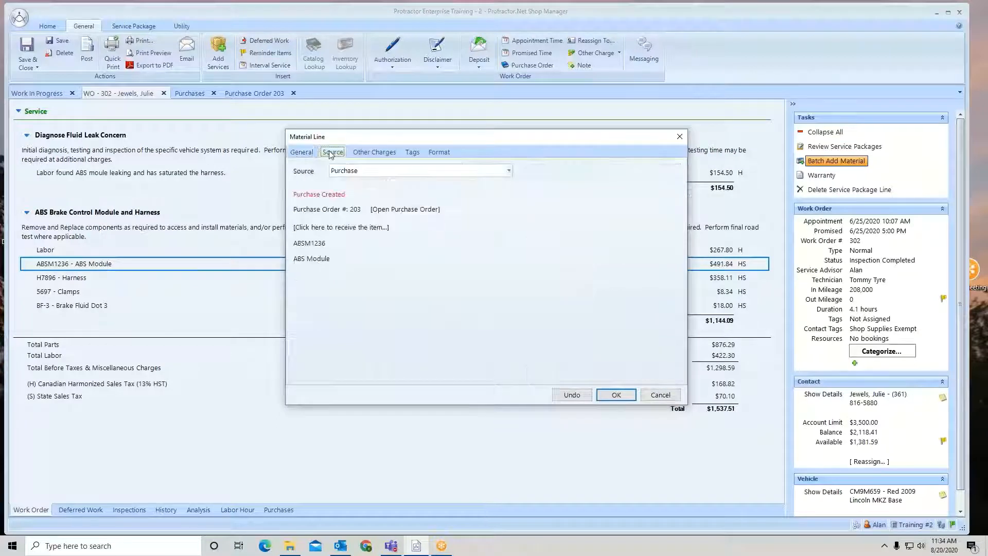
{"action": "left_click", "coordinate": [419, 211]}
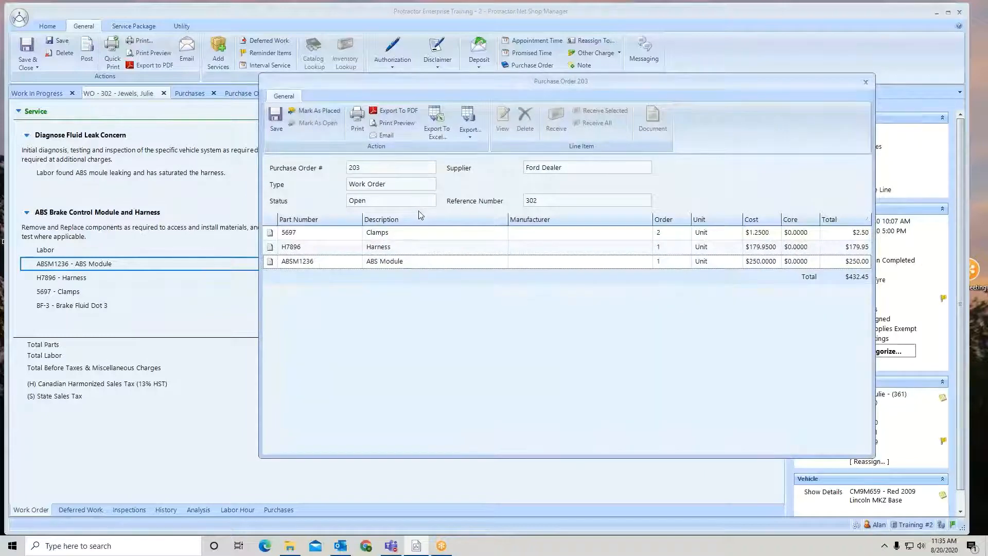
{"action": "left_click", "coordinate": [329, 113]}
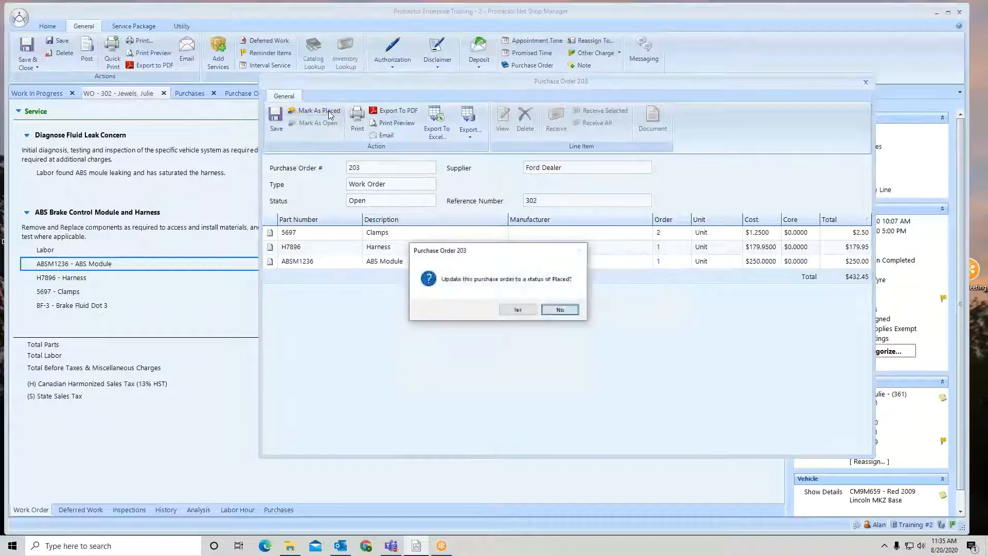
{"action": "left_click", "coordinate": [517, 311]}
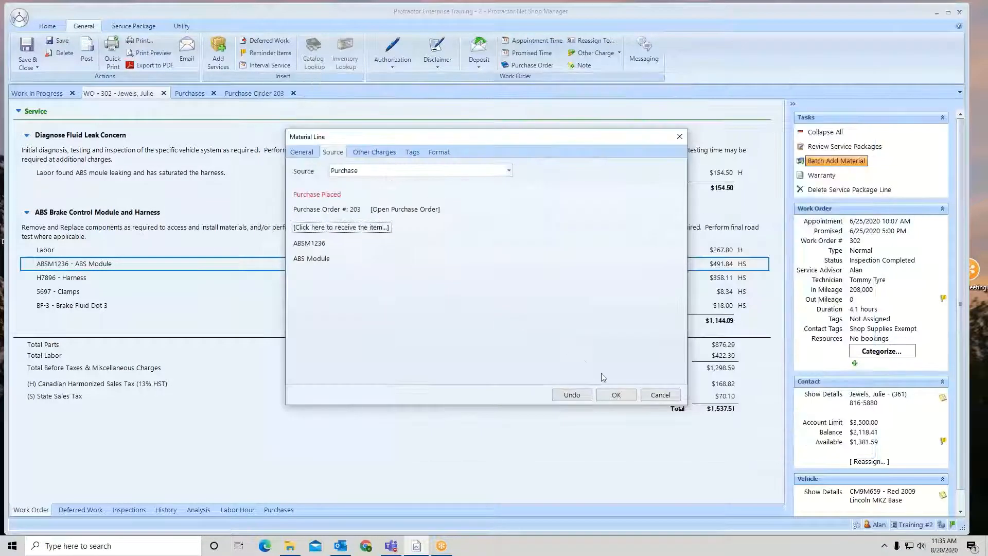
{"action": "left_click", "coordinate": [620, 396]}
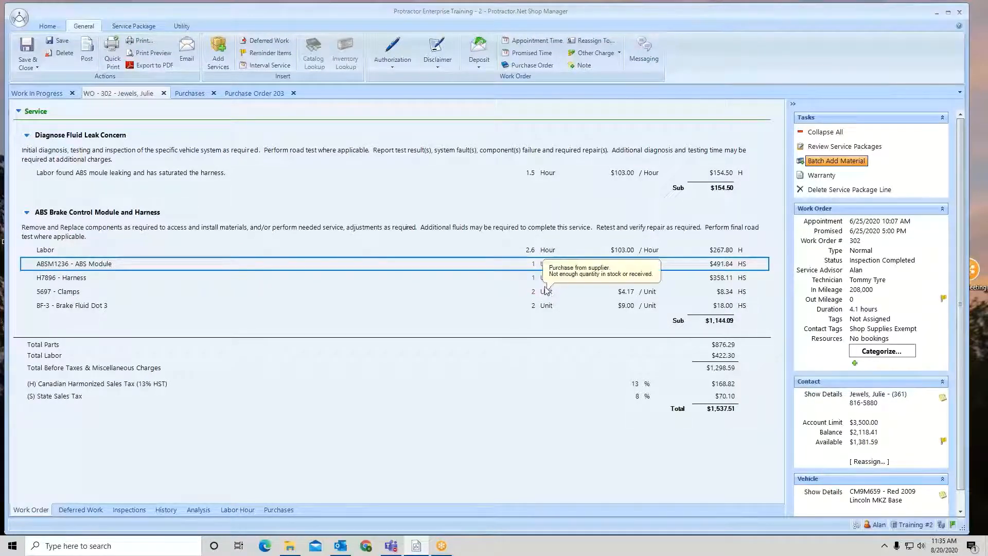
Close the purchase order and purchases views, and save and close the work order with status Work Authorized.
{"action": "left_click", "coordinate": [293, 93]}
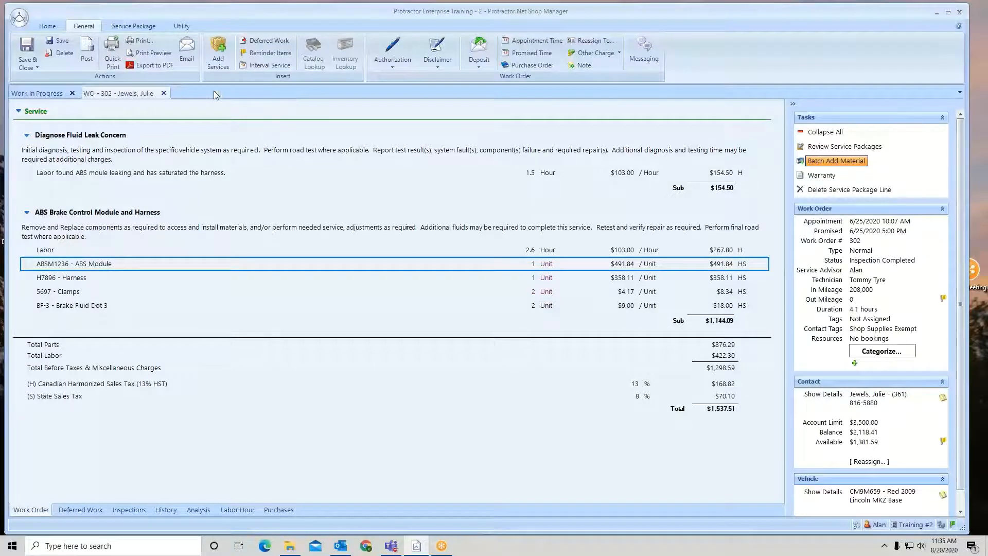
{"action": "left_click", "coordinate": [29, 68]}
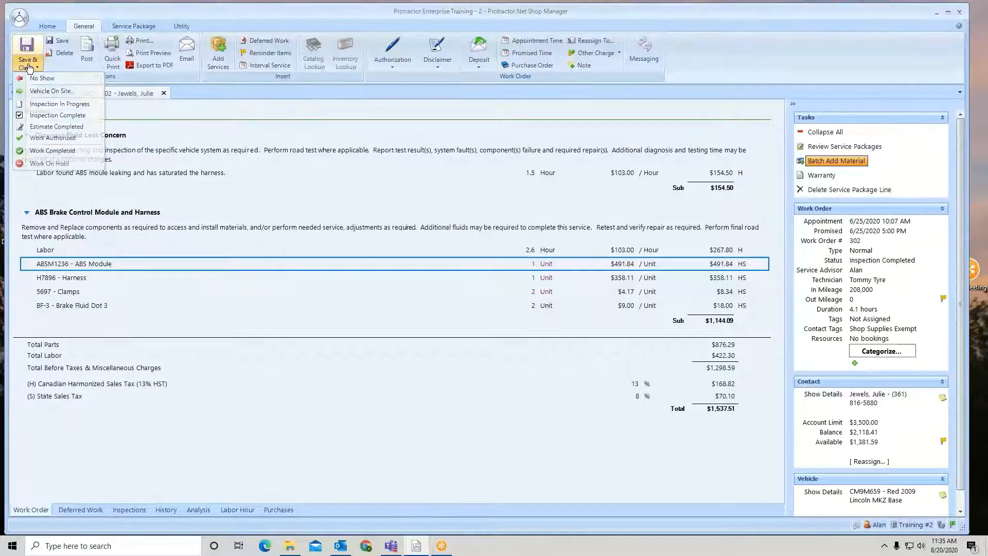
{"action": "left_click", "coordinate": [34, 138]}
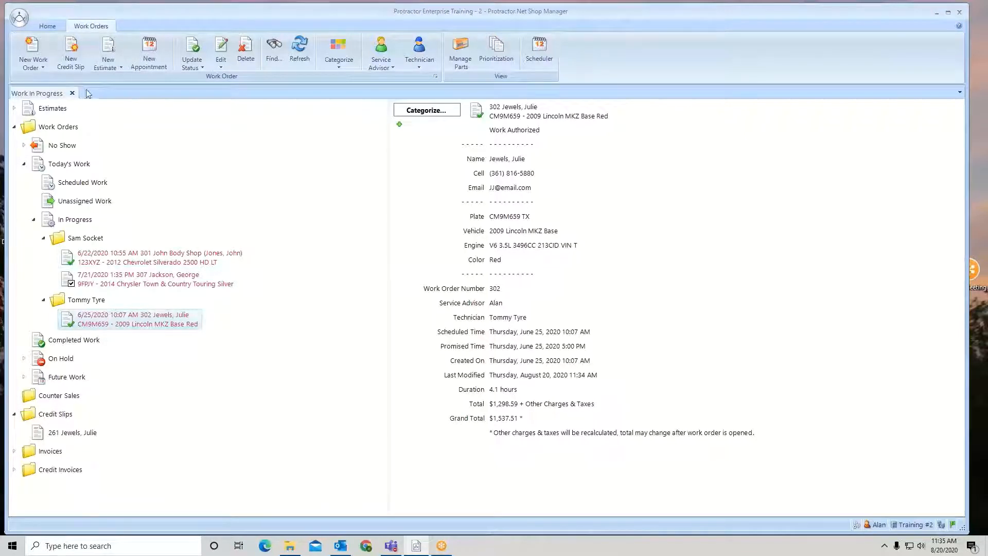
Search the purchase orders for supplier Ford Dealer and open the placed order for receiving.
{"action": "left_click", "coordinate": [48, 27]}
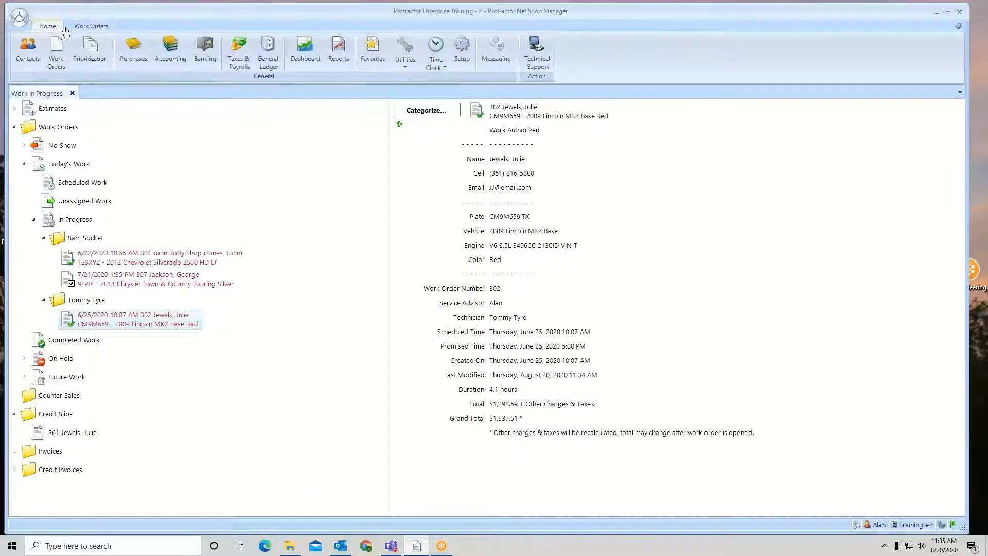
{"action": "left_click", "coordinate": [139, 49]}
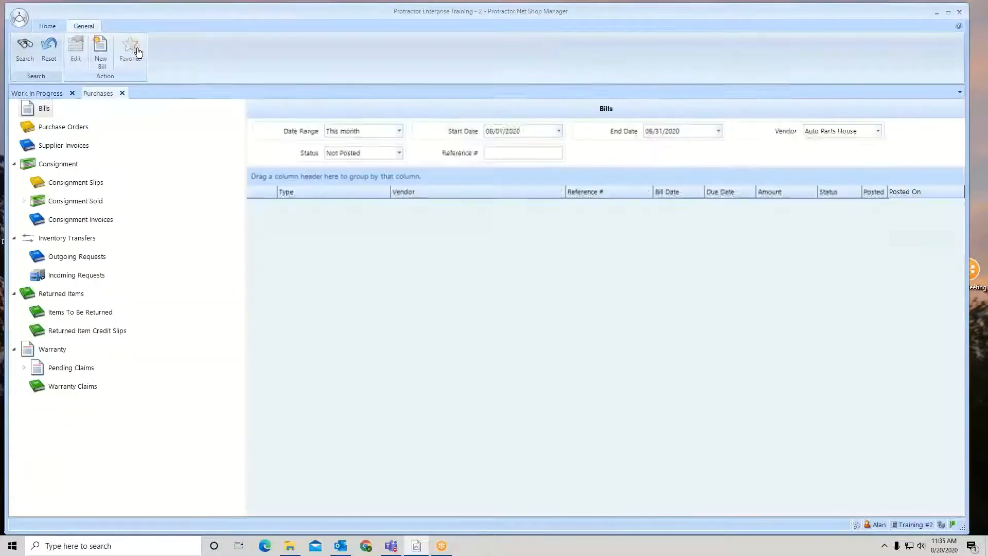
{"action": "left_click", "coordinate": [58, 129]}
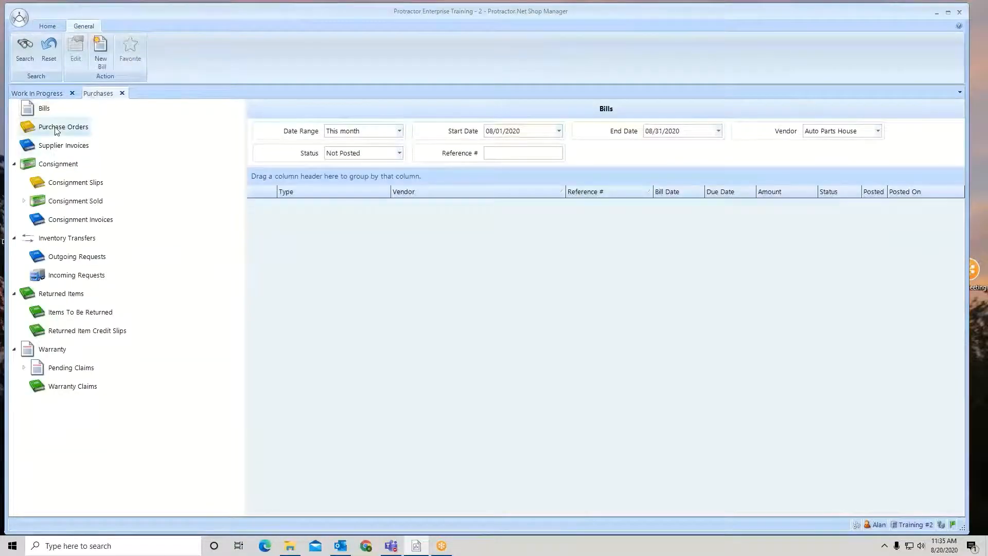
{"action": "left_click", "coordinate": [356, 132]}
{"action": "left_click", "coordinate": [356, 132]}
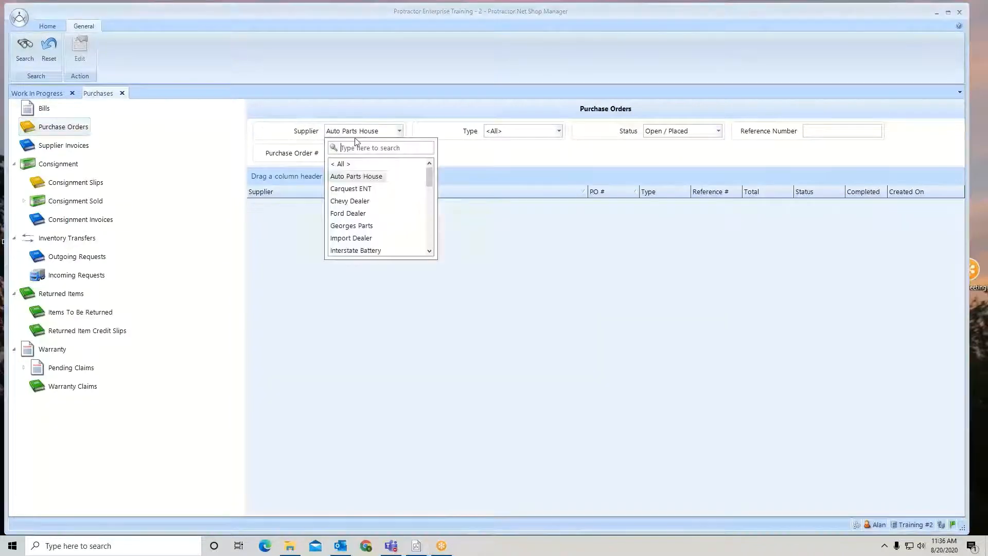
{"action": "left_click", "coordinate": [341, 218]}
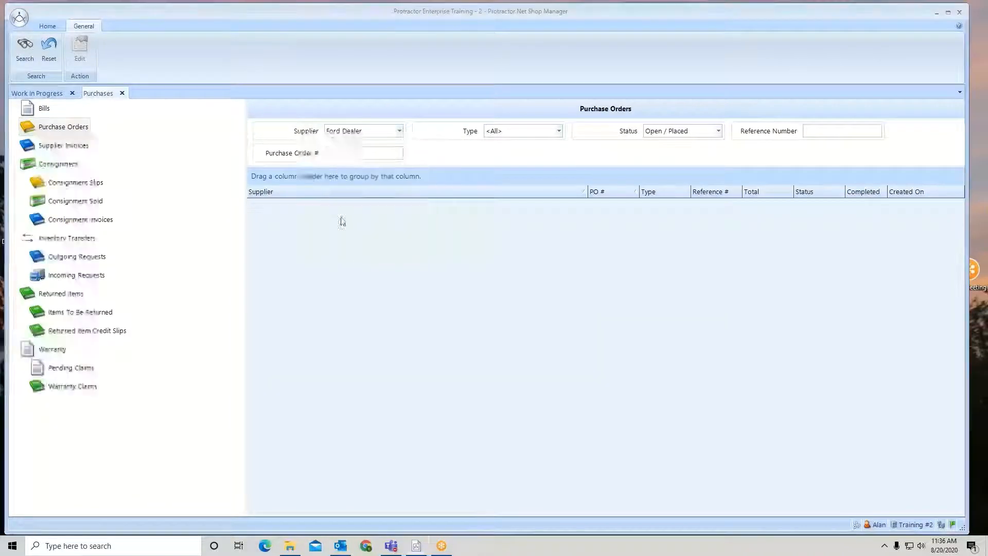
{"action": "left_click", "coordinate": [24, 49]}
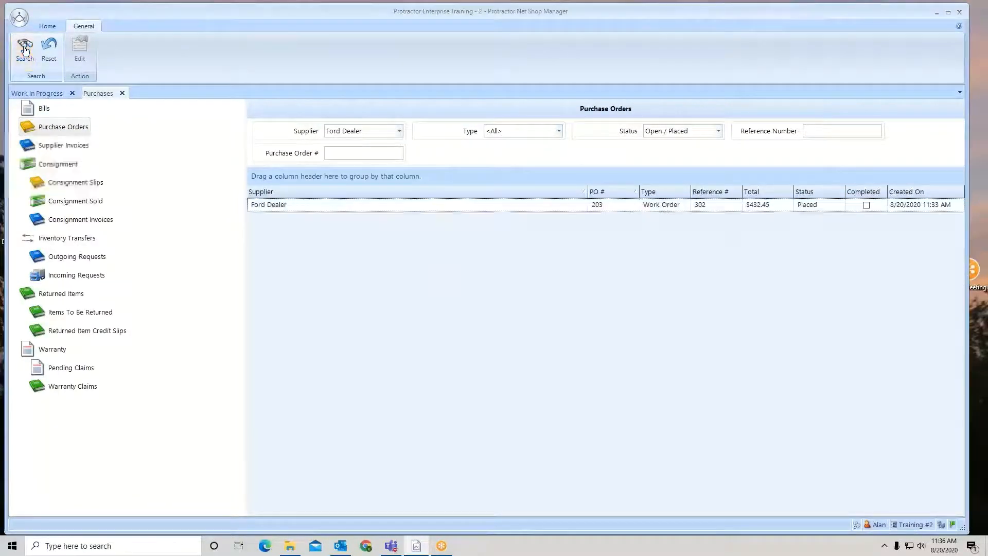
{"action": "double_click", "coordinate": [388, 205]}
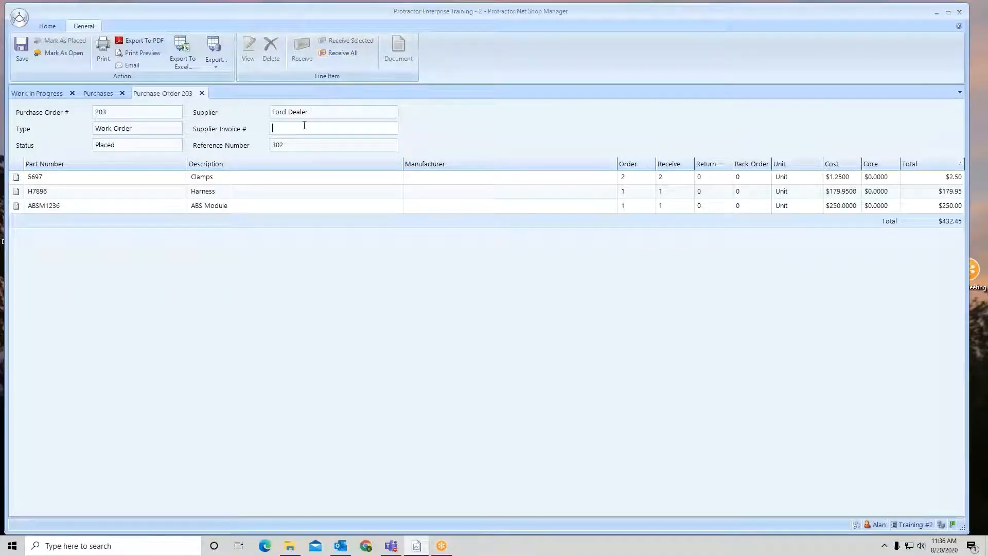
Receive all items of the purchase order on new supplier invoice 82020 and return to the Work In Progress list.
{"action": "type", "text": "2020"}
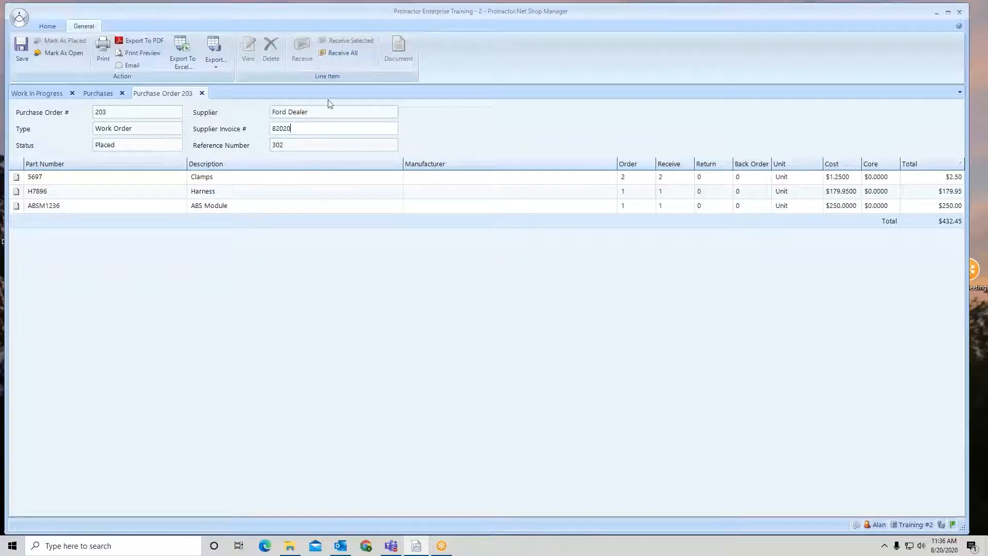
{"action": "left_click", "coordinate": [343, 53]}
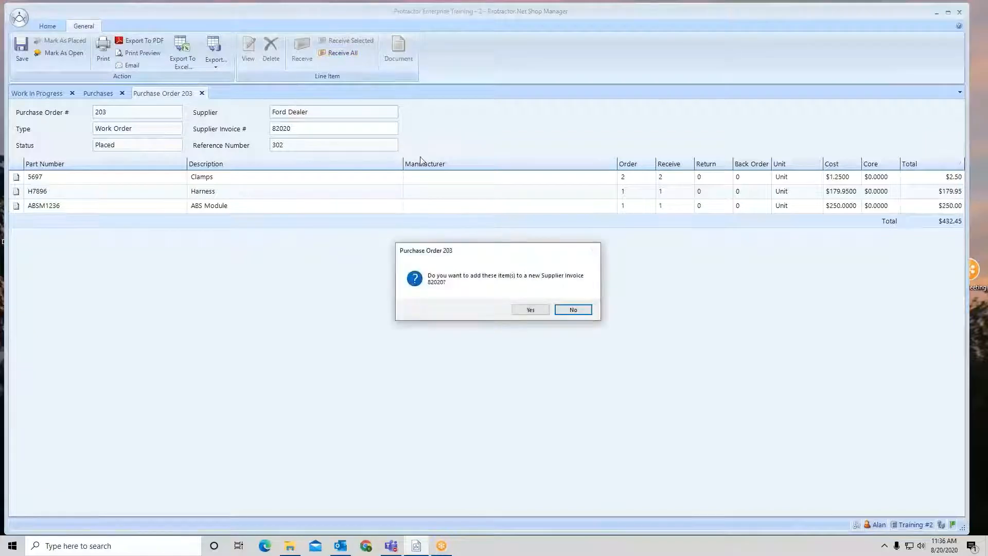
{"action": "left_click", "coordinate": [530, 310]}
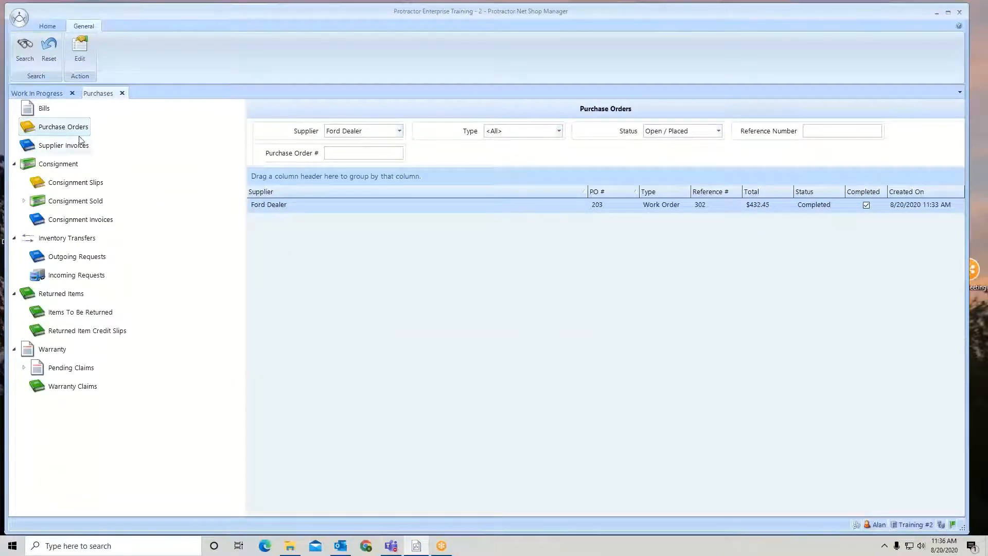
{"action": "left_click", "coordinate": [53, 97]}
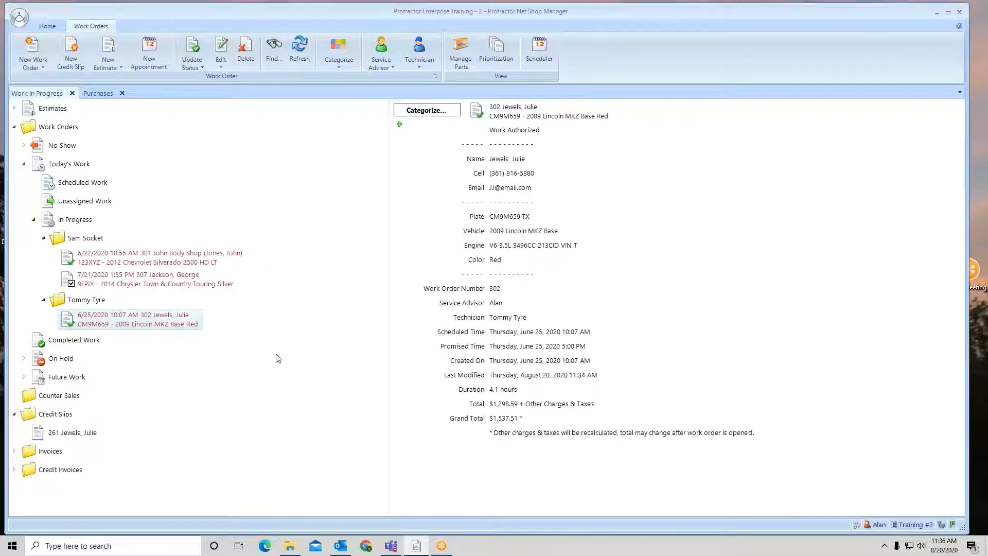
Open the 2009 Lincoln MKZ work order and batch-add a wheel sensor line, quantity 1 and cost $49, to the ABS brake package.
{"action": "double_click", "coordinate": [140, 326]}
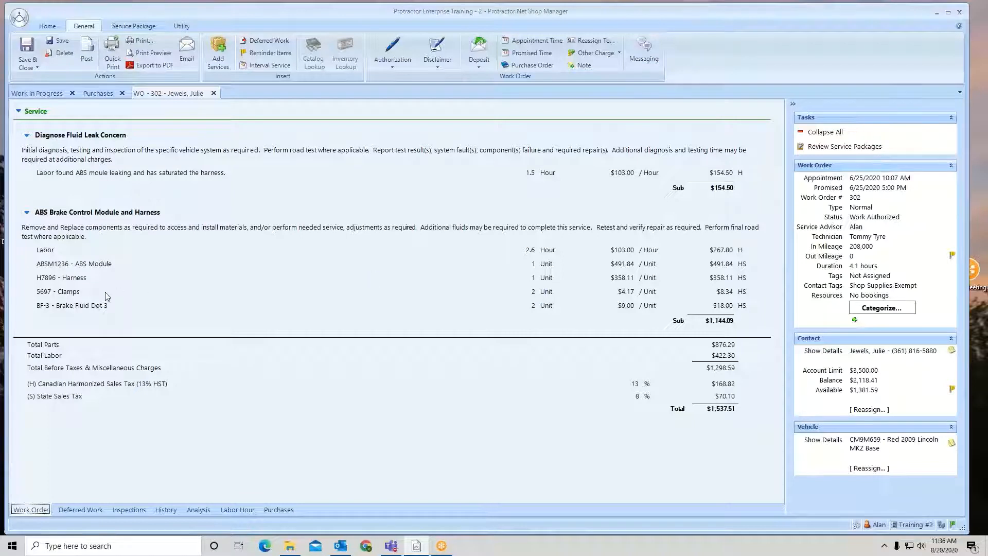
{"action": "left_click", "coordinate": [101, 307]}
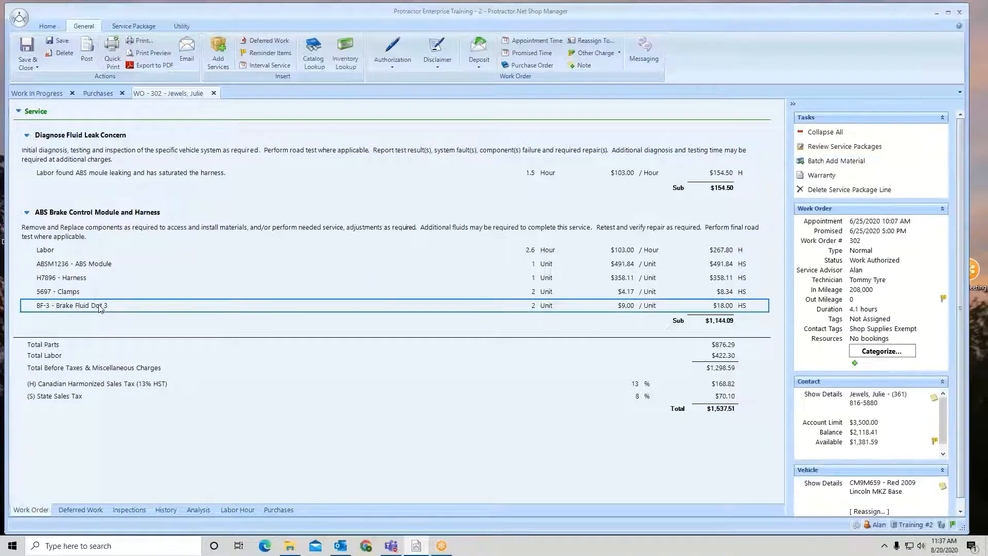
{"action": "left_click", "coordinate": [833, 161]}
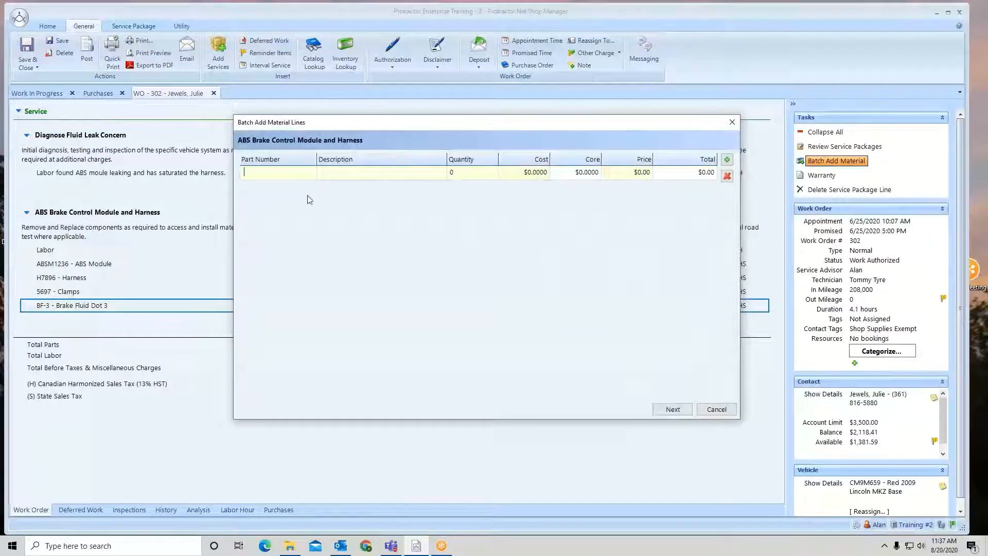
{"action": "left_click", "coordinate": [256, 177]}
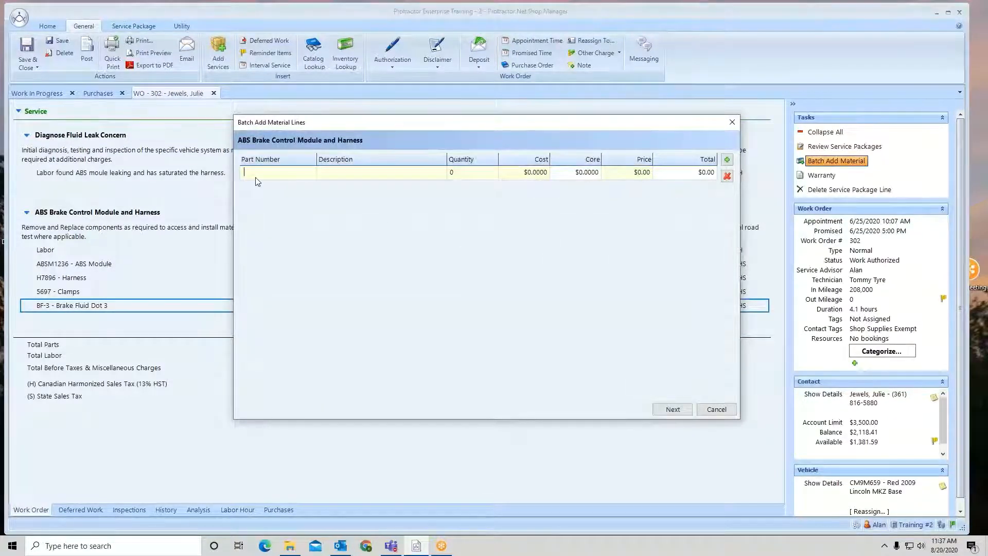
{"action": "left_click", "coordinate": [334, 176]}
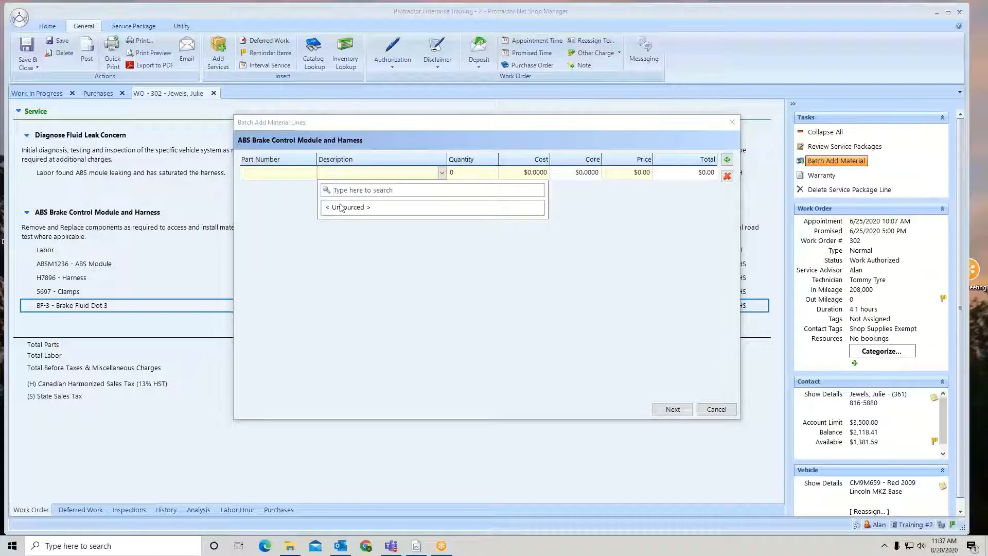
{"action": "left_click", "coordinate": [337, 173]}
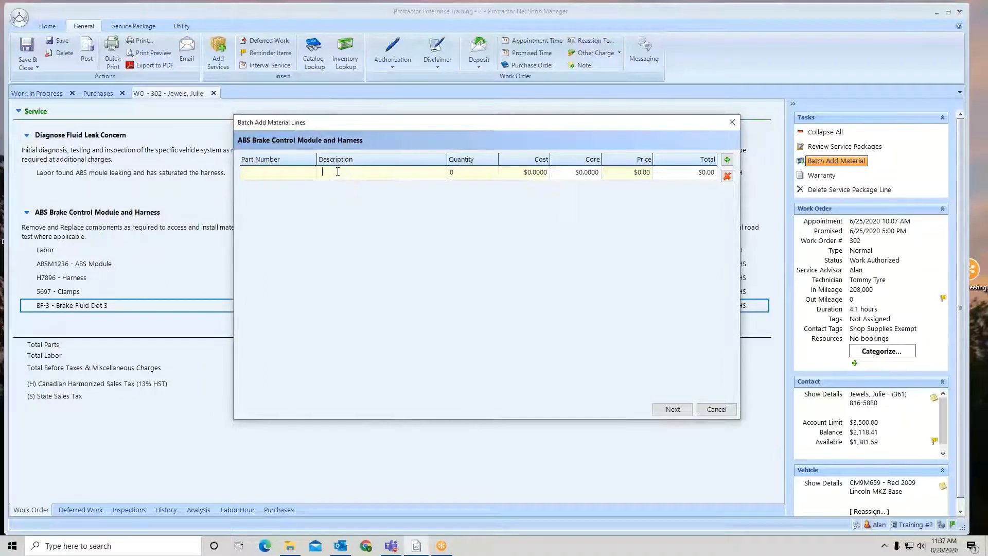
{"action": "type", "text": "wheel sensor"}
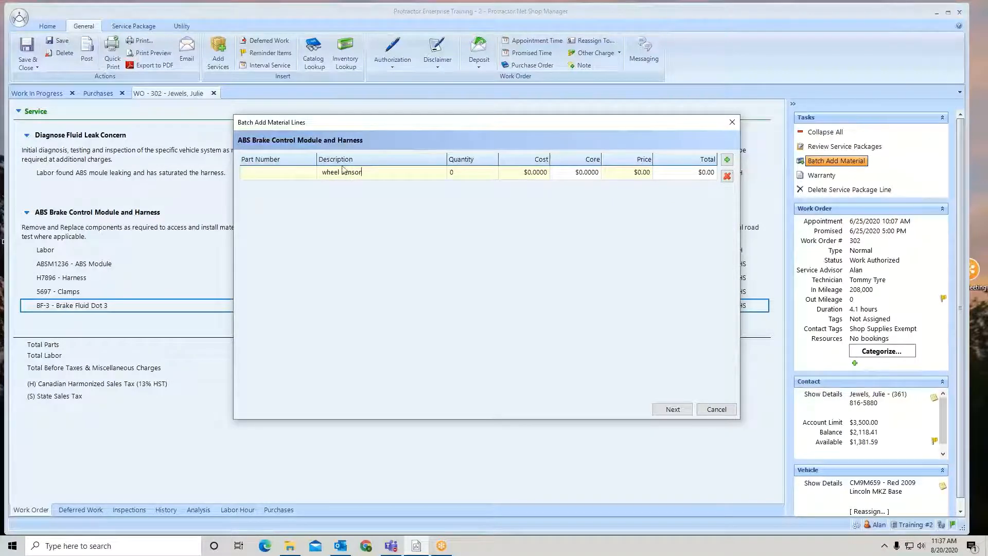
{"action": "left_click", "coordinate": [449, 176]}
{"action": "type", "text": "1"}
{"action": "left_click", "coordinate": [513, 176]}
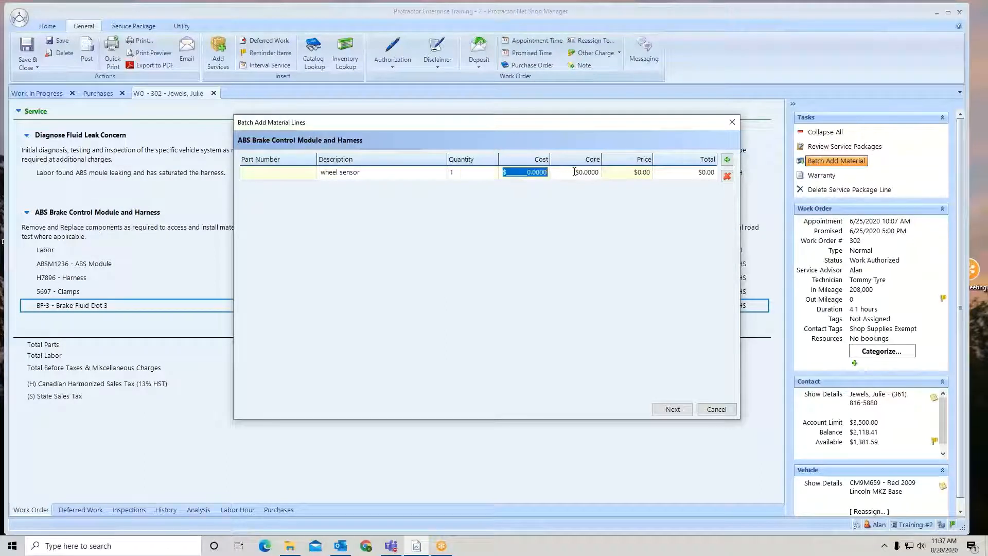
{"action": "type", "text": "49."}
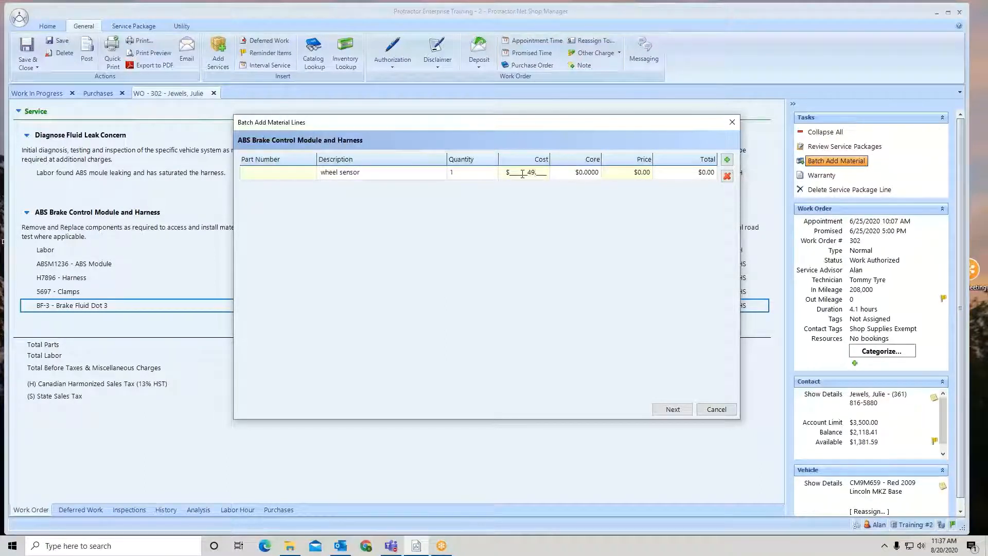
{"action": "key", "text": "Tab"}
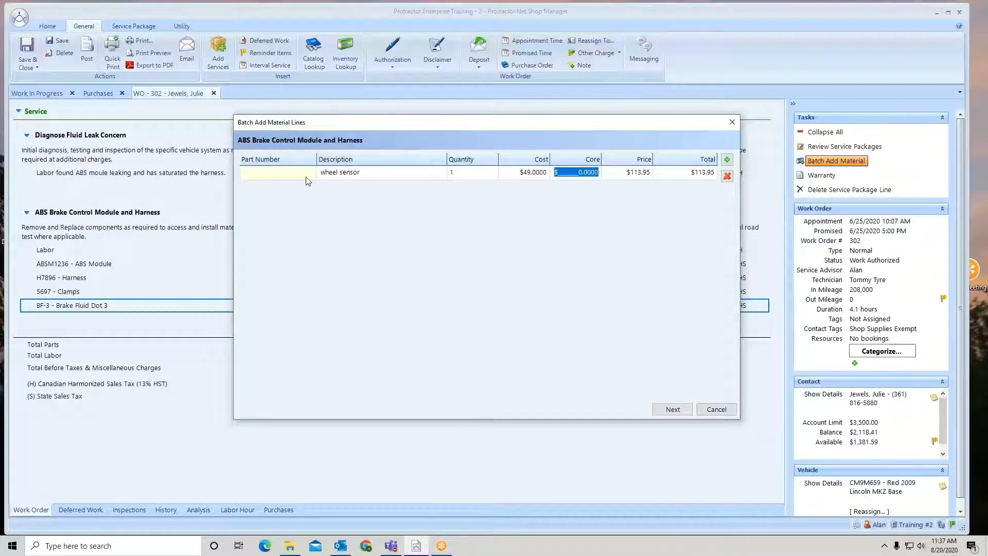
Put the wheel sensor on a new purchase order for supplier Ford Dealer and save the work order.
{"action": "left_click", "coordinate": [664, 411]}
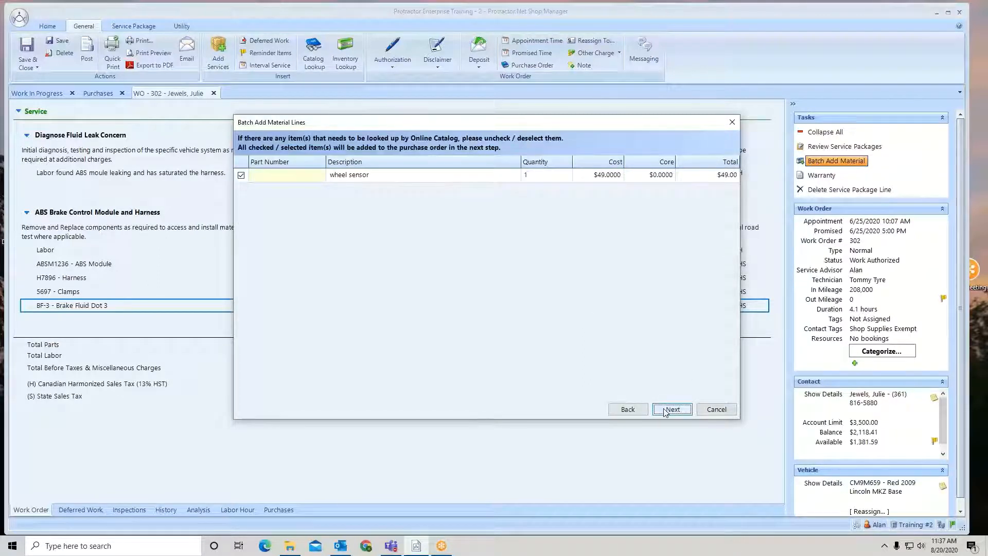
{"action": "left_click", "coordinate": [666, 410]}
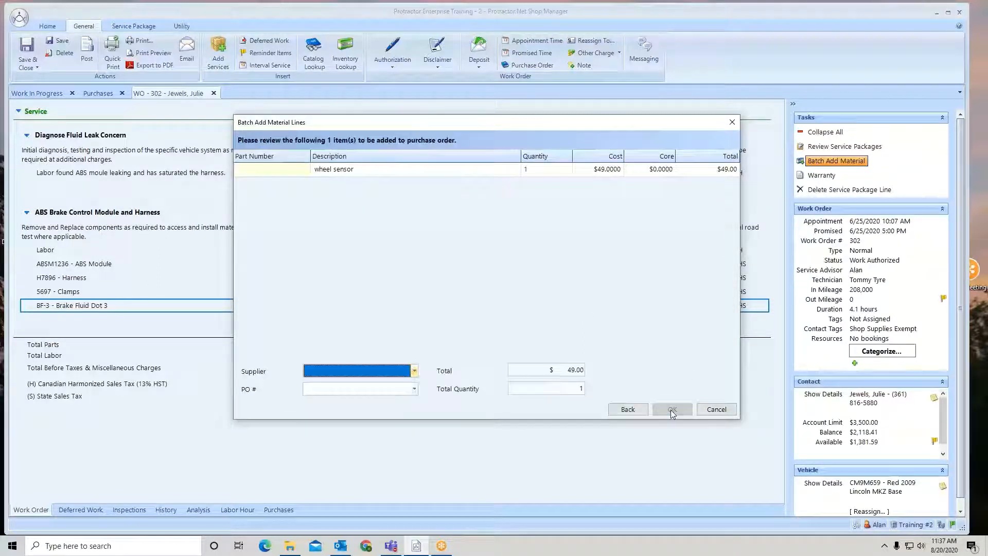
{"action": "left_click", "coordinate": [414, 369]}
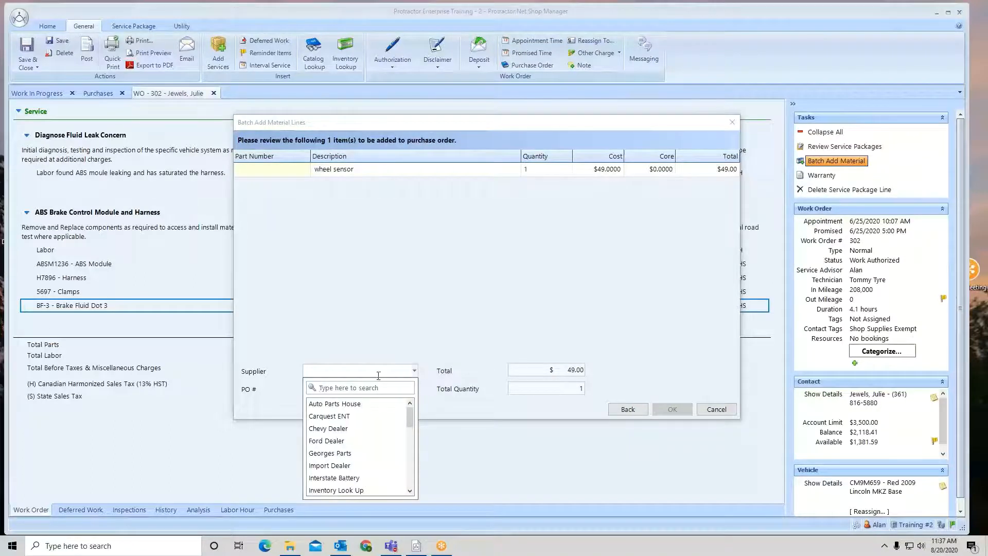
{"action": "left_click", "coordinate": [326, 441]}
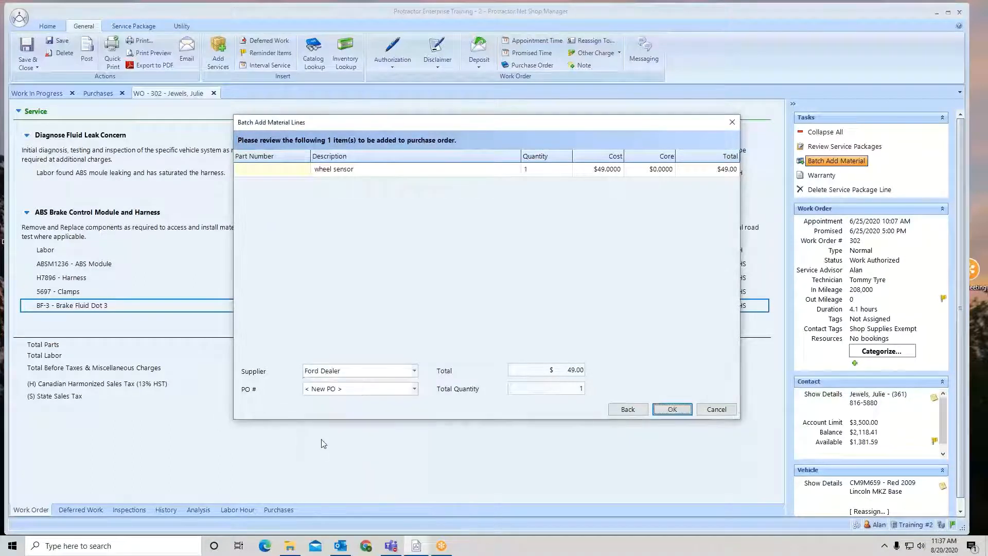
{"action": "left_click", "coordinate": [672, 409]}
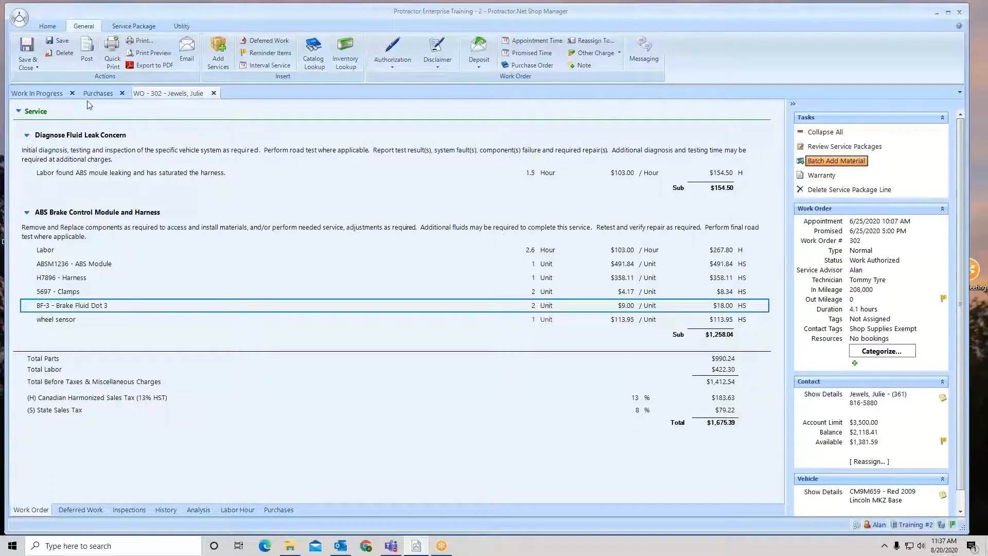
{"action": "left_click", "coordinate": [59, 40]}
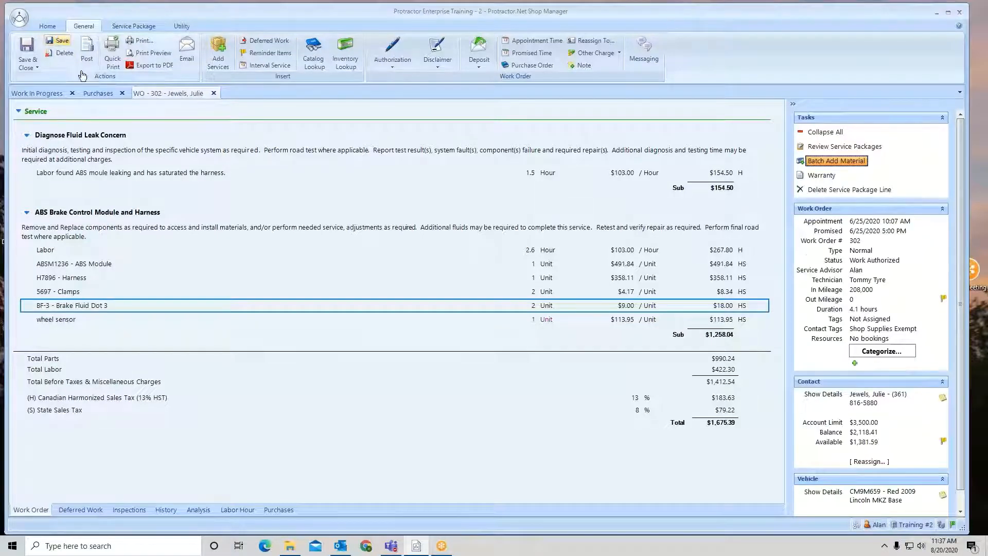
Refresh the Ford Dealer purchase order search, open the wheel sensor order and mark it as placed.
{"action": "left_click", "coordinate": [94, 93]}
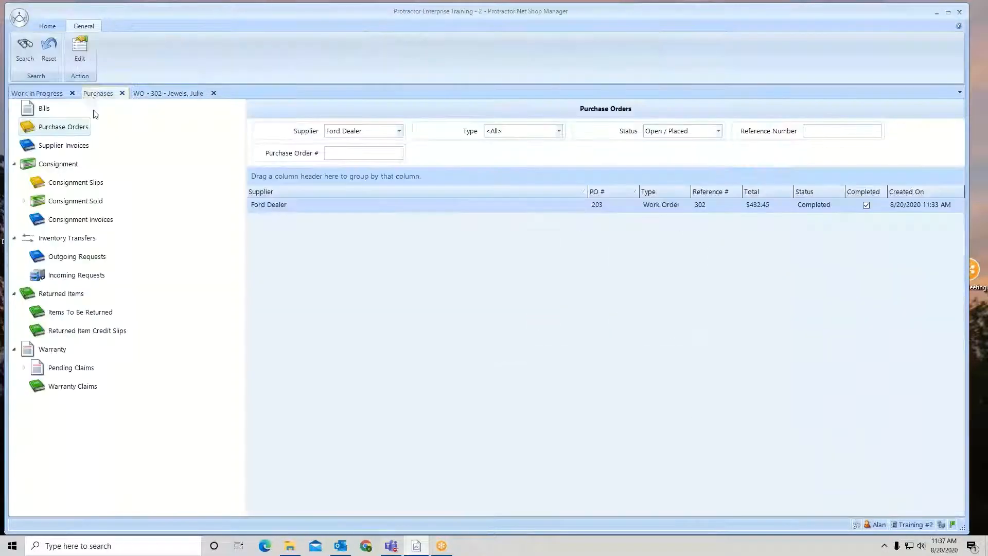
{"action": "left_click", "coordinate": [29, 50]}
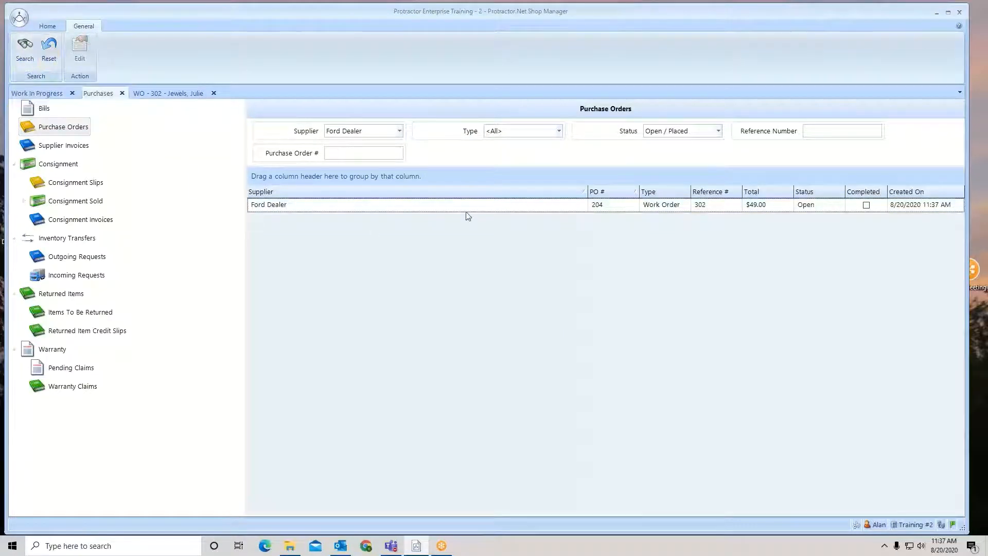
{"action": "double_click", "coordinate": [485, 208]}
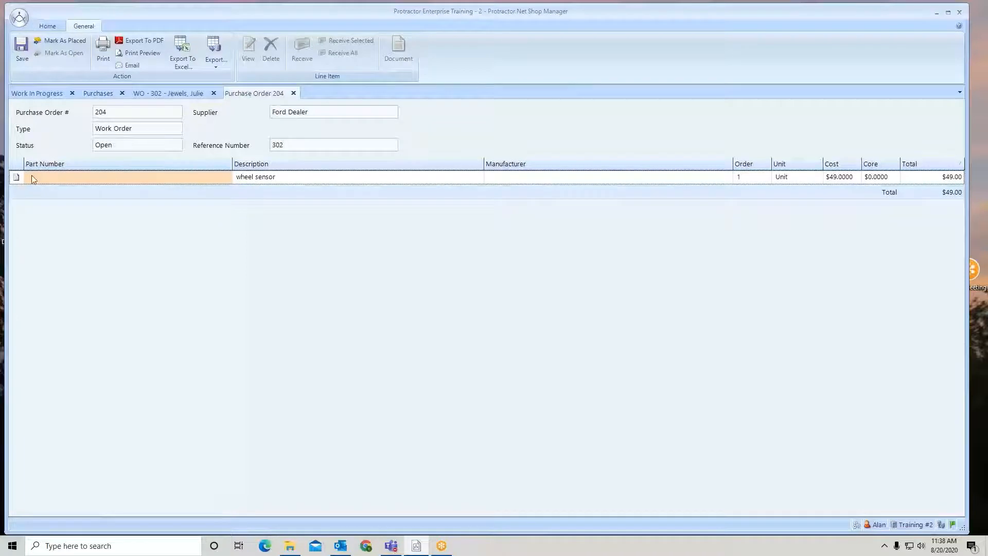
{"action": "left_click", "coordinate": [64, 42]}
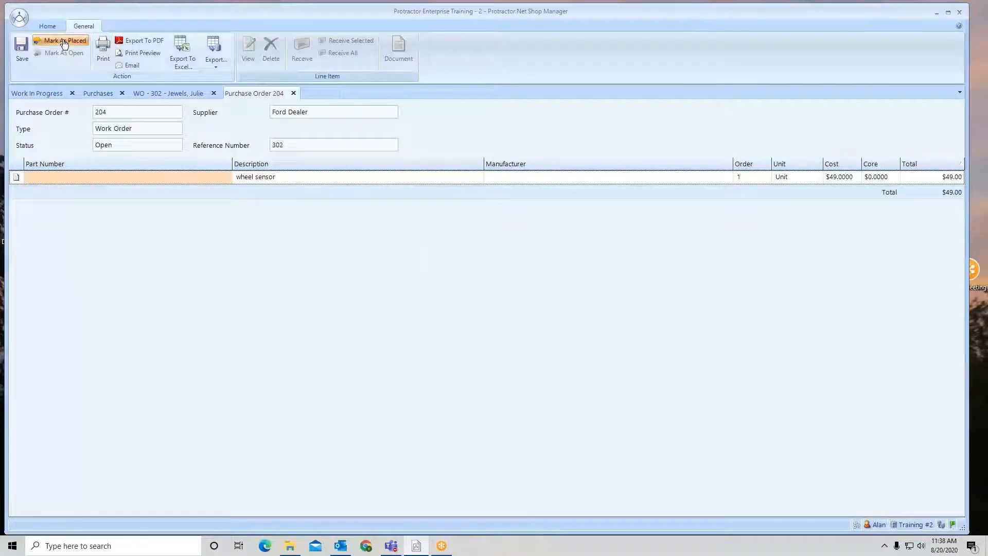
{"action": "left_click", "coordinate": [518, 309]}
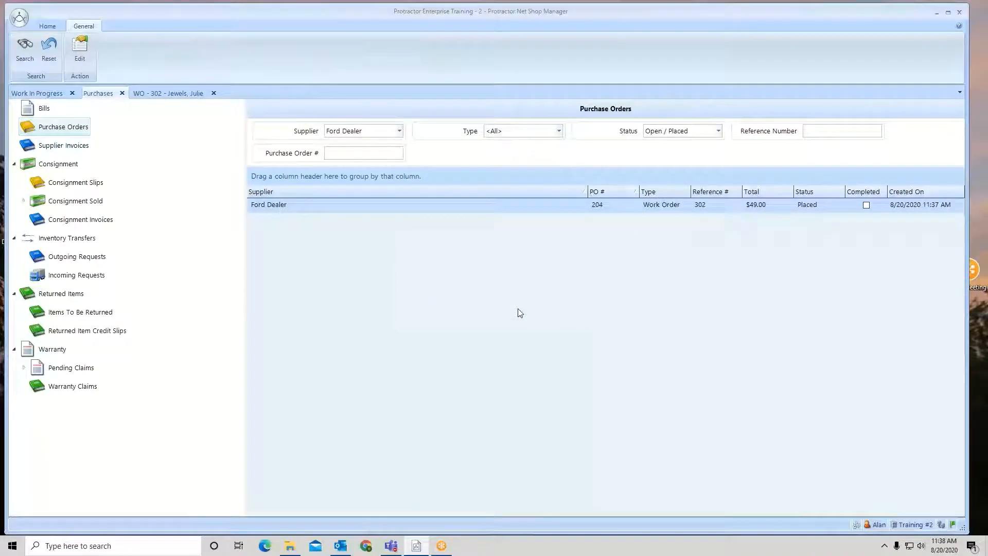
Reopen the placed purchase order, view the wheel sensor line's details, and close the order without receiving it.
{"action": "double_click", "coordinate": [530, 205]}
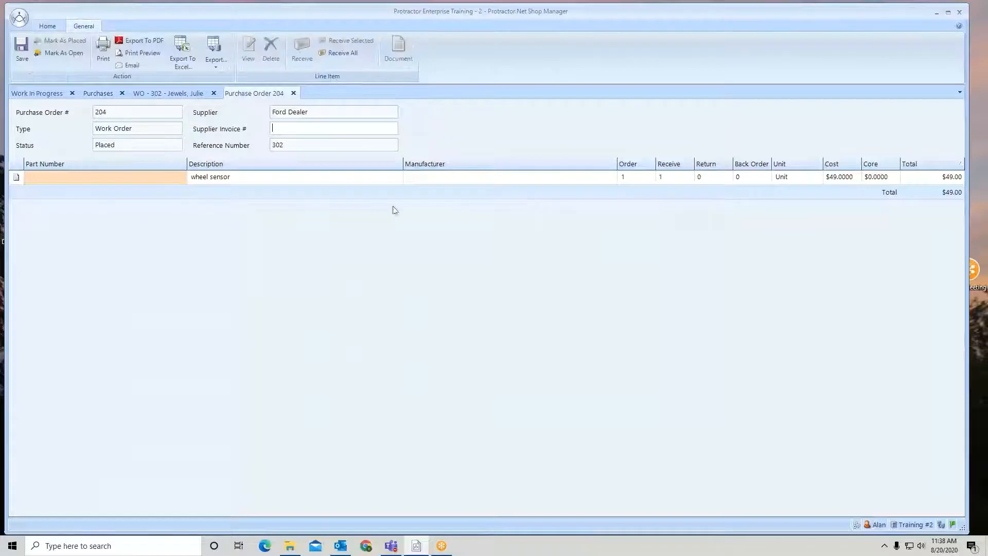
{"action": "mouse_move", "coordinate": [153, 175]}
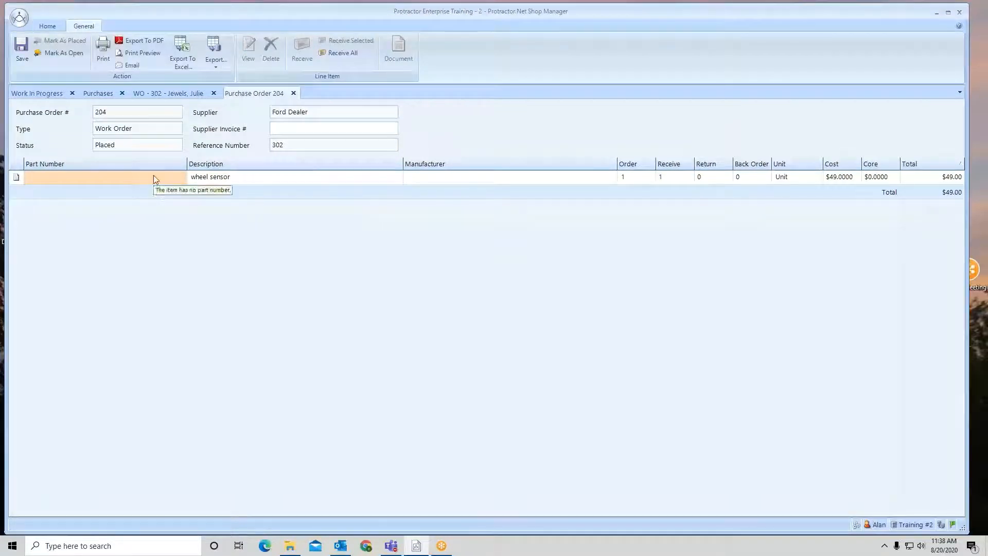
{"action": "left_click", "coordinate": [81, 180]}
{"action": "right_click", "coordinate": [81, 180]}
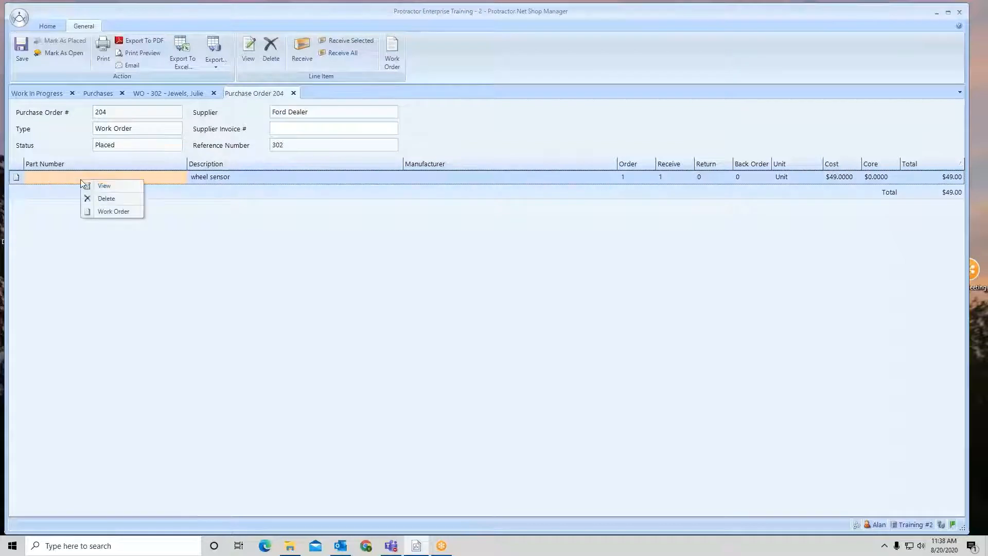
{"action": "left_click", "coordinate": [102, 188]}
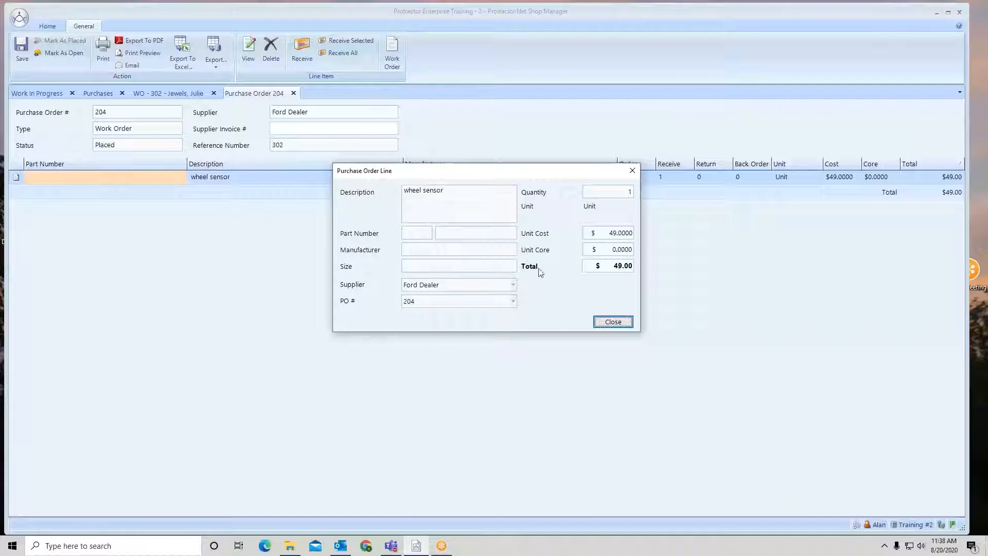
{"action": "left_click", "coordinate": [614, 322]}
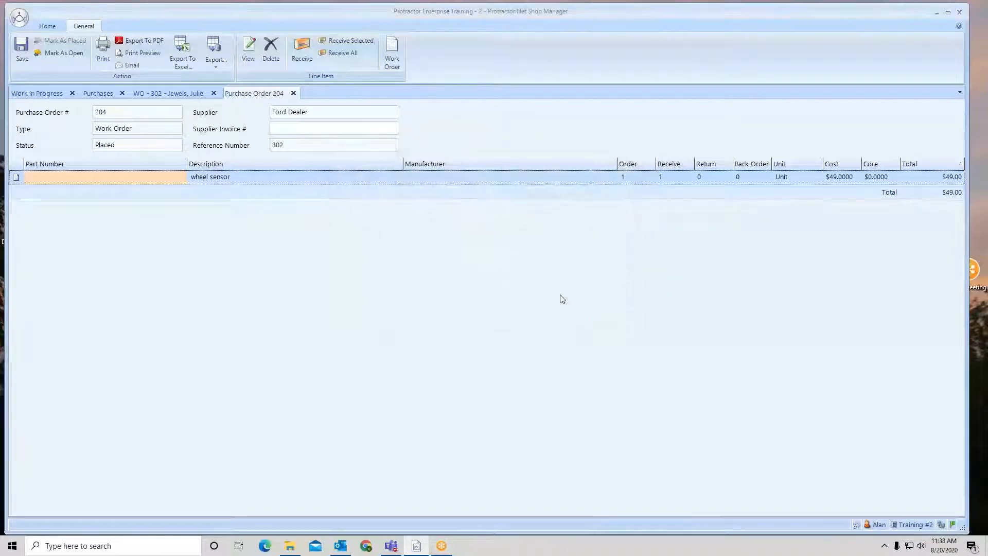
{"action": "left_click", "coordinate": [294, 93]}
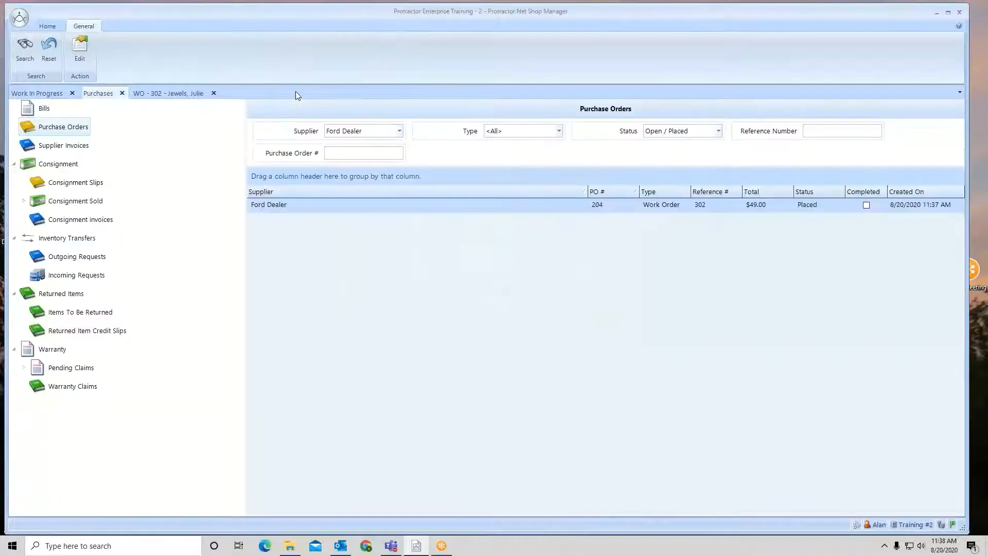
Open the wheel sensor line on the 2009 Lincoln MKZ work order, start receiving it, and enter part number ws2345.
{"action": "left_click", "coordinate": [180, 96]}
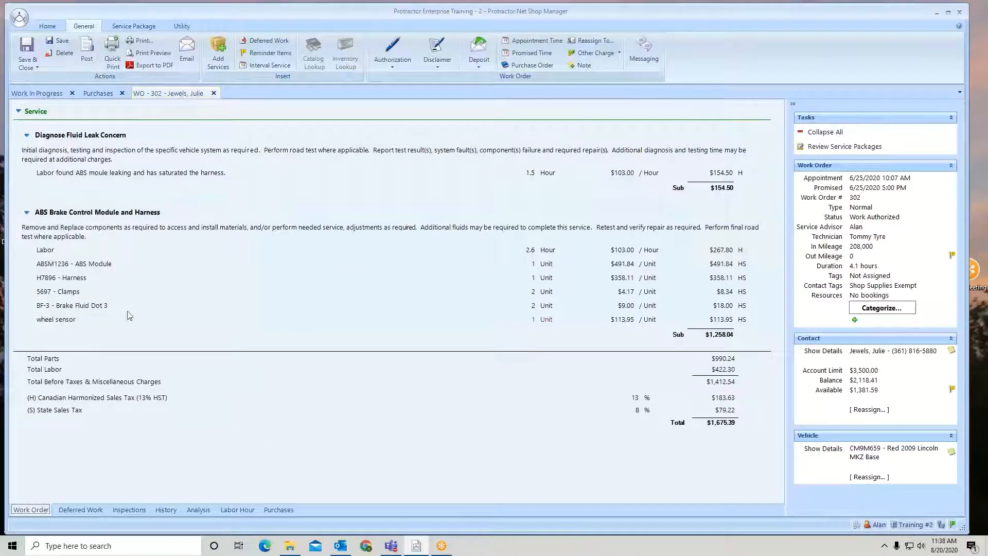
{"action": "double_click", "coordinate": [57, 322]}
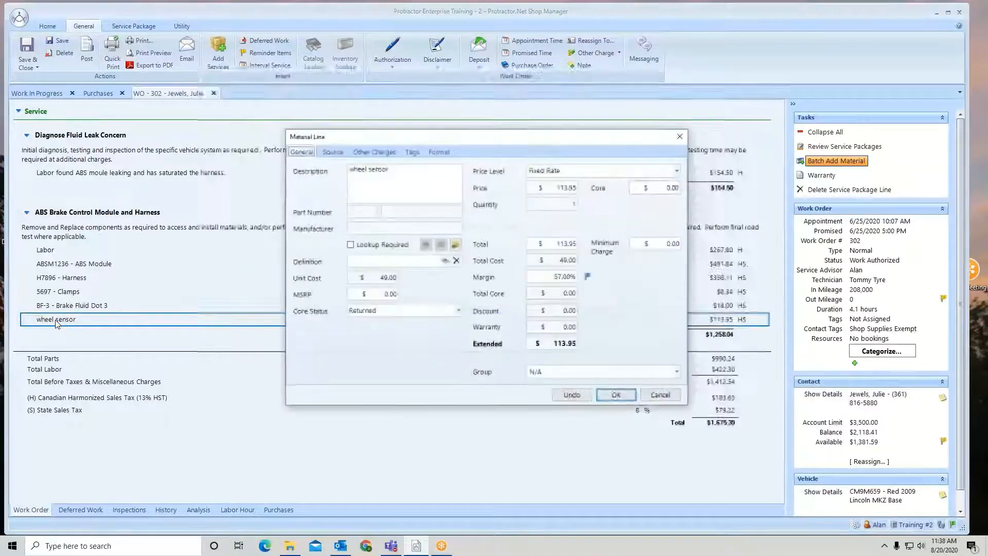
{"action": "left_click", "coordinate": [455, 245]}
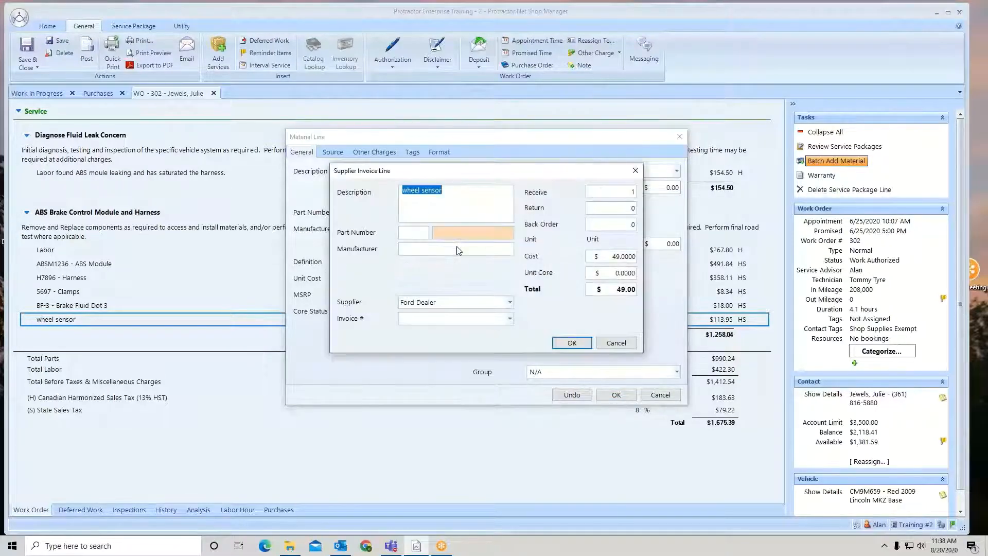
{"action": "left_click", "coordinate": [461, 235]}
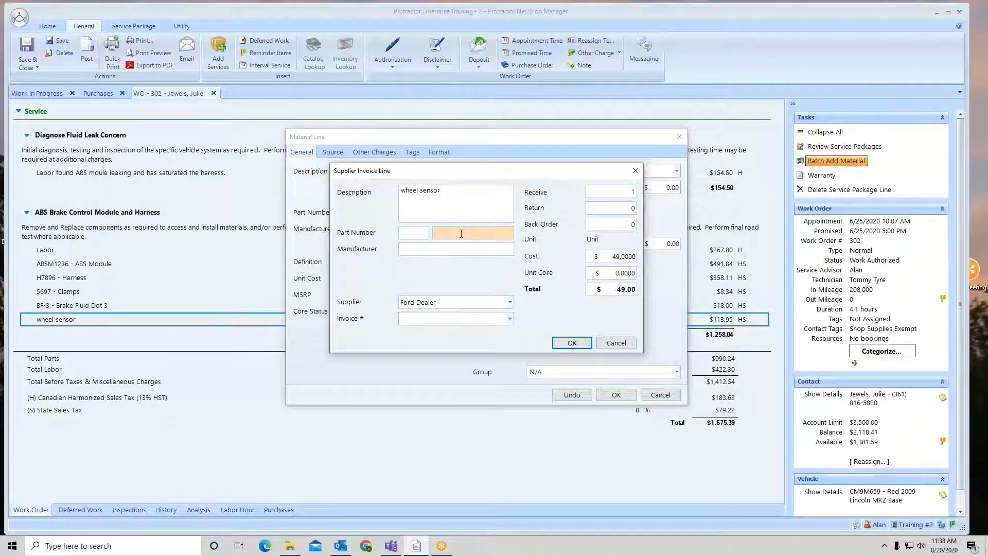
{"action": "type", "text": "ws2345"}
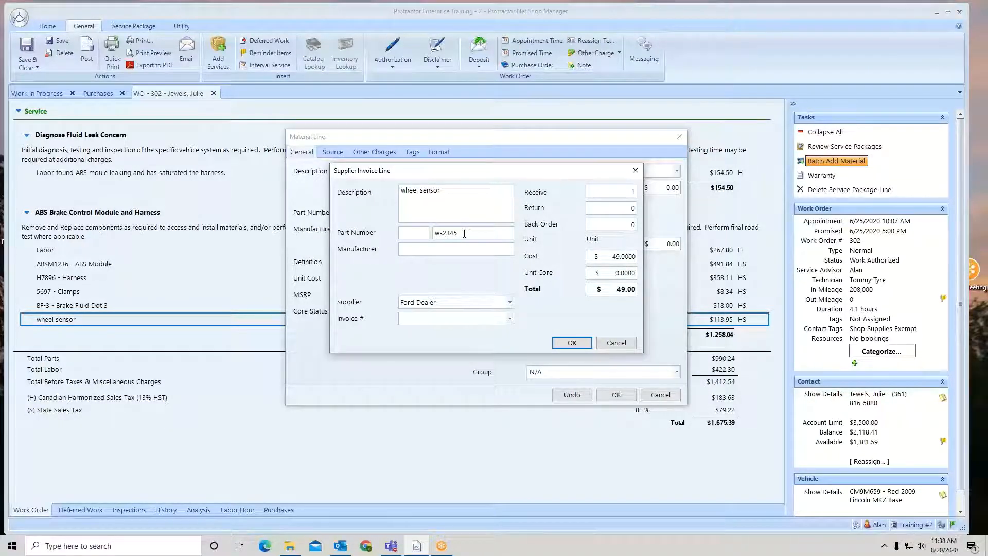
Enter supplier invoice number 82020-1 for the wheel sensor, then confirm the receipt and the material line.
{"action": "left_click", "coordinate": [509, 318]}
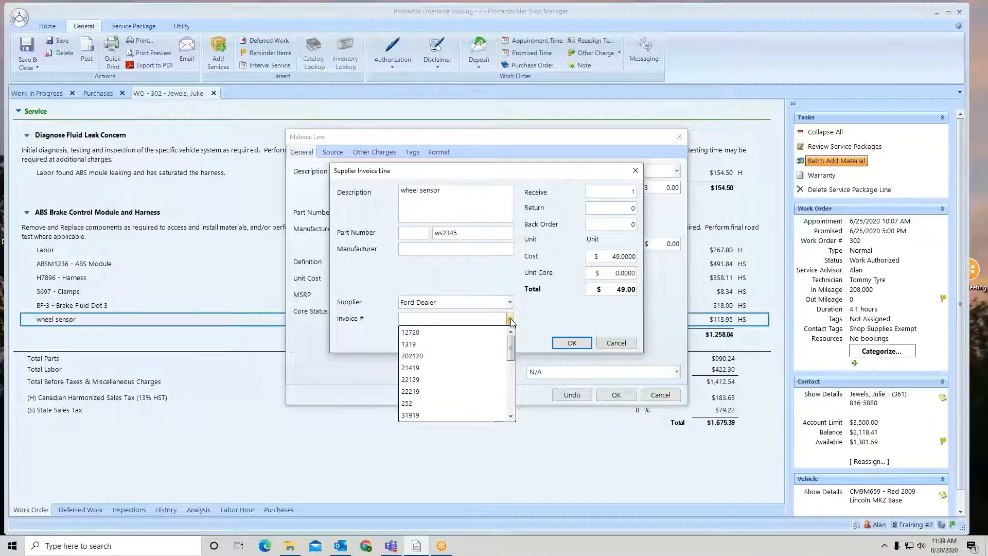
{"action": "left_click", "coordinate": [463, 320]}
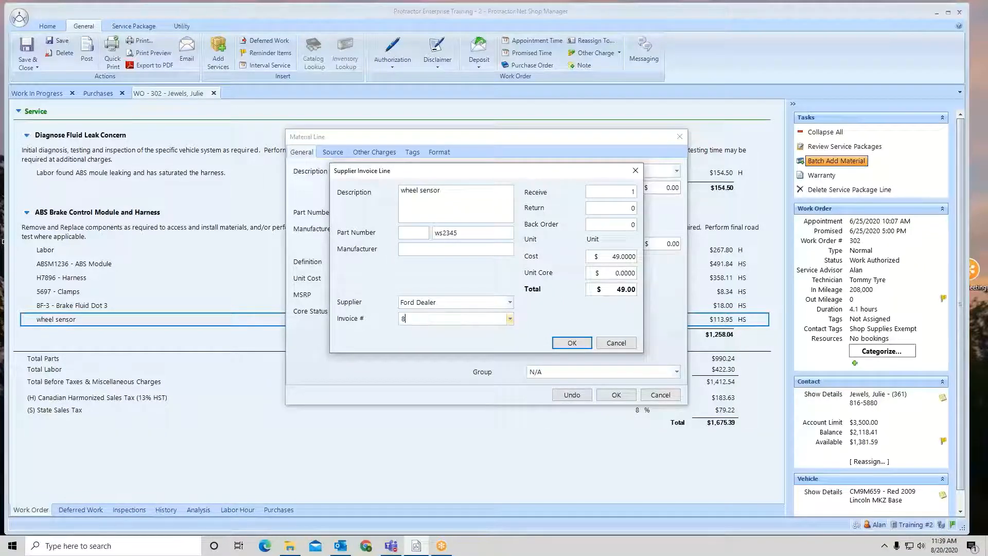
{"action": "type", "text": "2020-1"}
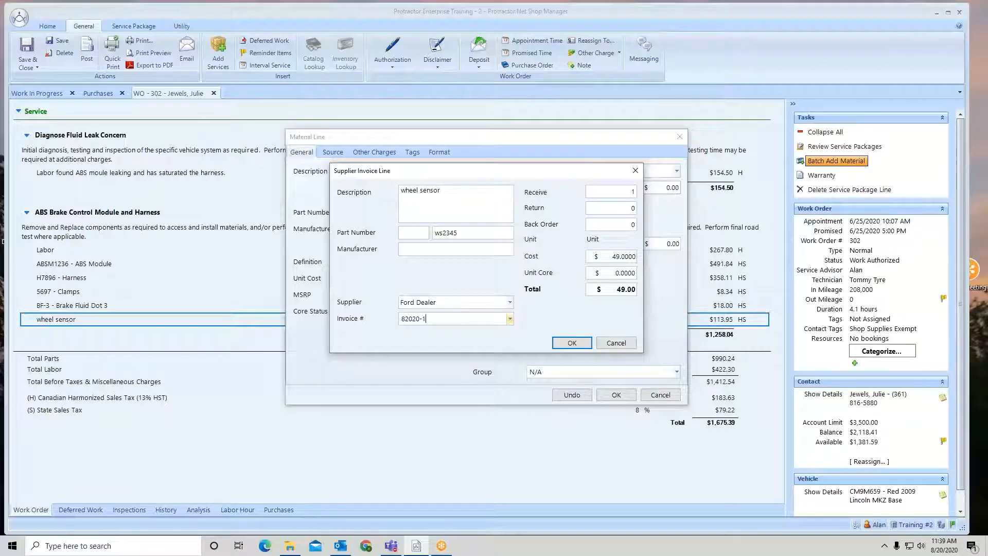
{"action": "left_click", "coordinate": [570, 342]}
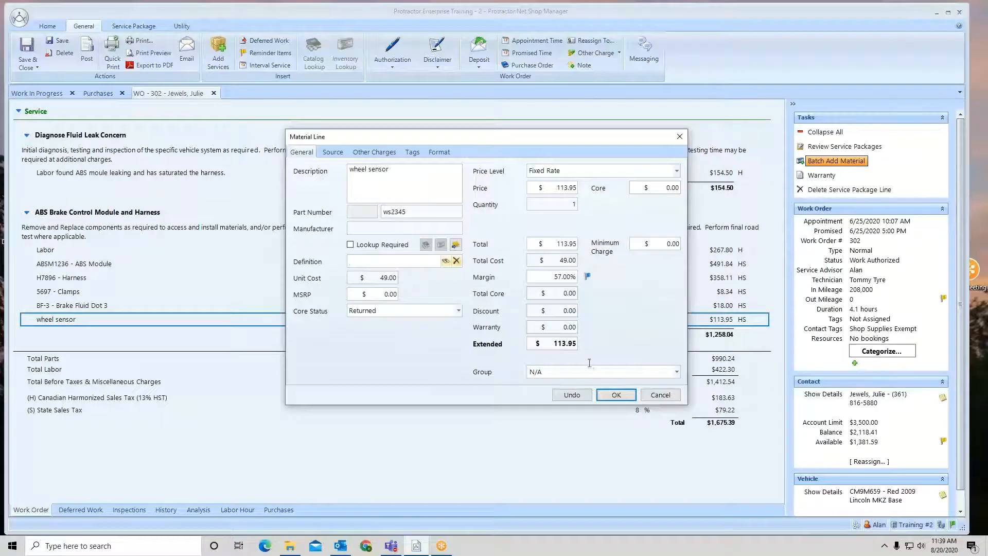
{"action": "left_click", "coordinate": [616, 394]}
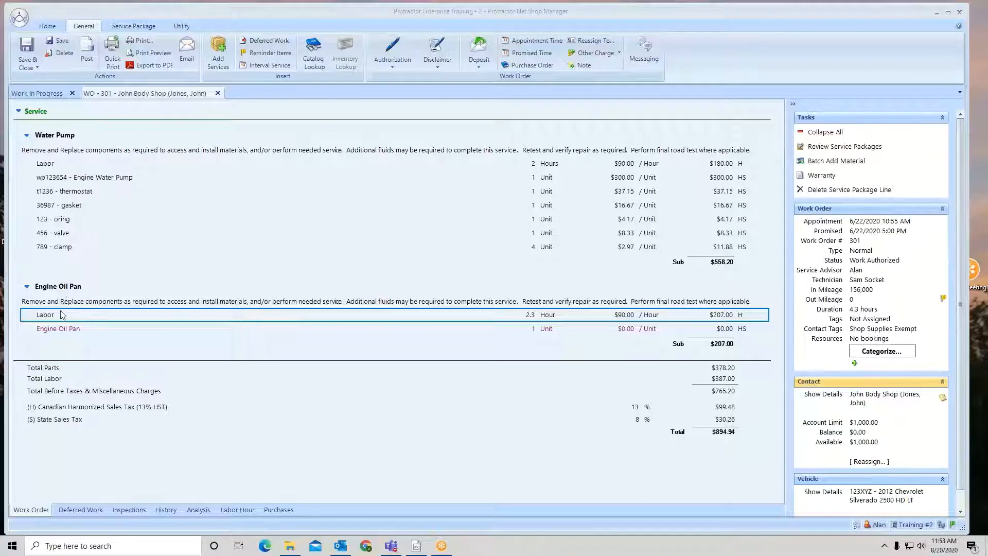
Start a batch material add for the Engine Oil Pan package with part 265987, "oil pan", quantity 1 and cost $99.99.
{"action": "left_click", "coordinate": [65, 329]}
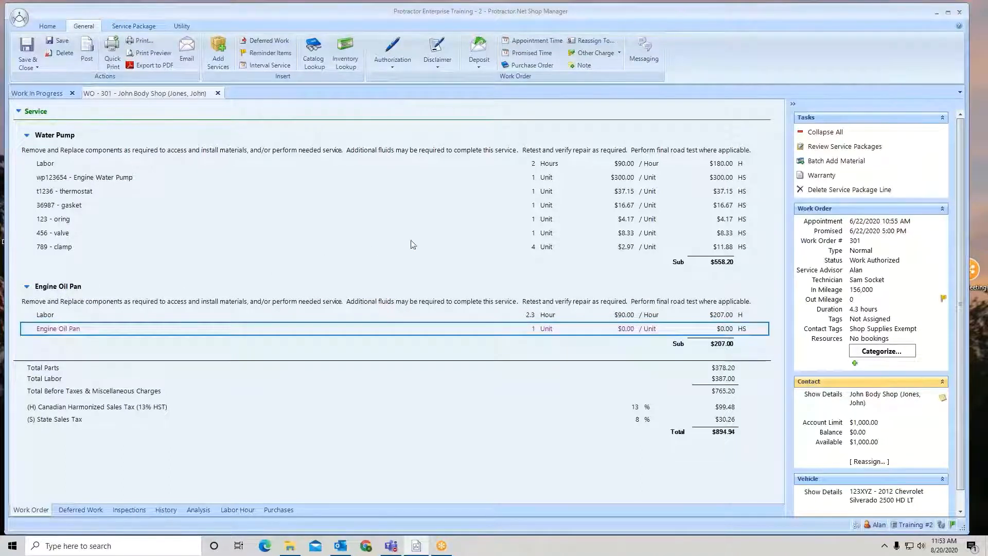
{"action": "left_click", "coordinate": [820, 163]}
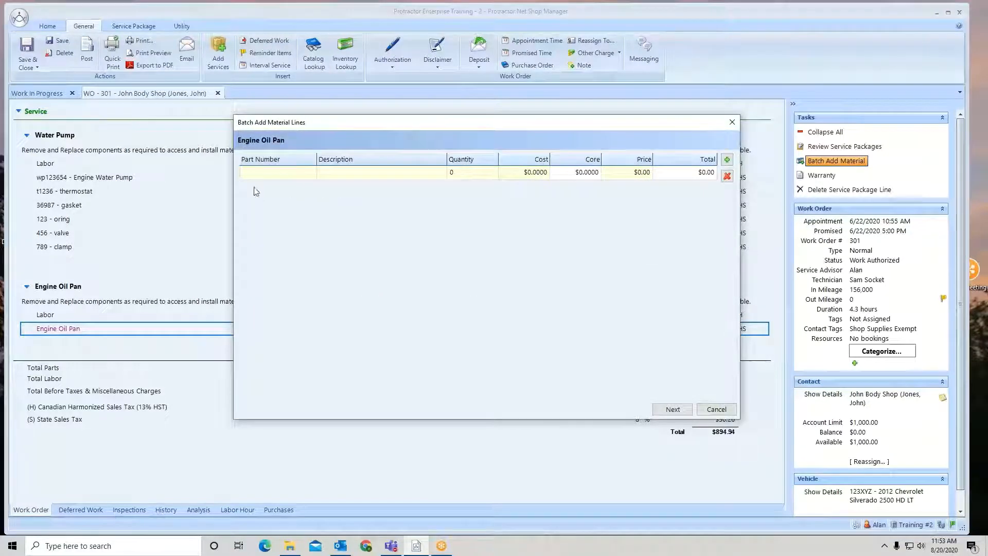
{"action": "left_click", "coordinate": [246, 174]}
{"action": "type", "text": "265987"}
{"action": "left_click", "coordinate": [331, 173]}
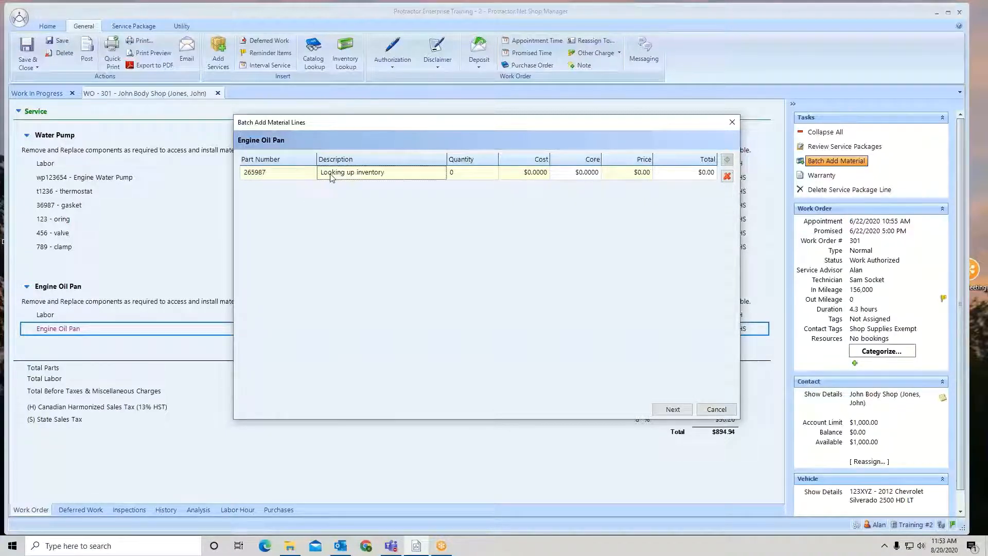
{"action": "left_click", "coordinate": [331, 173]}
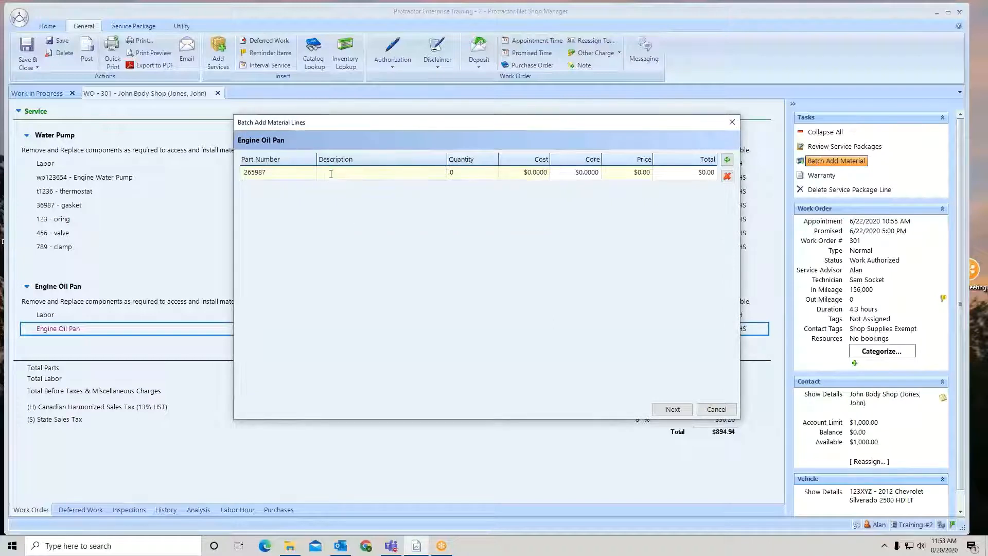
{"action": "type", "text": "oil"}
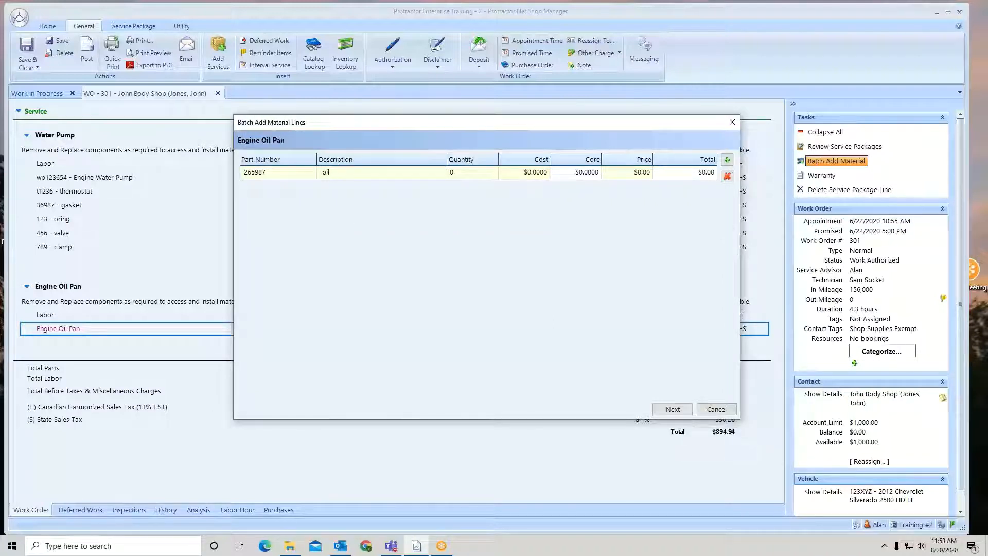
{"action": "type", "text": " pan"}
{"action": "left_click", "coordinate": [466, 174]}
{"action": "type", "text": "1"}
{"action": "left_click", "coordinate": [526, 175]}
{"action": "type", "text": "99.99"}
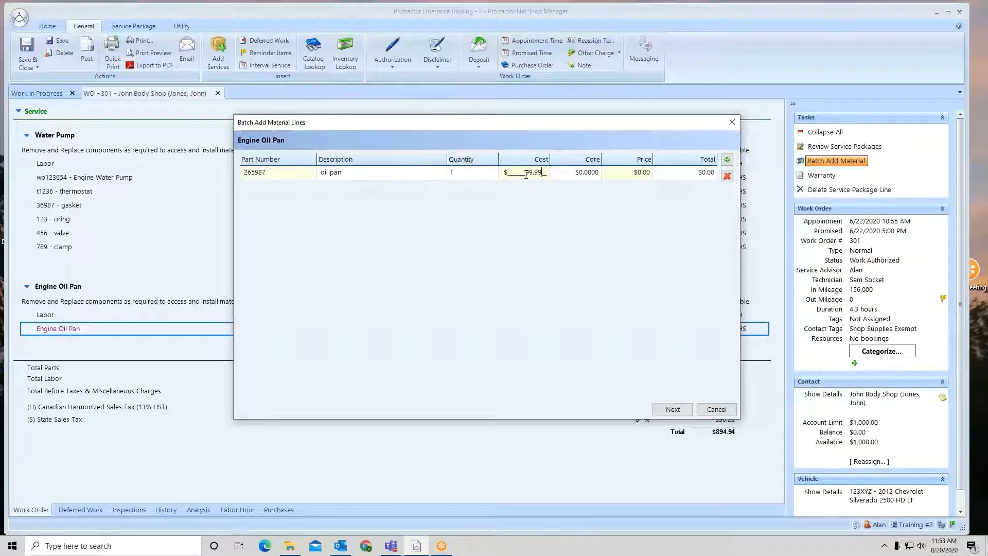
{"action": "key", "text": "Tab"}
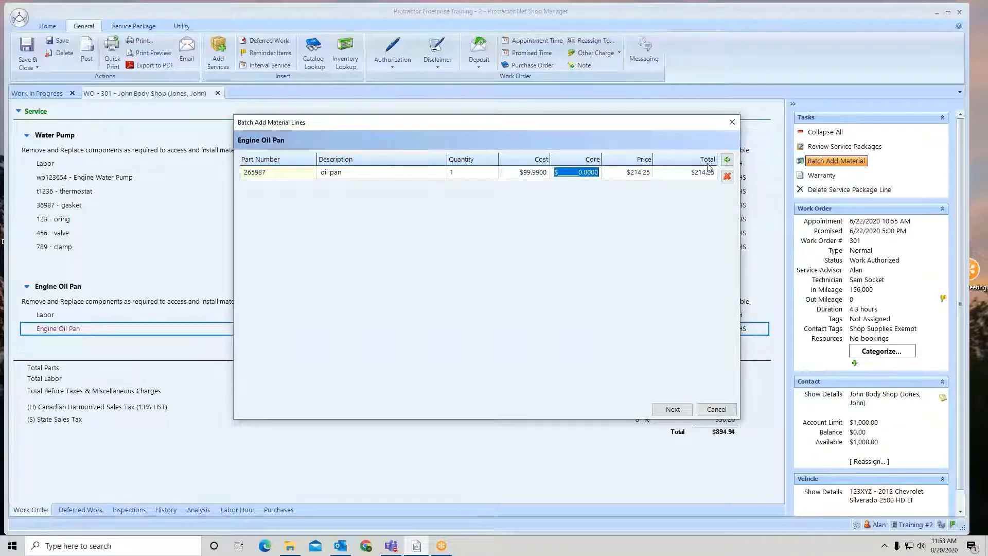
Add a second batch line for the stocked 5W30 Blend Engine Oil with quantity 6.
{"action": "left_click", "coordinate": [727, 160]}
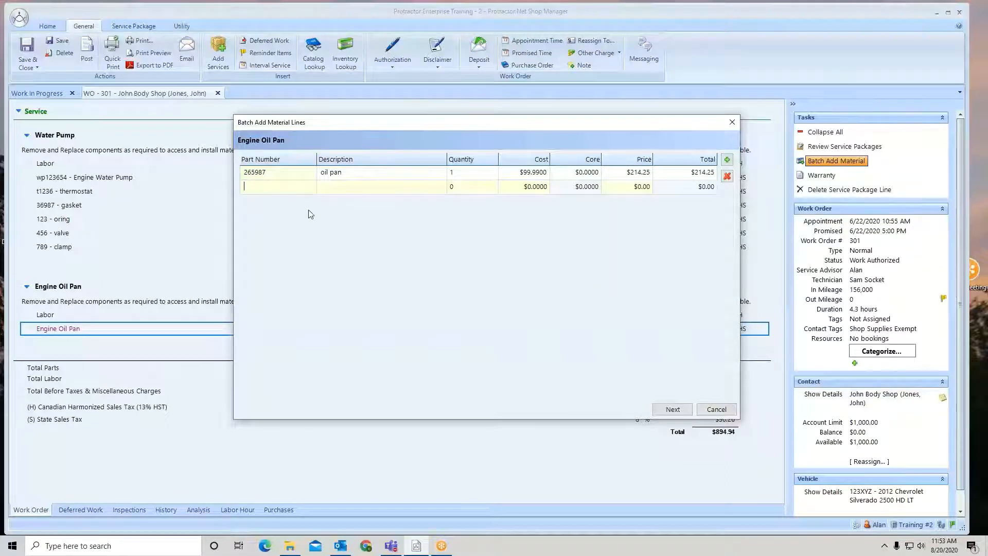
{"action": "type", "text": "5w30"}
{"action": "key", "text": "Tab"}
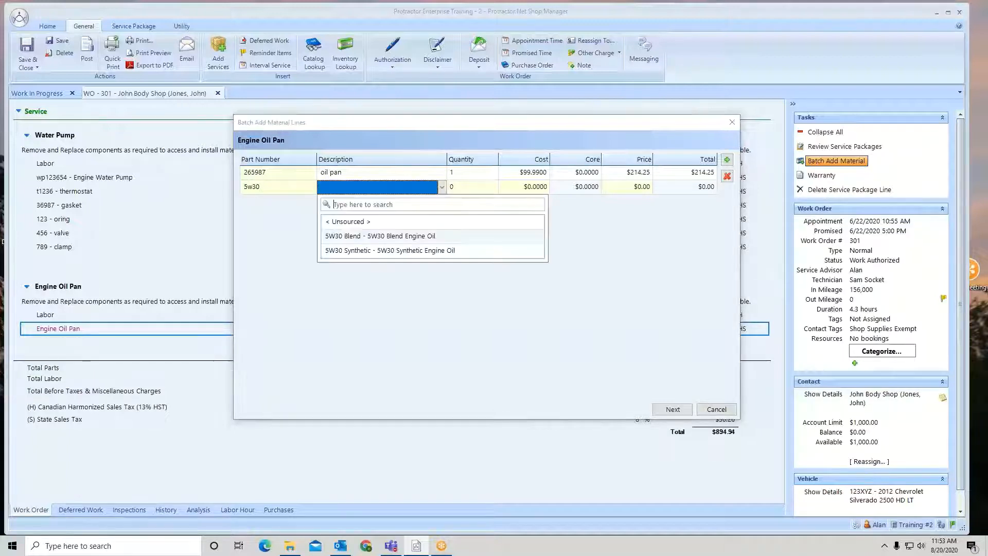
{"action": "left_click", "coordinate": [351, 236]}
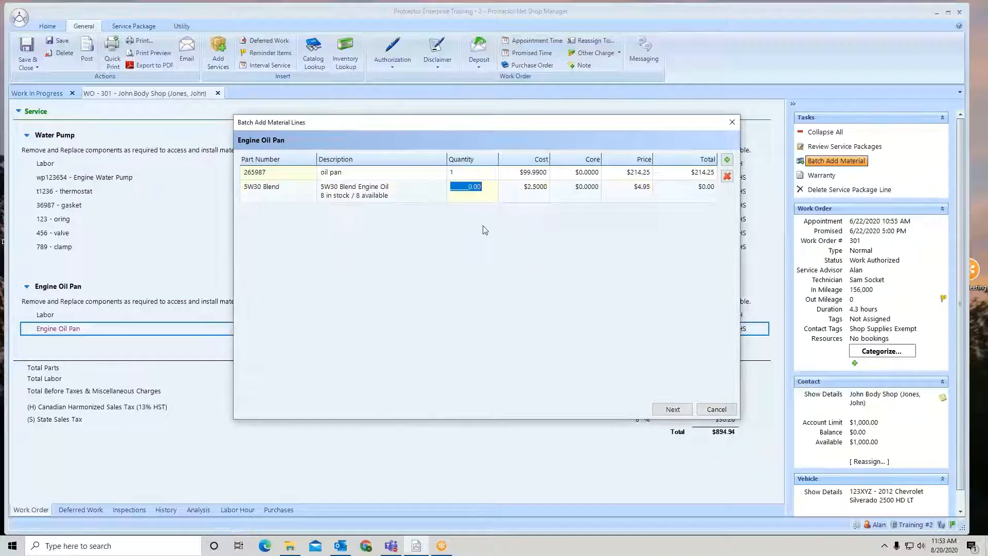
{"action": "type", "text": "6."}
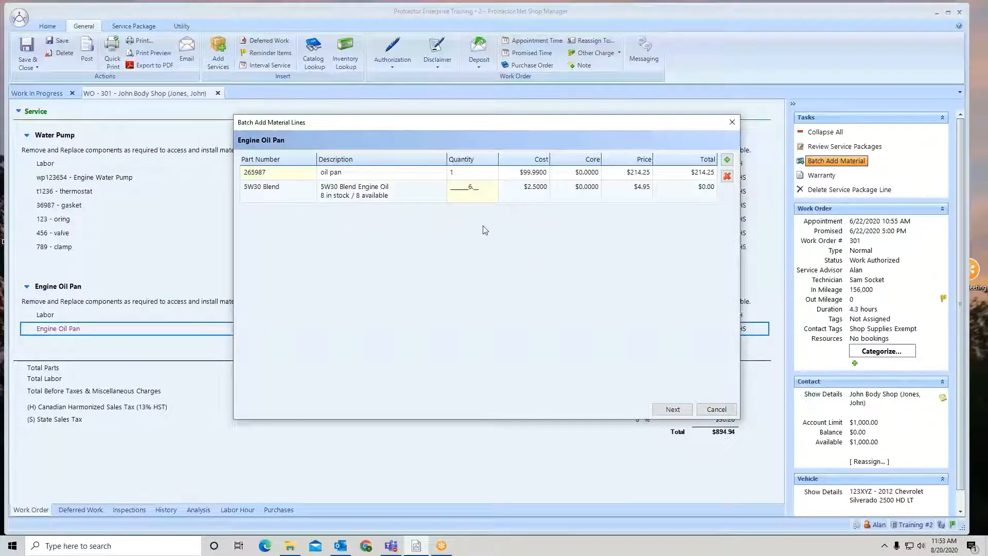
{"action": "key", "text": "Return"}
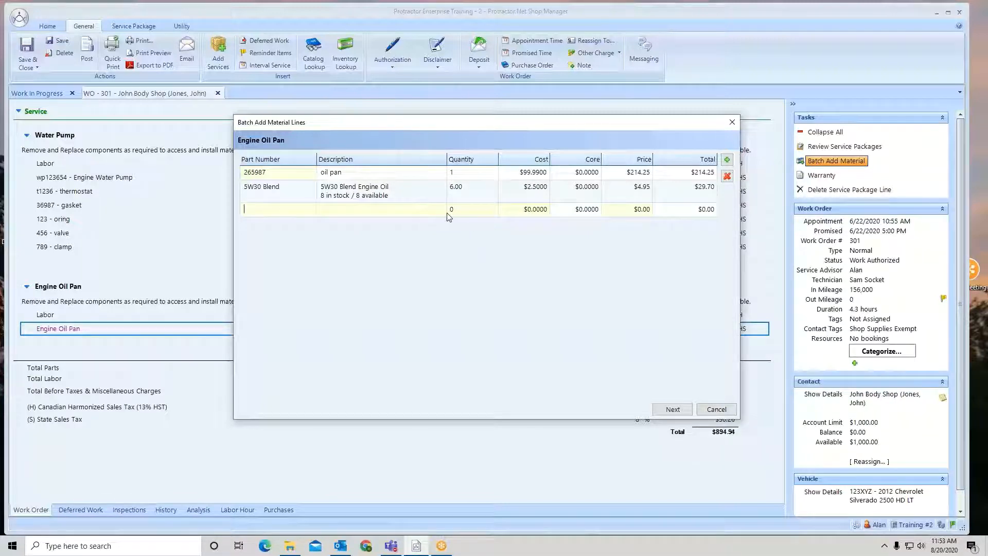
Add a third batch line described "Oil Filter" with quantity 1 and no part number.
{"action": "left_click", "coordinate": [280, 216]}
{"action": "left_click", "coordinate": [339, 211]}
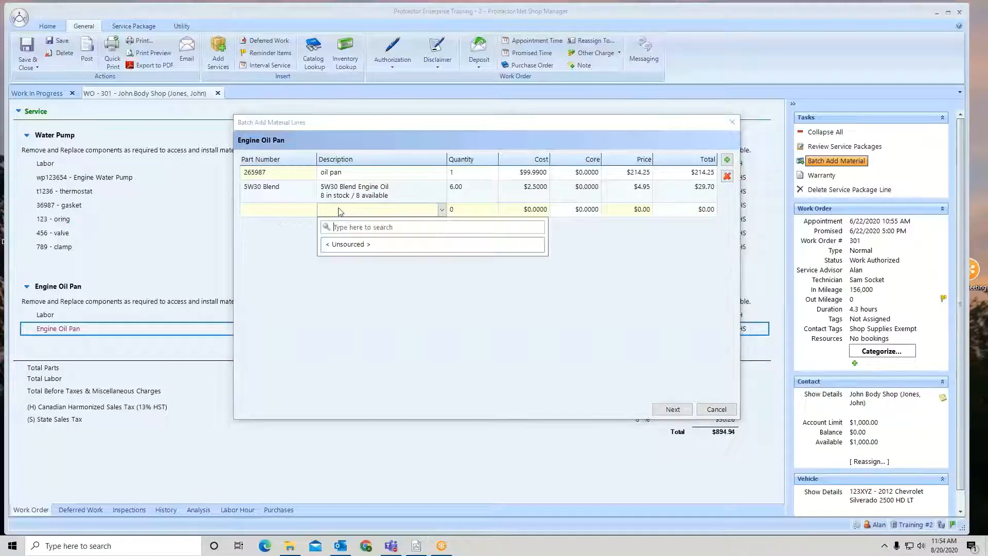
{"action": "left_click", "coordinate": [339, 209]}
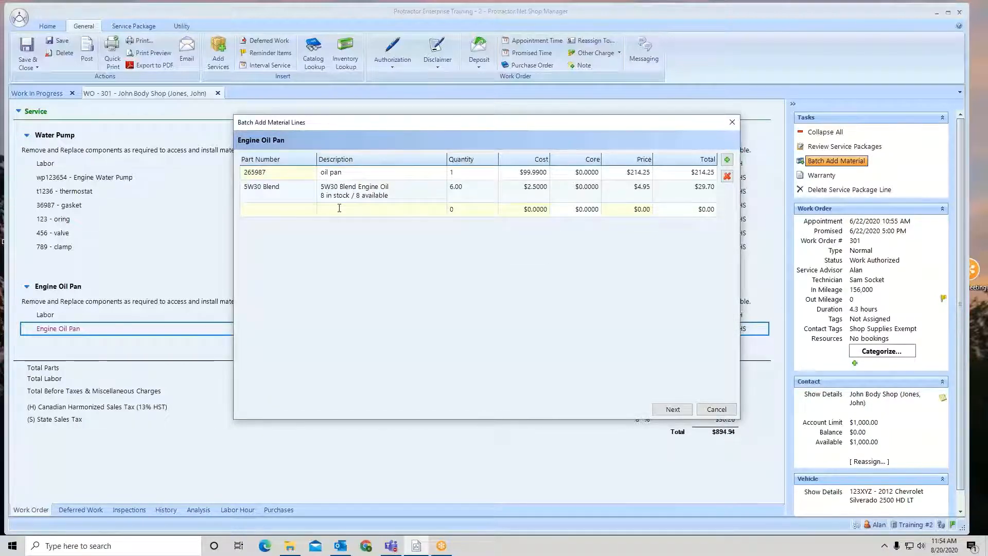
{"action": "type", "text": "Oil F"}
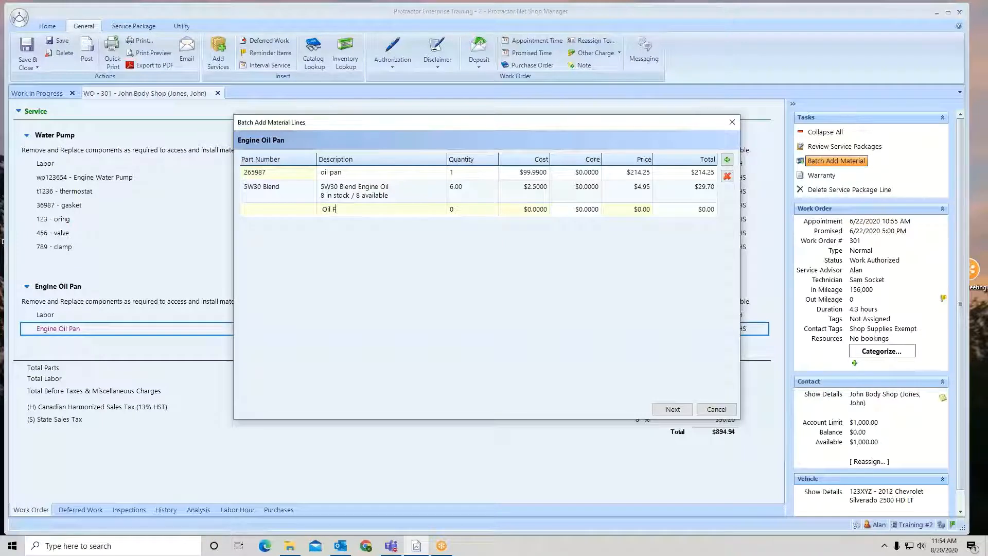
{"action": "type", "text": "ilter"}
{"action": "left_click", "coordinate": [463, 211]}
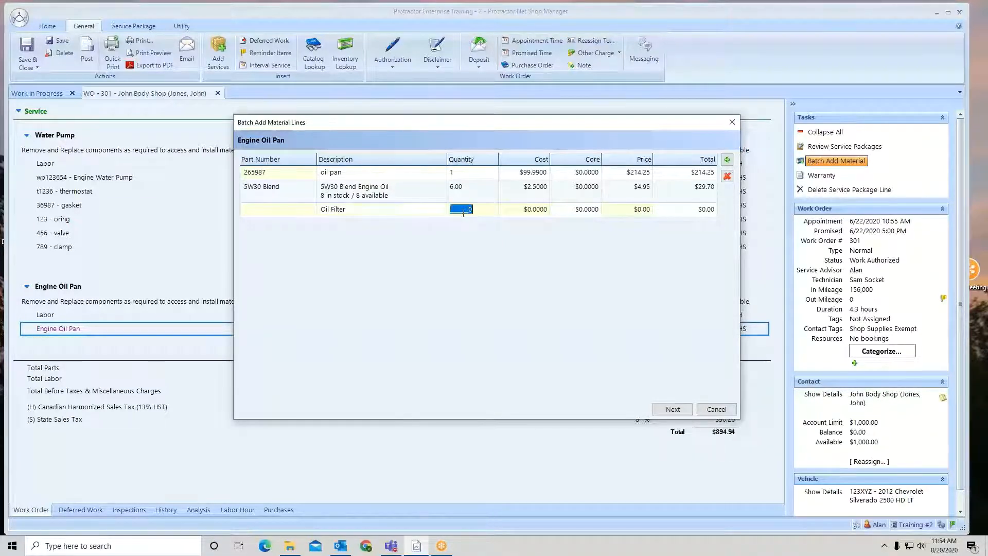
{"action": "type", "text": "1"}
Exclude the oil filter from ordering, put the oil pan on a new purchase order for Chevy Dealer, and finish the batch add.
{"action": "left_click", "coordinate": [672, 410]}
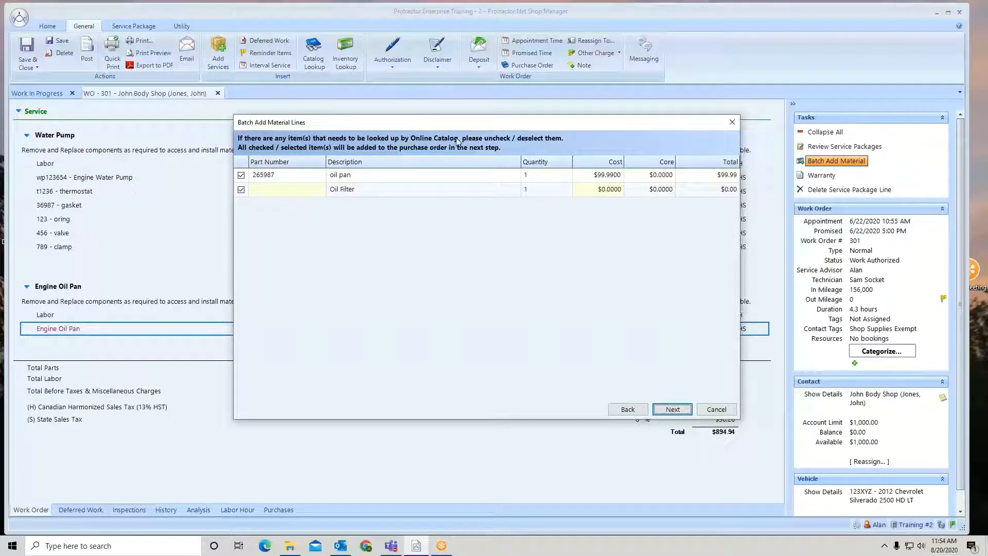
{"action": "left_click", "coordinate": [241, 189]}
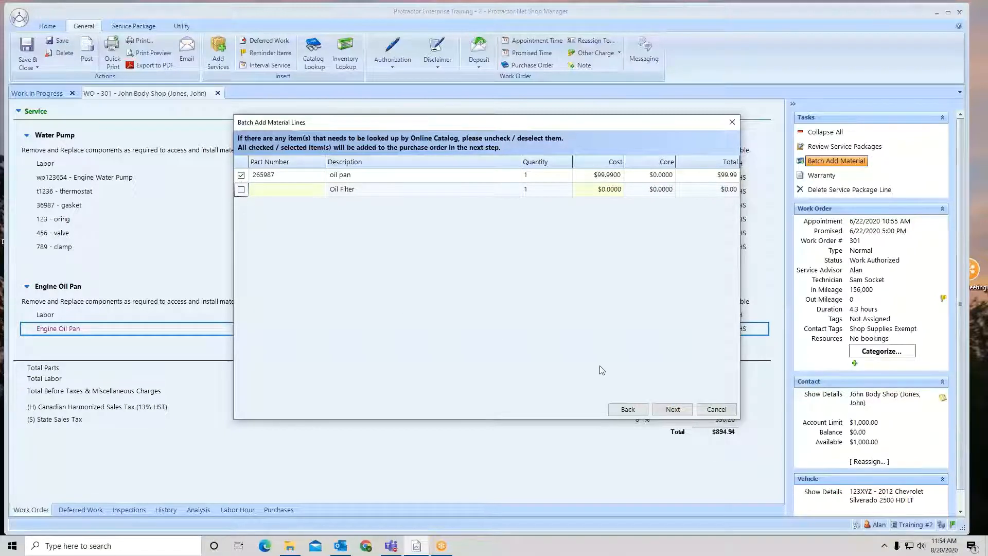
{"action": "left_click", "coordinate": [680, 412]}
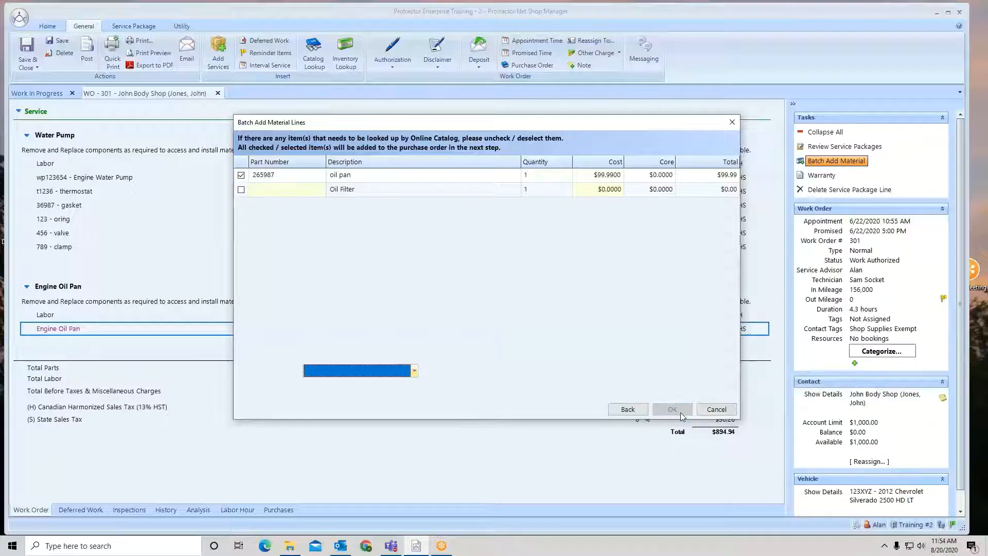
{"action": "left_click", "coordinate": [414, 371]}
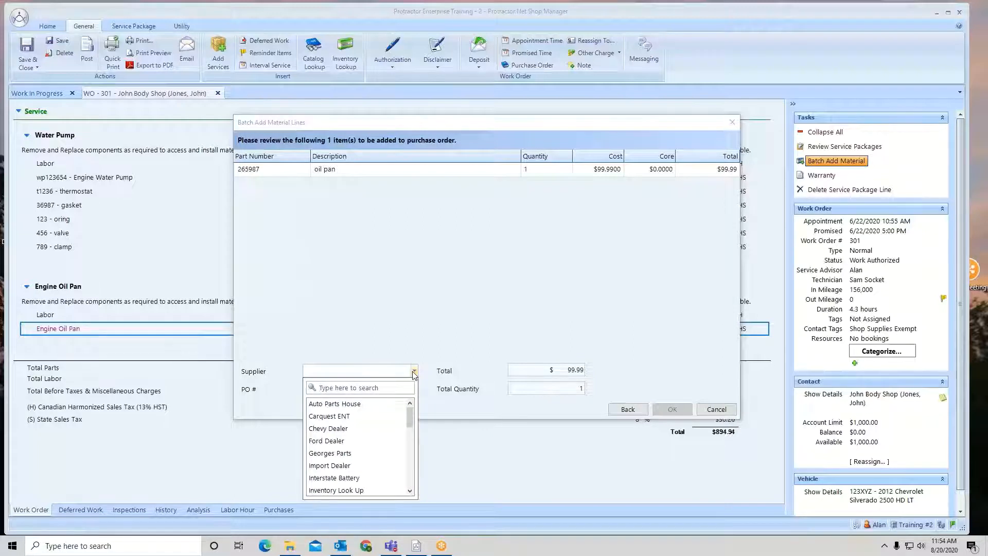
{"action": "left_click", "coordinate": [319, 428]}
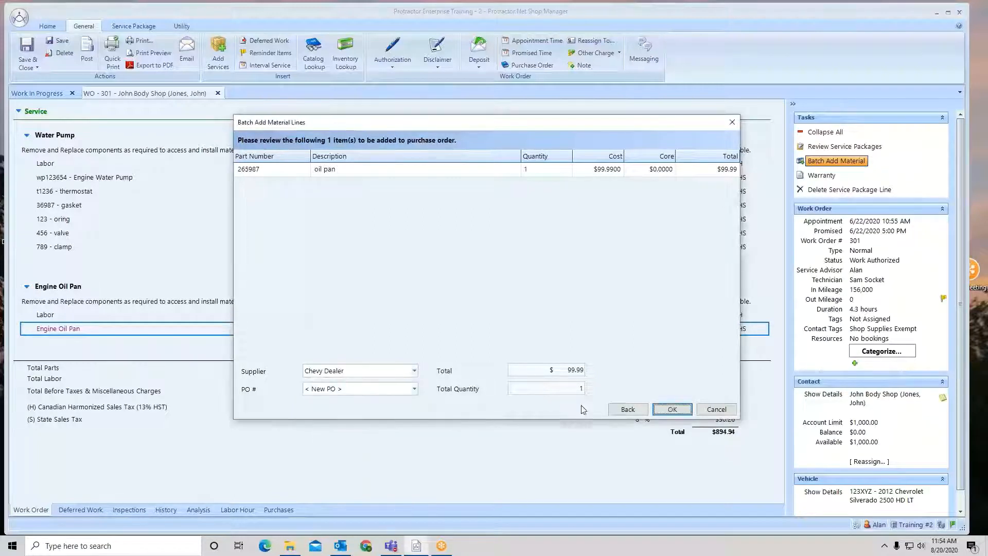
{"action": "left_click", "coordinate": [676, 412]}
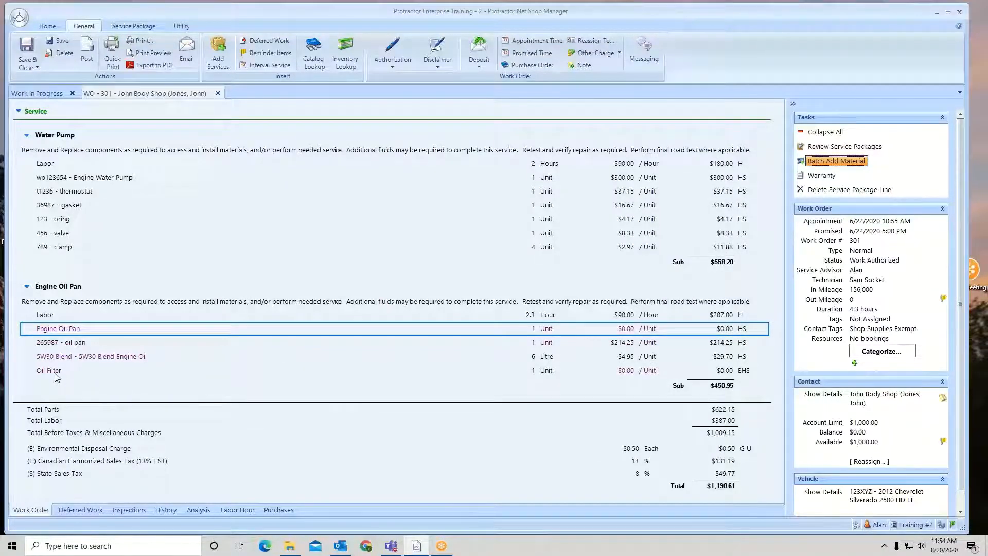
Delete the original zero-priced Engine Oil Pan line without a part number from the Engine Oil Pan package.
{"action": "mouse_move", "coordinate": [57, 377]}
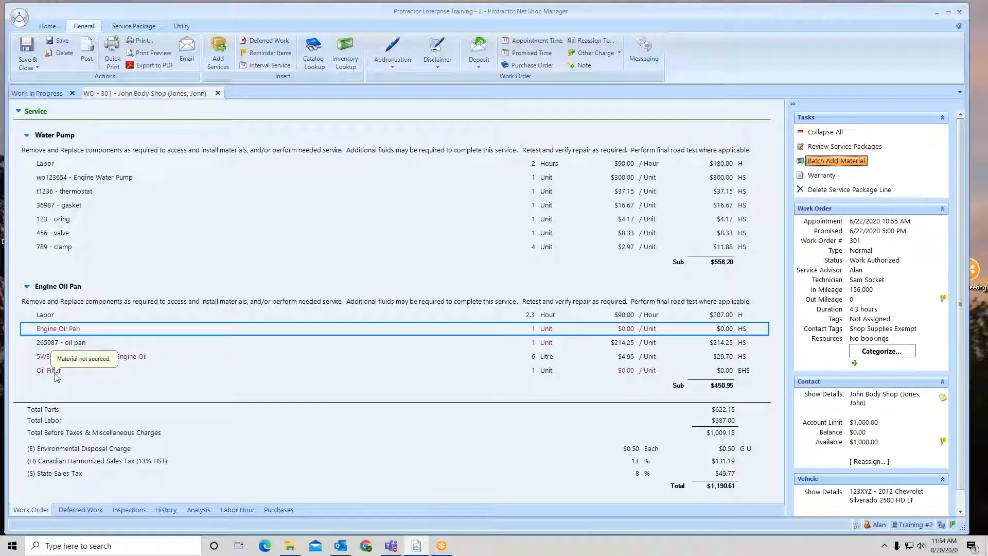
{"action": "right_click", "coordinate": [54, 329]}
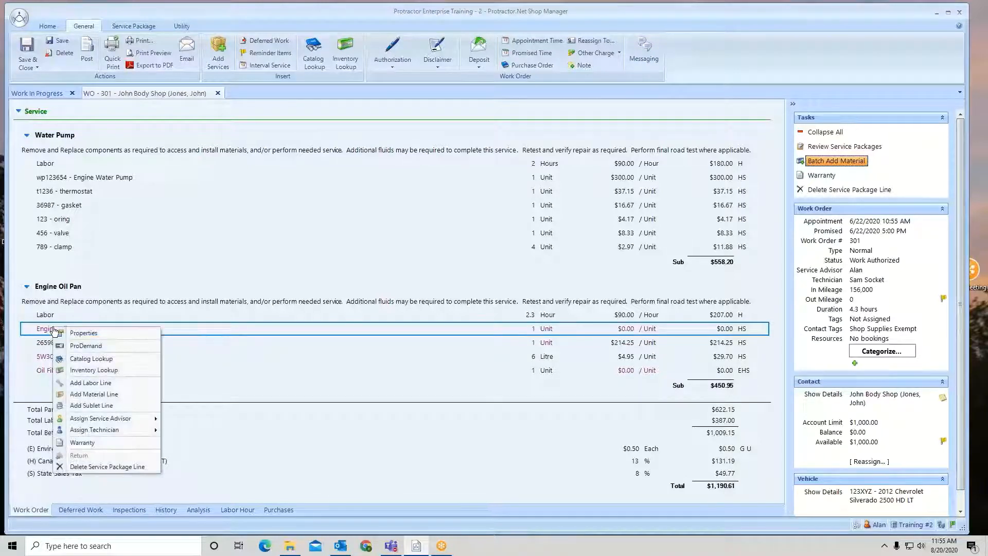
{"action": "left_click", "coordinate": [113, 467]}
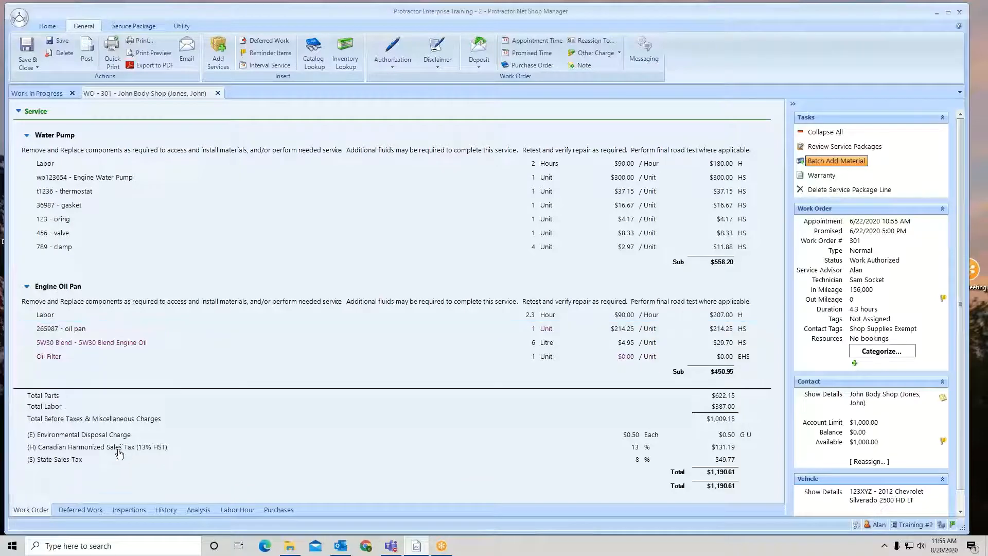
Look up the Engine Oil Pan package's Oil Filter line in the O'Reilly Auto Parts catalog using the keyword "oil filter".
{"action": "left_click", "coordinate": [54, 360]}
{"action": "right_click", "coordinate": [53, 359]}
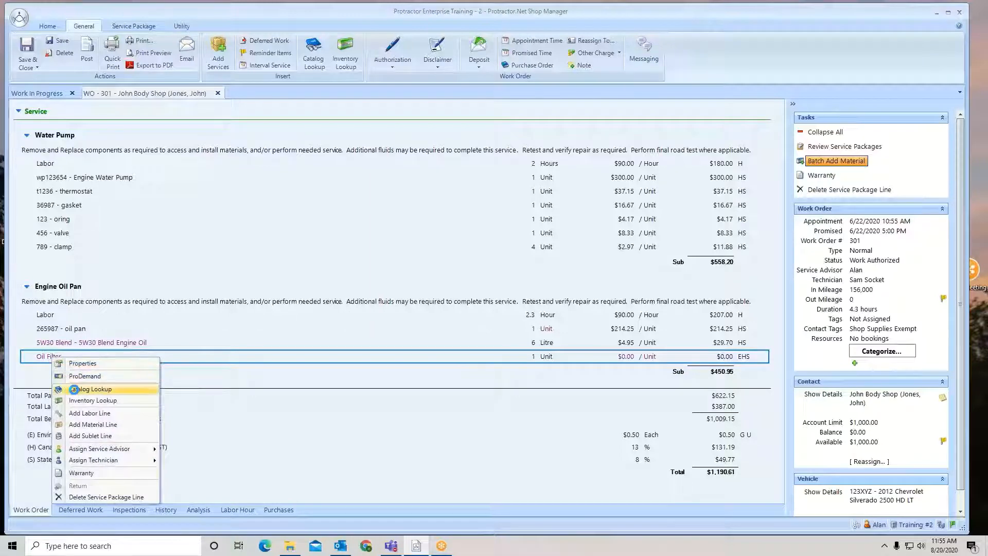
{"action": "left_click", "coordinate": [72, 389]}
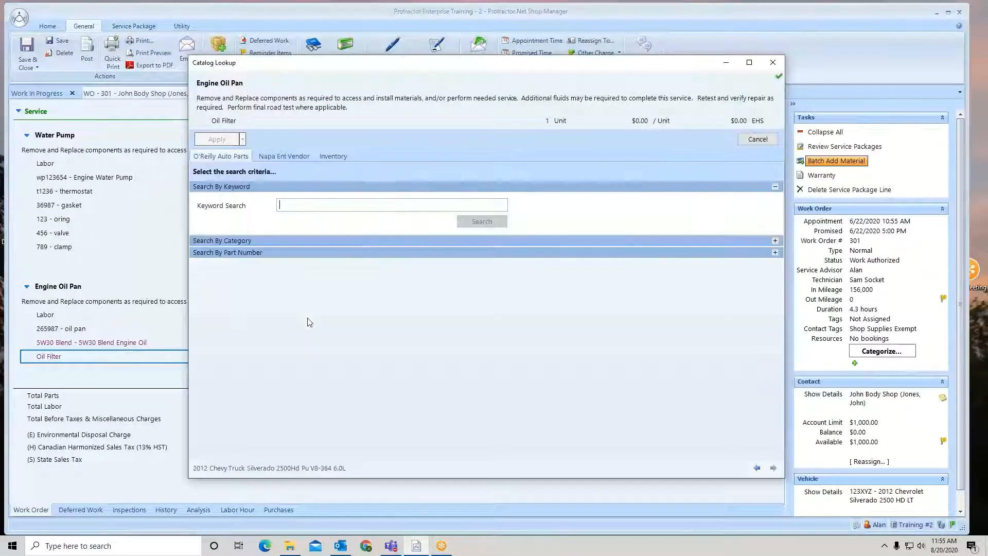
{"action": "type", "text": "o"}
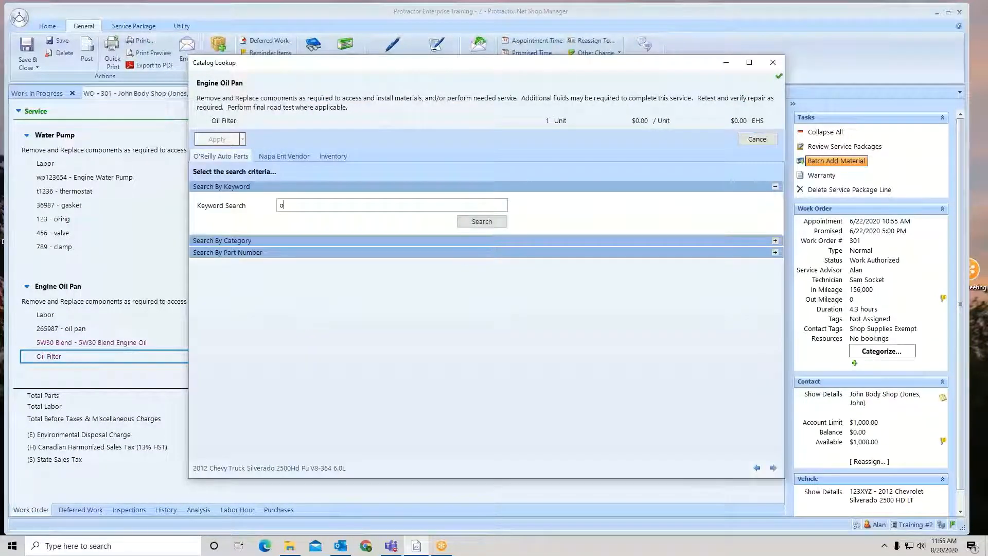
{"action": "type", "text": "il filter"}
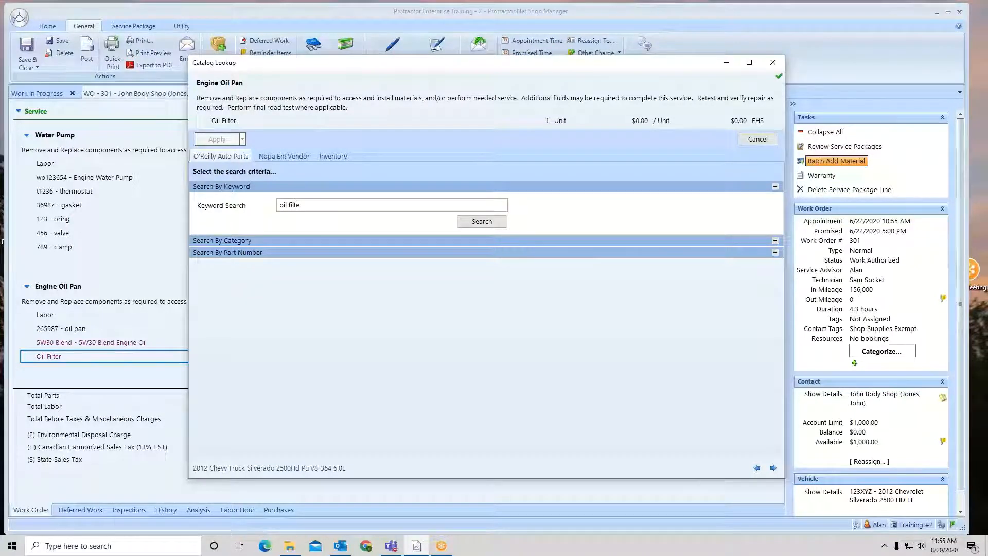
{"action": "left_click", "coordinate": [468, 224]}
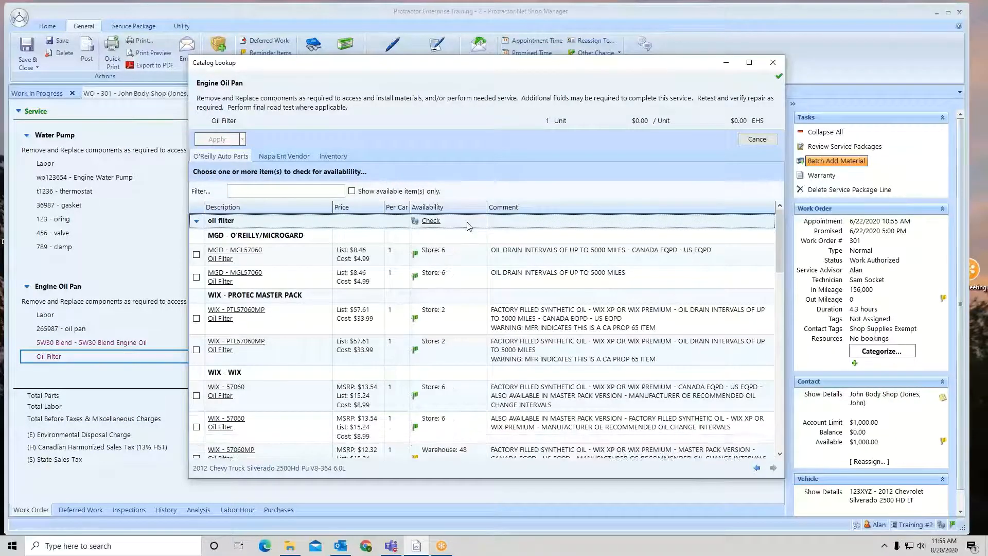
Review the catalog's oil filters and apply the first WIX PTL57060MP filter to the Oil Filter line.
{"action": "scroll", "coordinate": [456, 363], "scroll_direction": "down", "scroll_amount": 1}
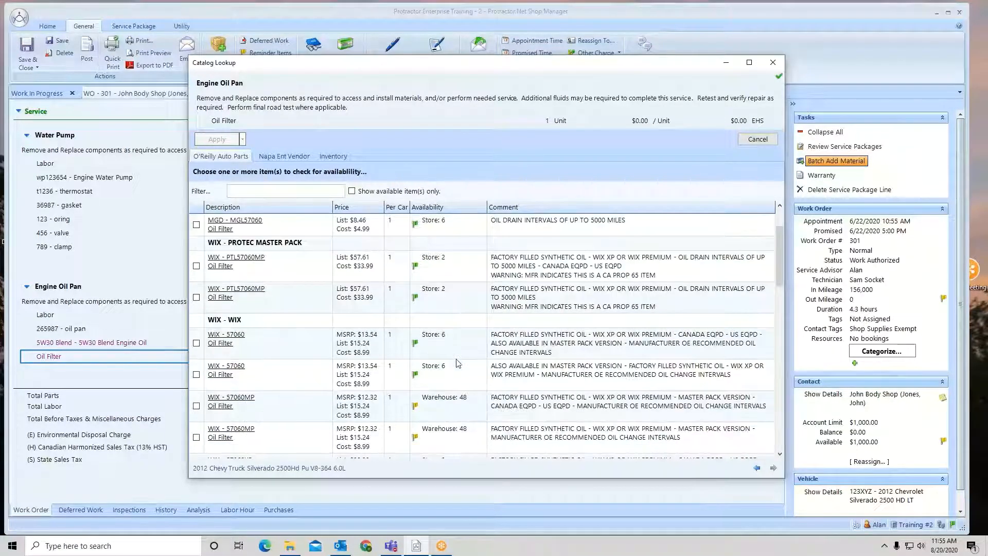
{"action": "scroll", "coordinate": [456, 363], "scroll_direction": "down", "scroll_amount": 3}
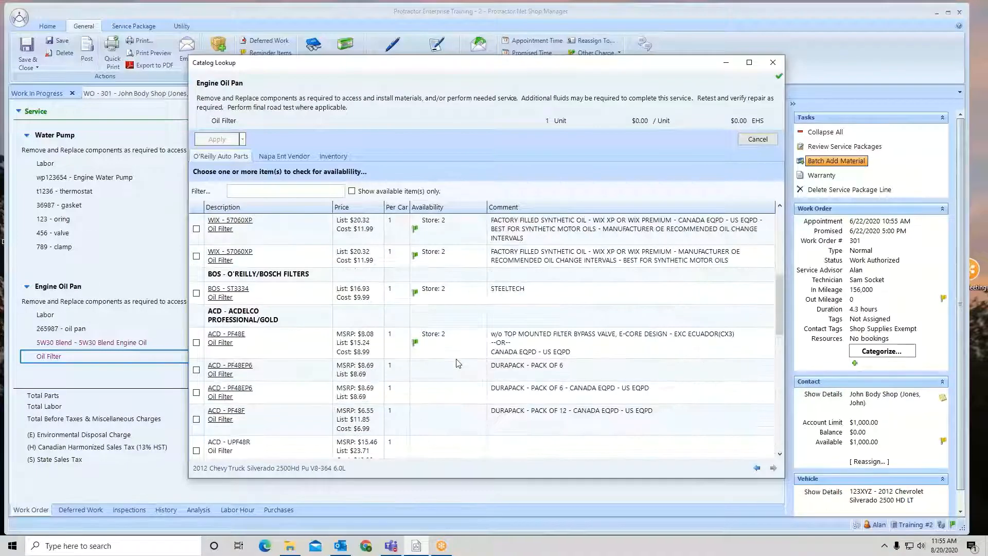
{"action": "scroll", "coordinate": [456, 363], "scroll_direction": "down", "scroll_amount": 1}
{"action": "scroll", "coordinate": [456, 362], "scroll_direction": "up", "scroll_amount": 5}
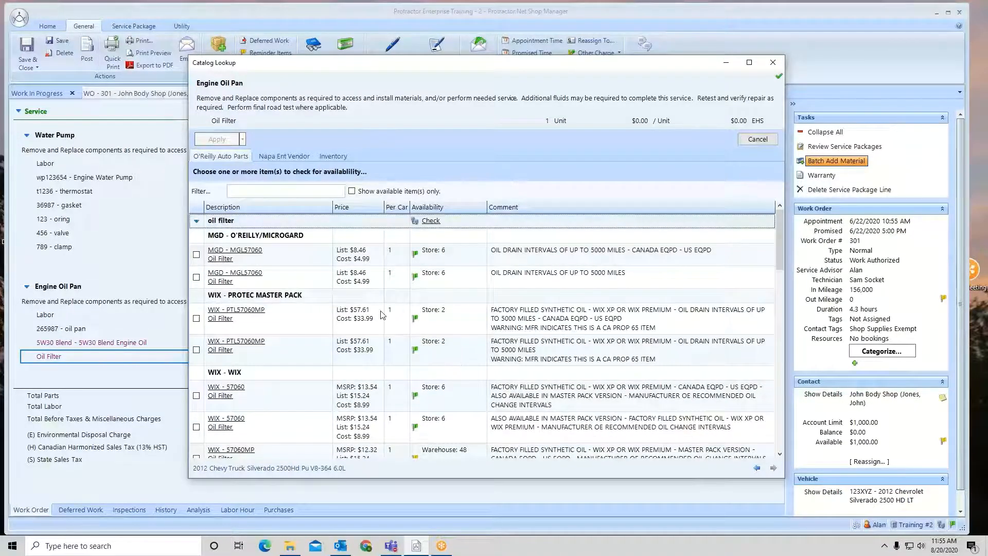
{"action": "left_click", "coordinate": [197, 319]}
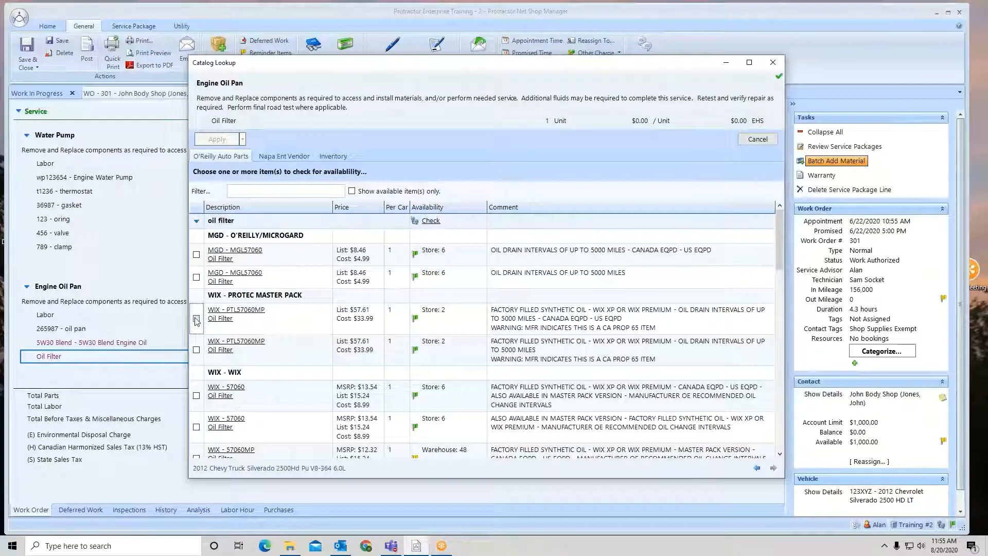
{"action": "left_click", "coordinate": [204, 140]}
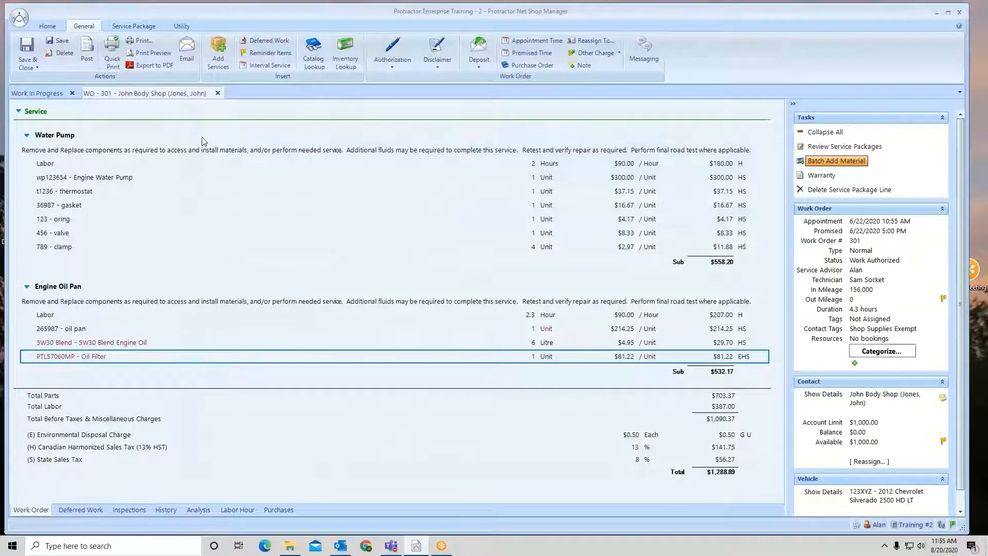
Open the oil filter material line and search the O'Reilly Auto Parts catalog again for "oil filter".
{"action": "double_click", "coordinate": [96, 362]}
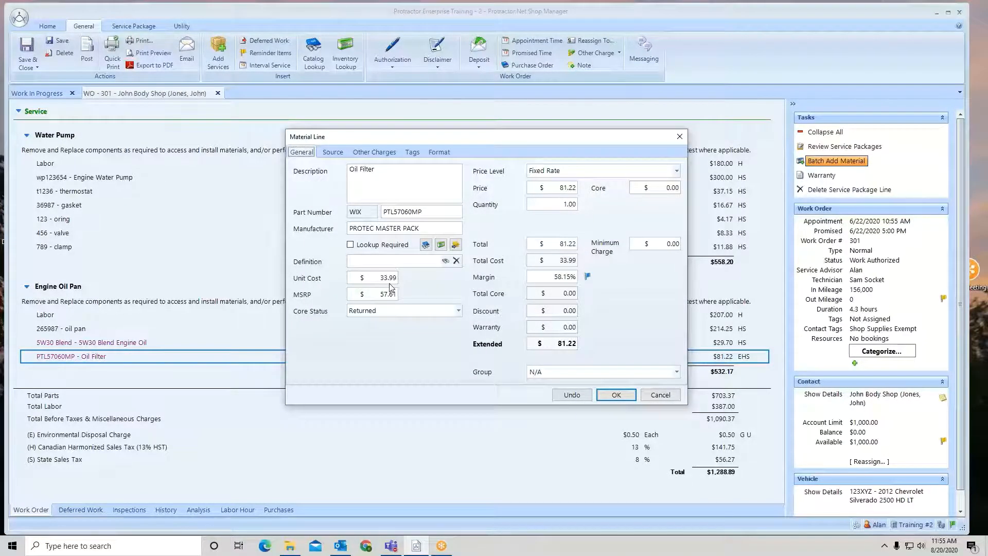
{"action": "left_click", "coordinate": [427, 247]}
{"action": "left_click", "coordinate": [426, 246]}
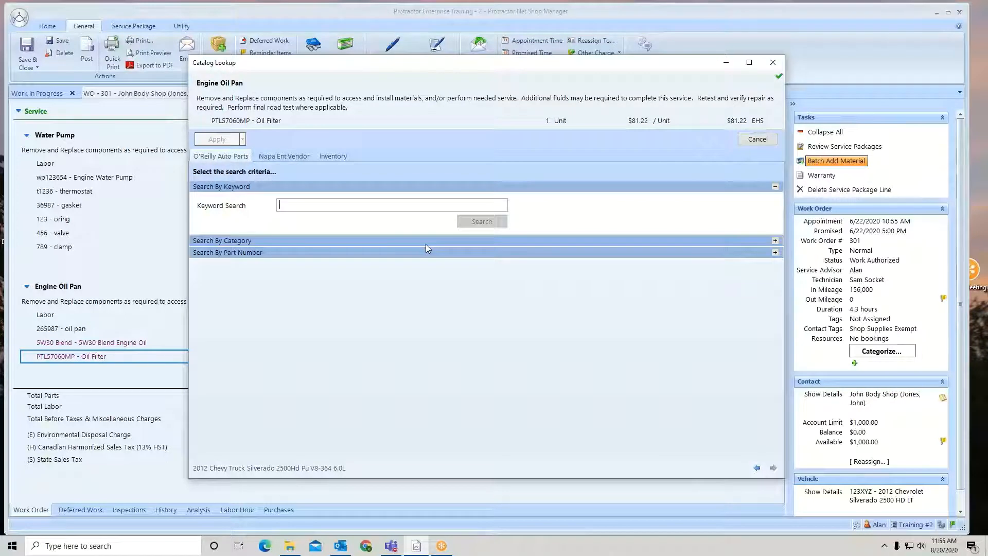
{"action": "type", "text": "oil filter"}
{"action": "key", "text": "Return"}
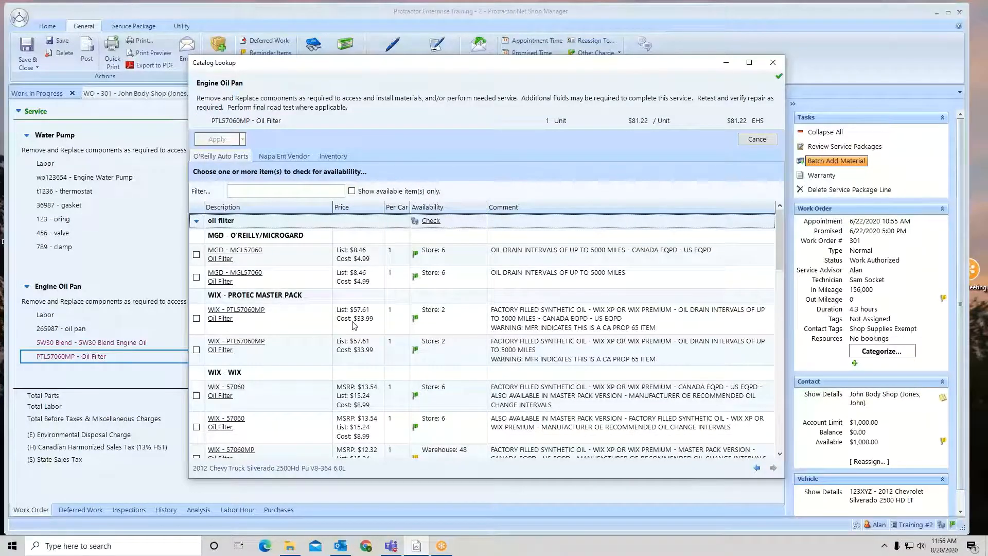
Replace the line's part with the first WIX 57060 oil filter from the catalog results and save the material line.
{"action": "left_click", "coordinate": [196, 279]}
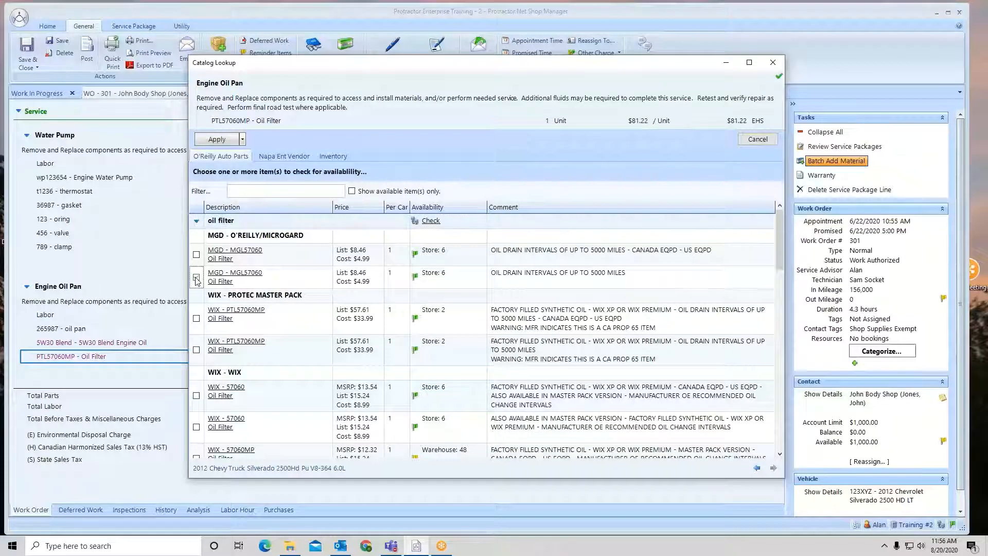
{"action": "left_click", "coordinate": [196, 278]}
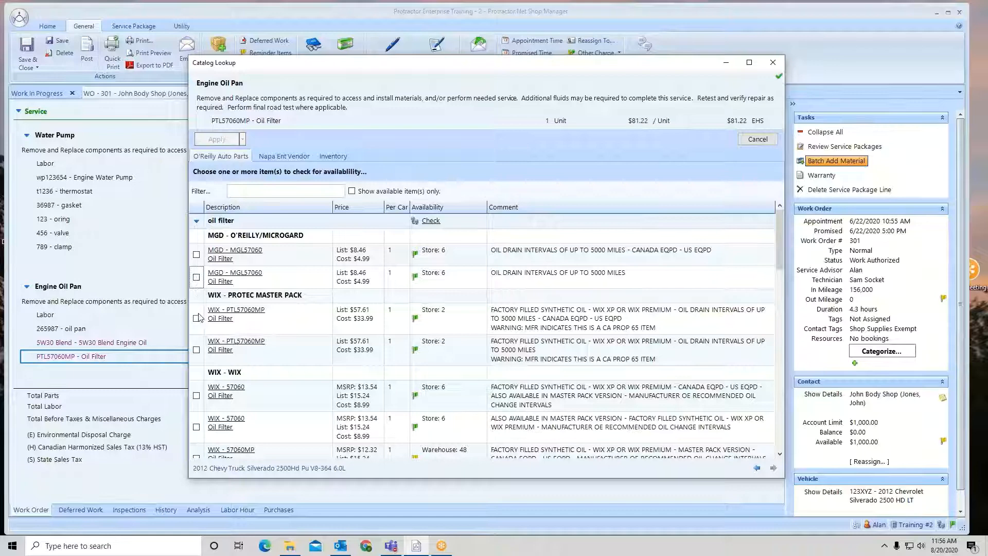
{"action": "left_click", "coordinate": [196, 395]}
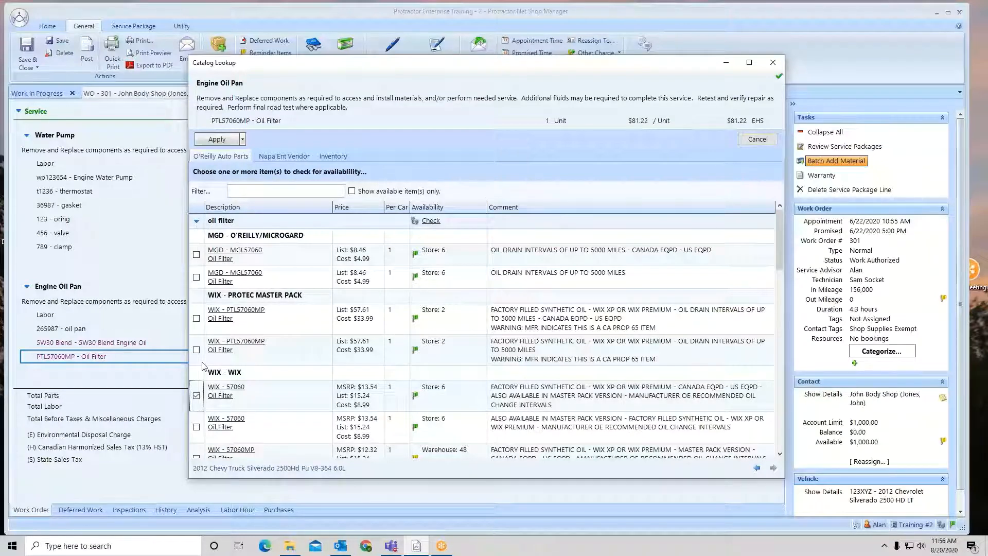
{"action": "left_click", "coordinate": [214, 142]}
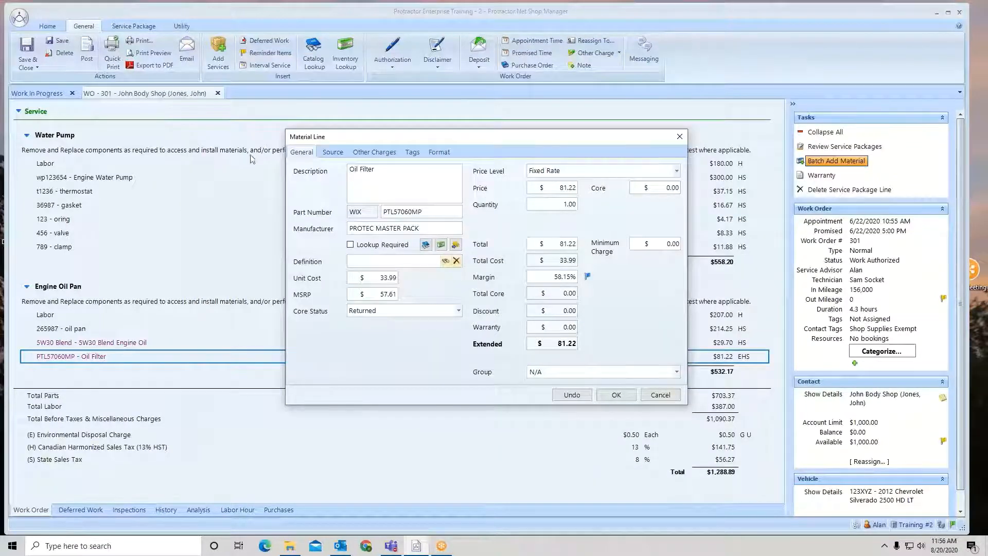
{"action": "left_click", "coordinate": [629, 397]}
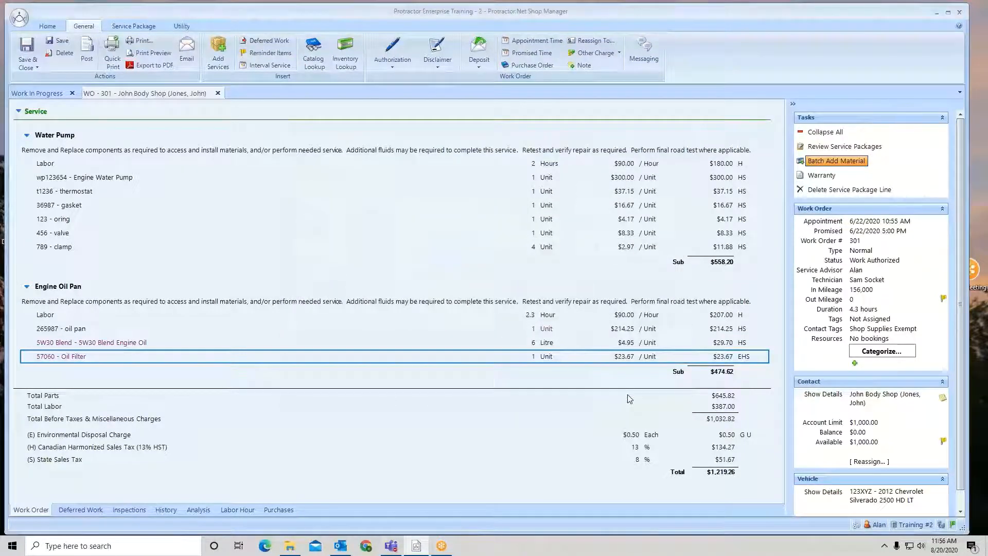
Draw the 5W30 Blend Engine Oil line's material from inventory, keeping quantity 6, and save the line.
{"action": "left_click", "coordinate": [80, 331]}
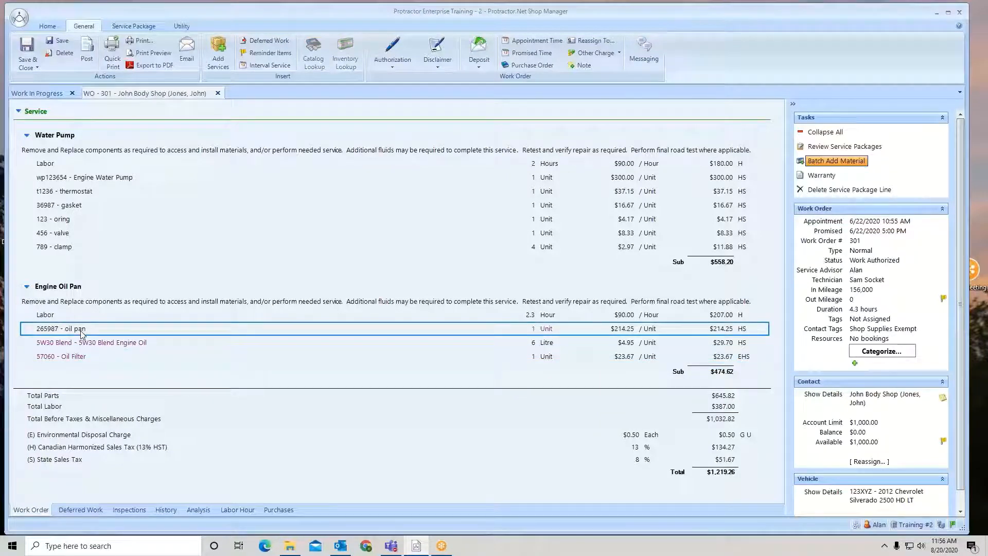
{"action": "double_click", "coordinate": [111, 346]}
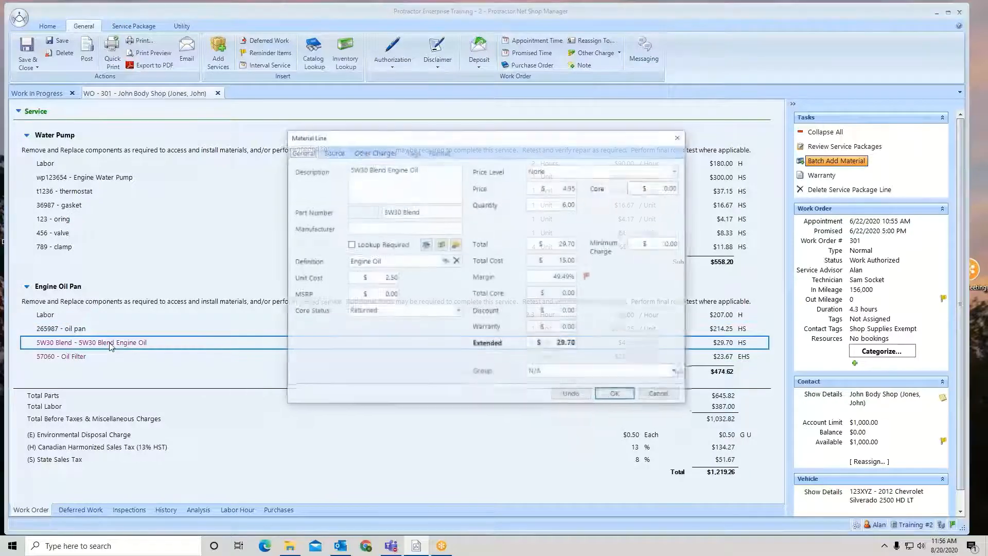
{"action": "left_click", "coordinate": [440, 244]}
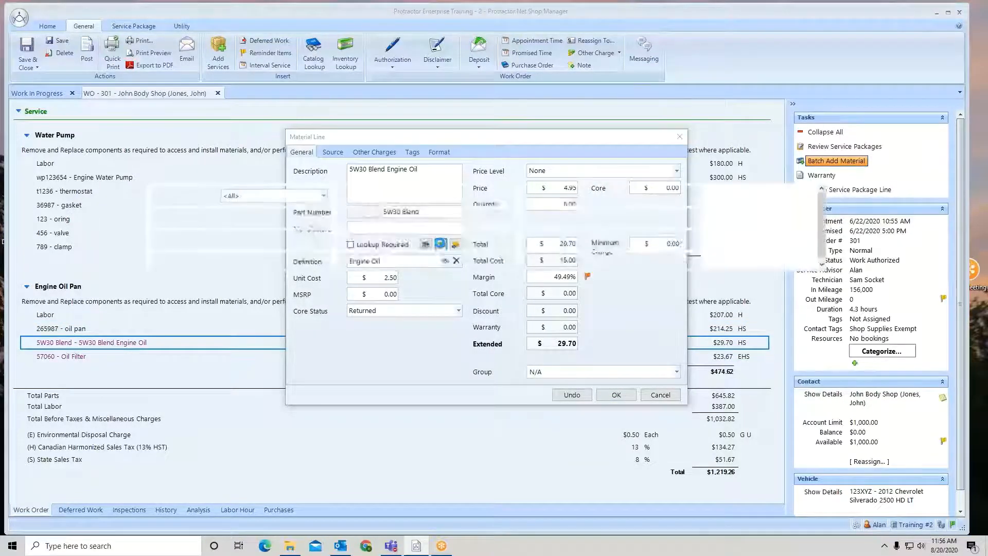
{"action": "left_click", "coordinate": [412, 291]}
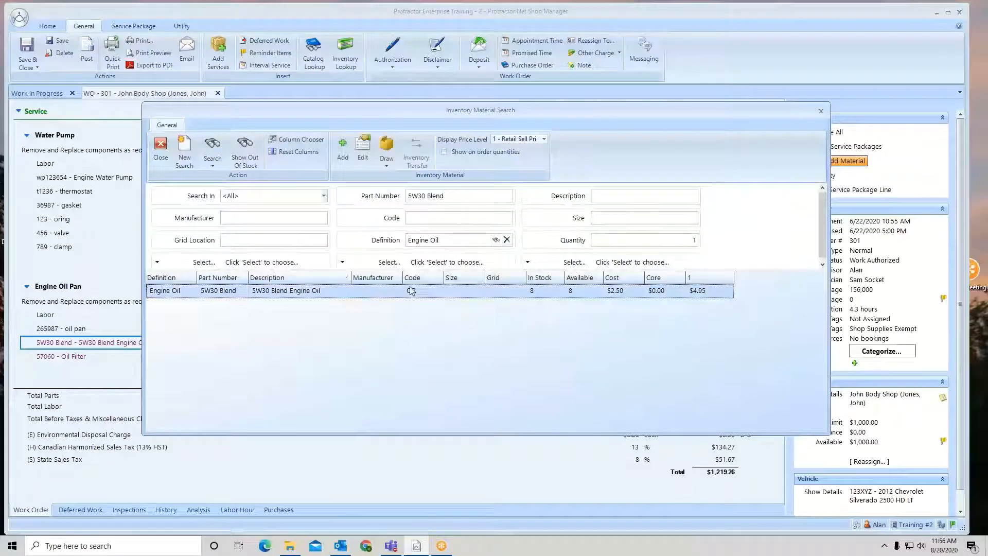
{"action": "left_click", "coordinate": [386, 148]}
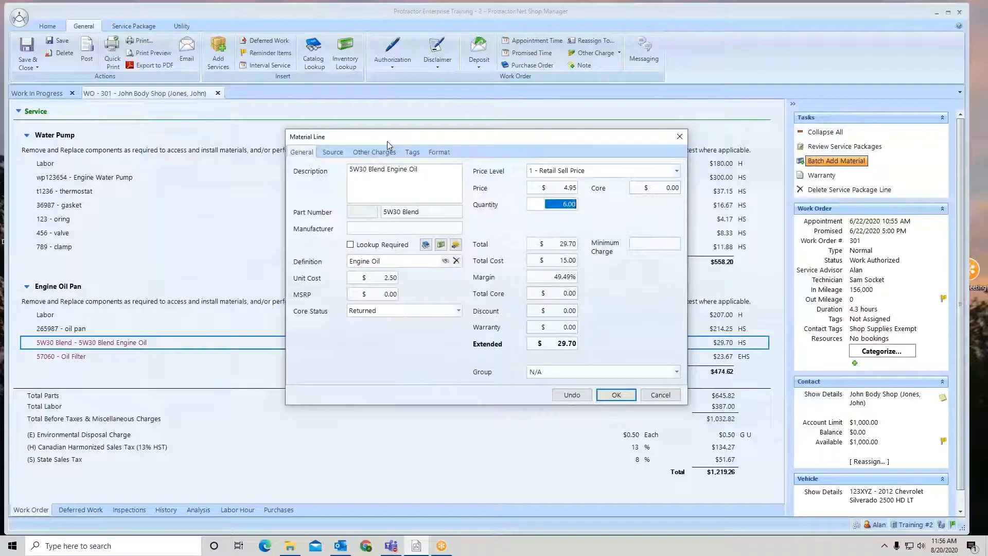
{"action": "left_click", "coordinate": [616, 395]}
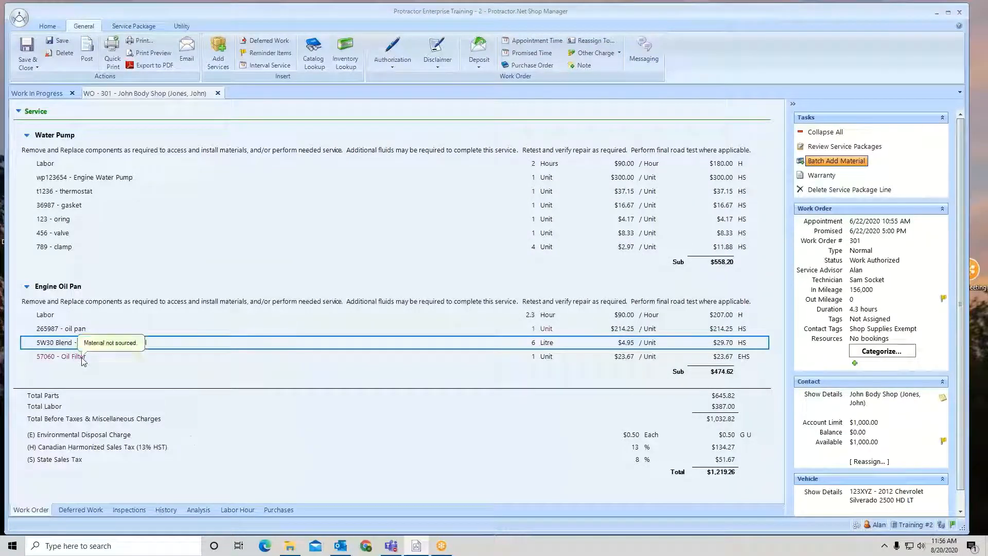
Place the online order for the WIX 57060 oil filter with O'Reilly Auto Parts from the work order's purchases.
{"action": "left_click", "coordinate": [280, 509]}
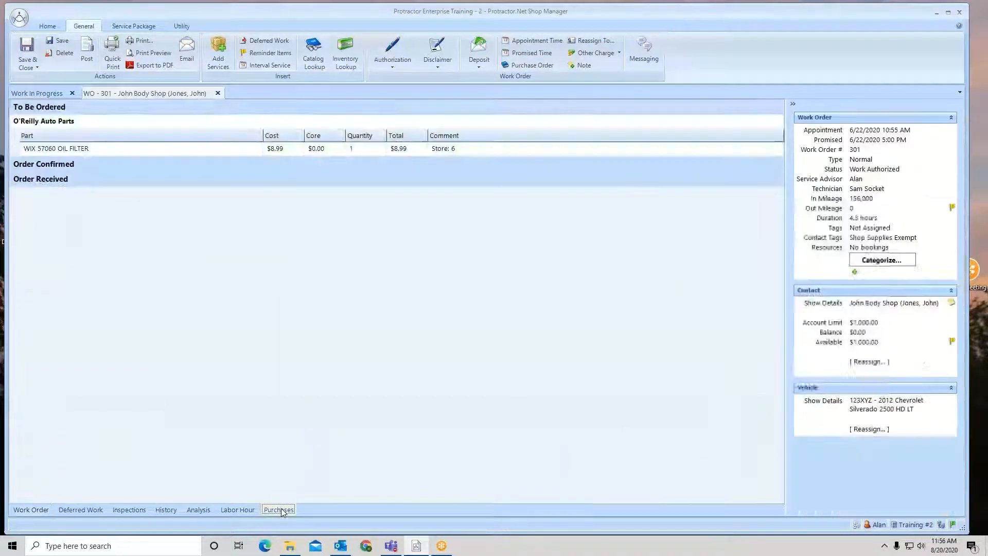
{"action": "left_click", "coordinate": [61, 123]}
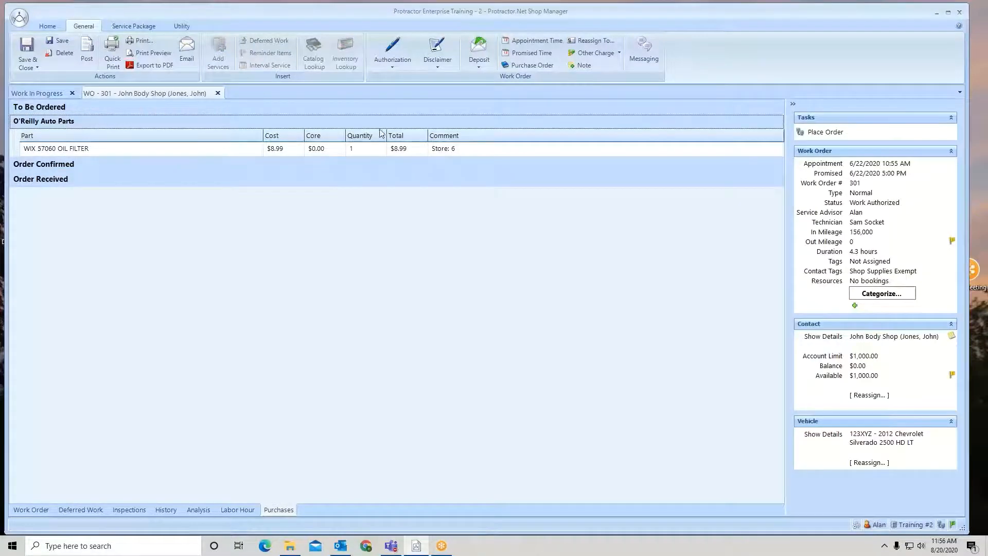
{"action": "left_click", "coordinate": [823, 132]}
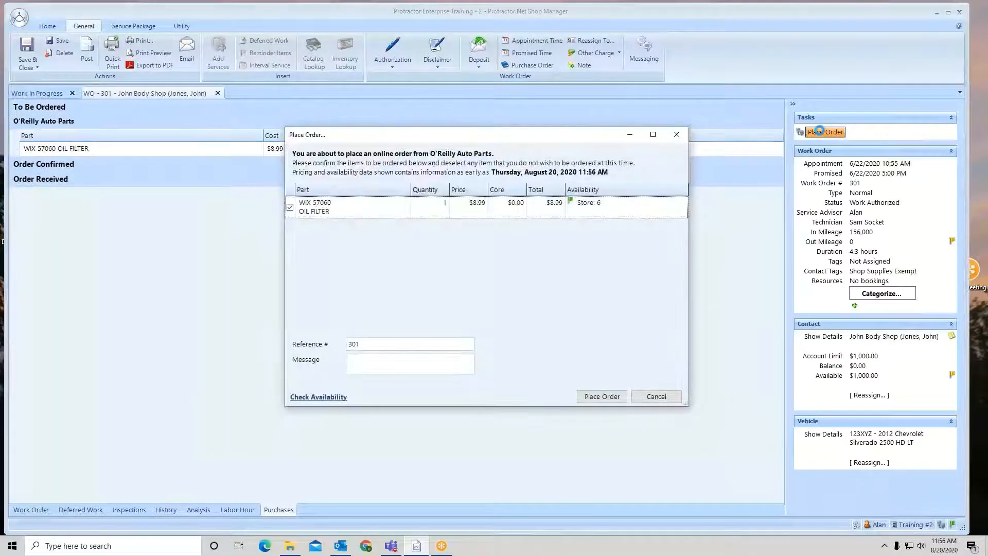
{"action": "left_click", "coordinate": [600, 397]}
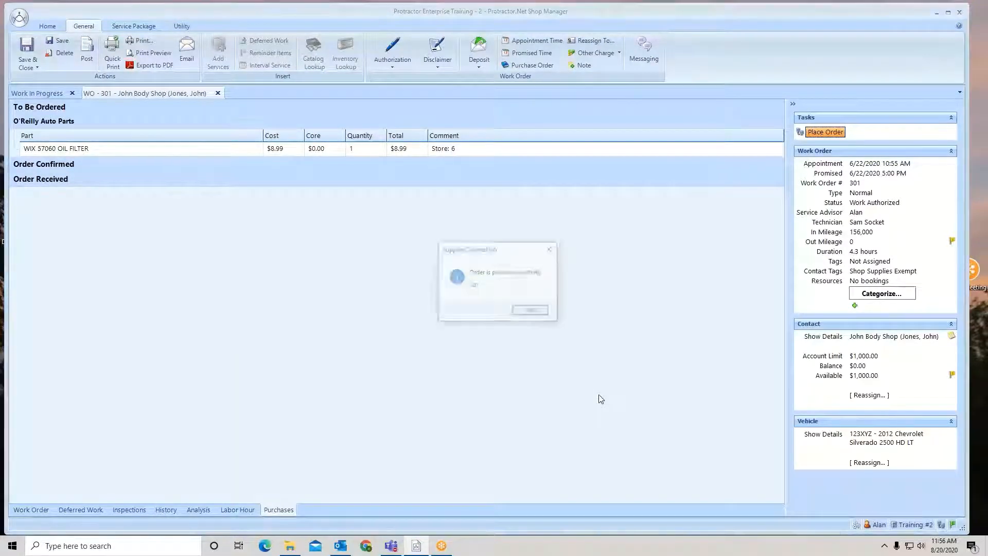
{"action": "left_click", "coordinate": [532, 311]}
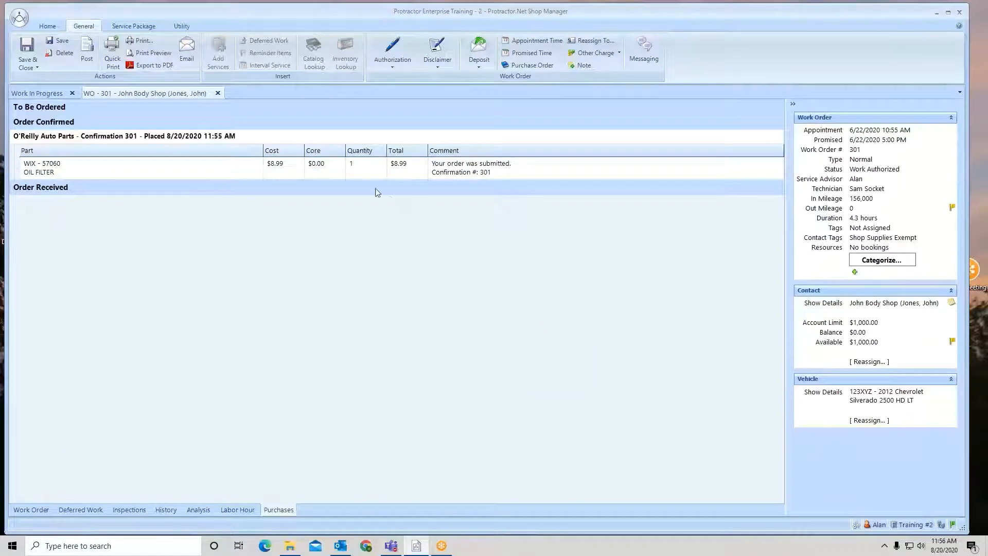
Open the oil filter's purchase order, set the supplier invoice number to 820-301, and receive all items onto a new supplier invoice.
{"action": "left_click", "coordinate": [351, 169]}
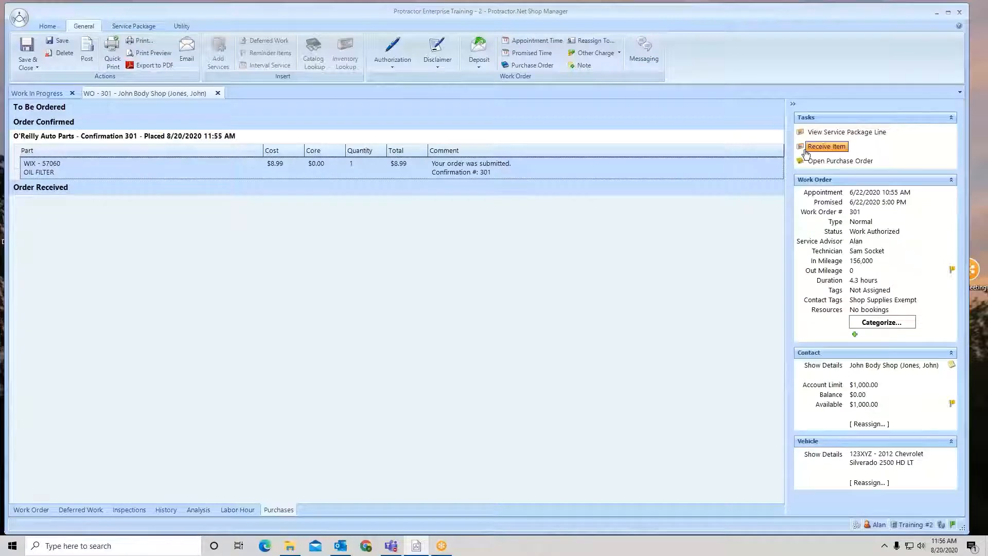
{"action": "left_click", "coordinate": [817, 161]}
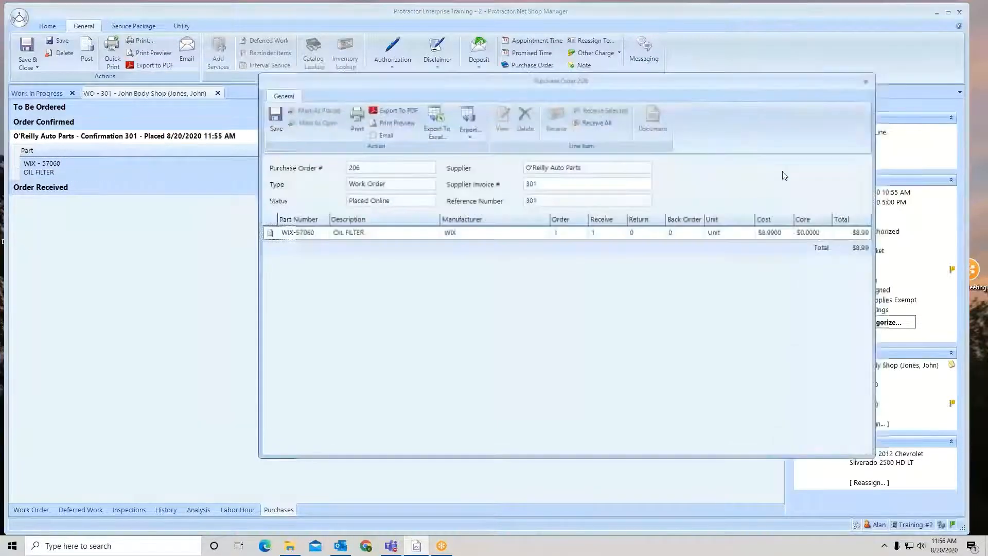
{"action": "left_click_drag", "start_coordinate": [564, 188], "coordinate": [516, 190]}
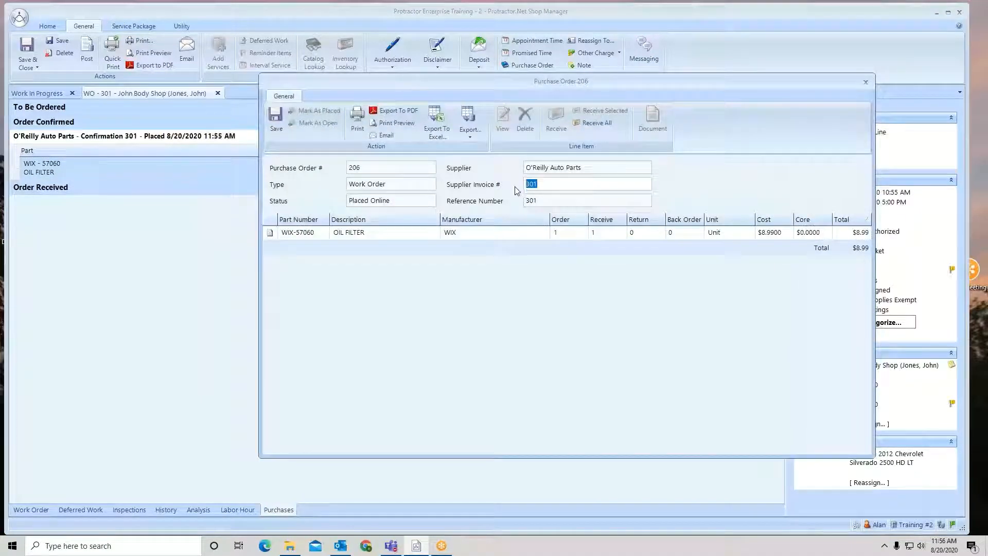
{"action": "type", "text": "820-"}
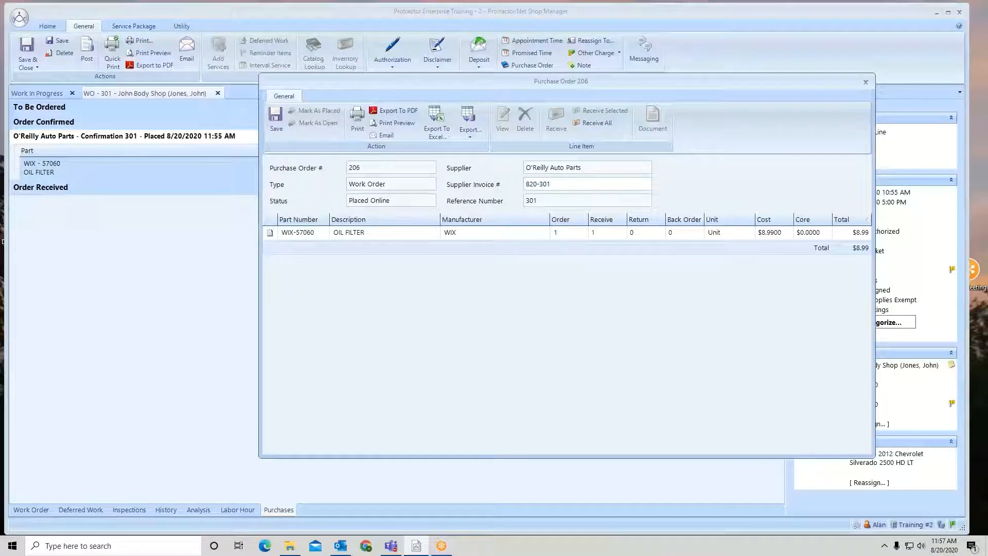
{"action": "left_click", "coordinate": [593, 123]}
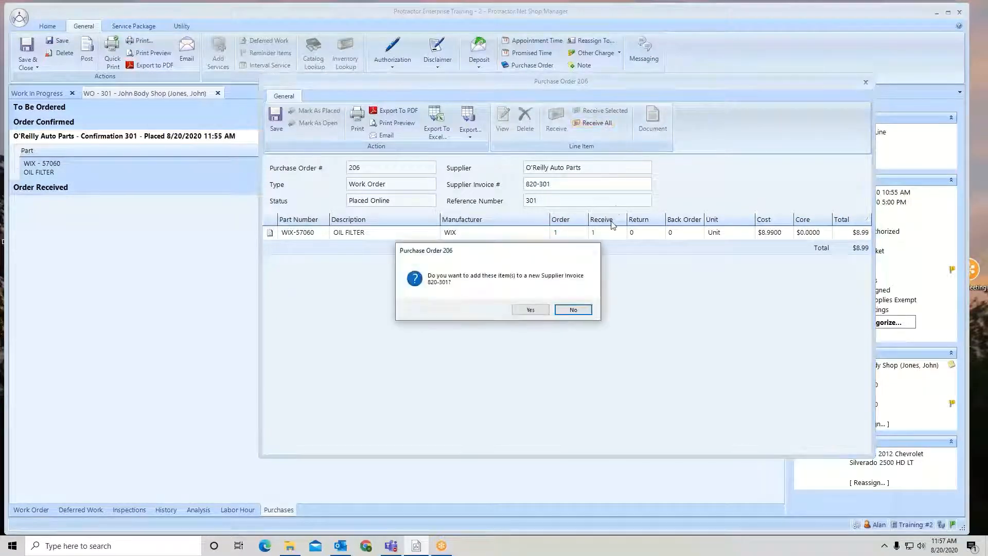
{"action": "left_click", "coordinate": [532, 307]}
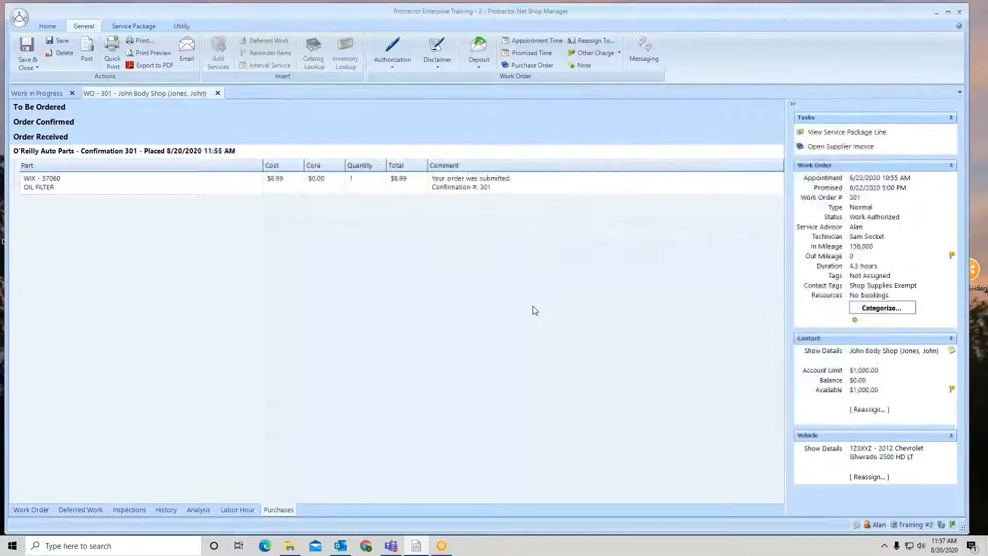
Open the purchase order from the oil pan material line's source on the work order and mark it as placed.
{"action": "left_click", "coordinate": [31, 509]}
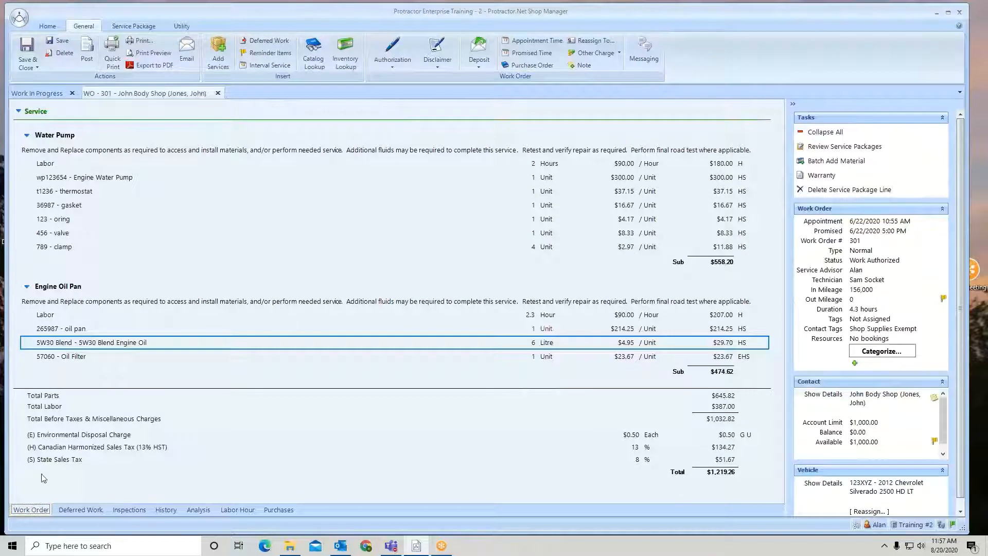
{"action": "double_click", "coordinate": [76, 330]}
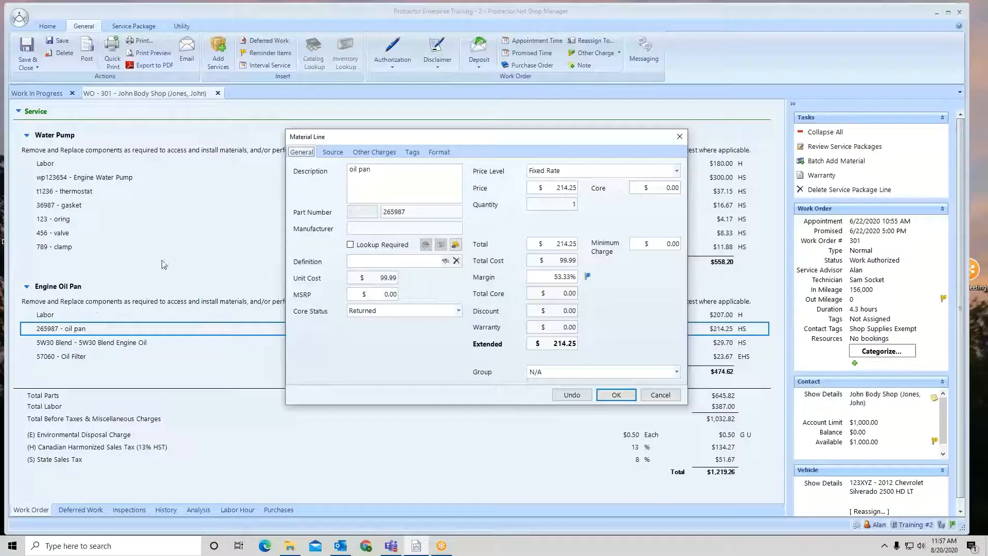
{"action": "left_click", "coordinate": [333, 152]}
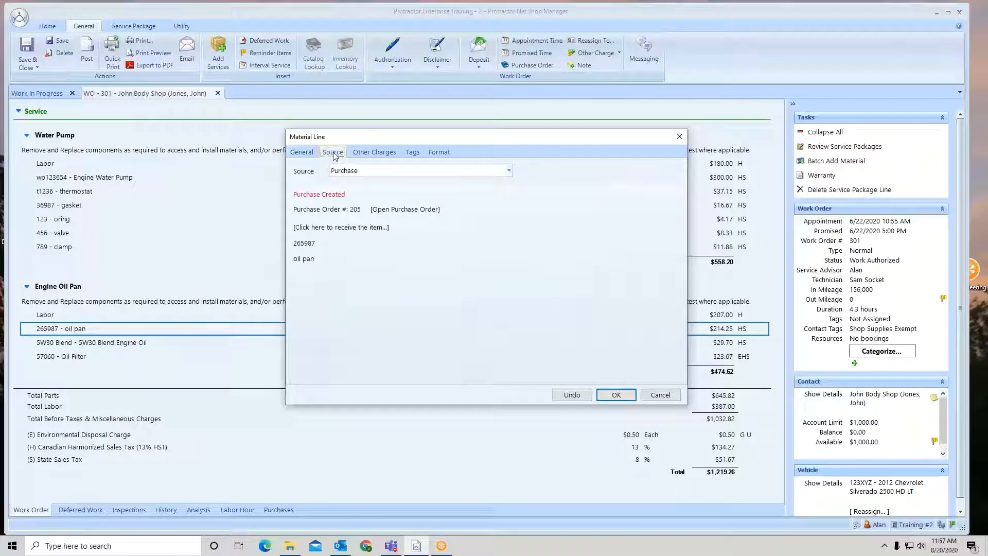
{"action": "left_click", "coordinate": [414, 210]}
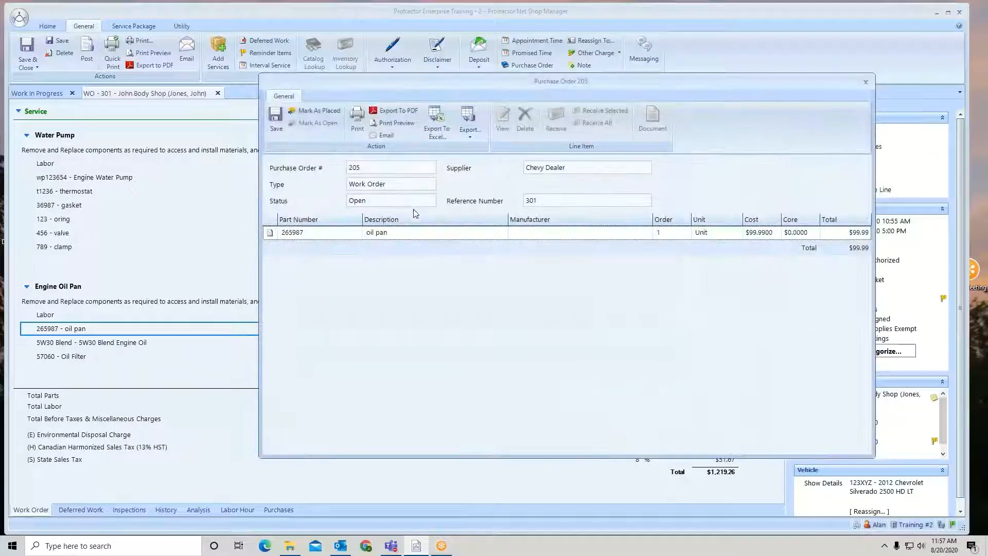
{"action": "left_click", "coordinate": [333, 111]}
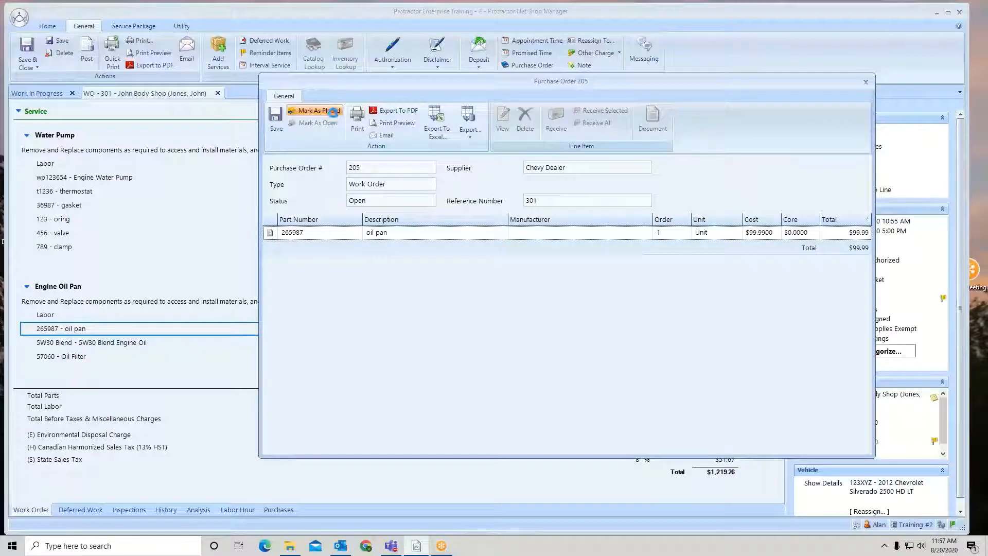
{"action": "left_click", "coordinate": [513, 310]}
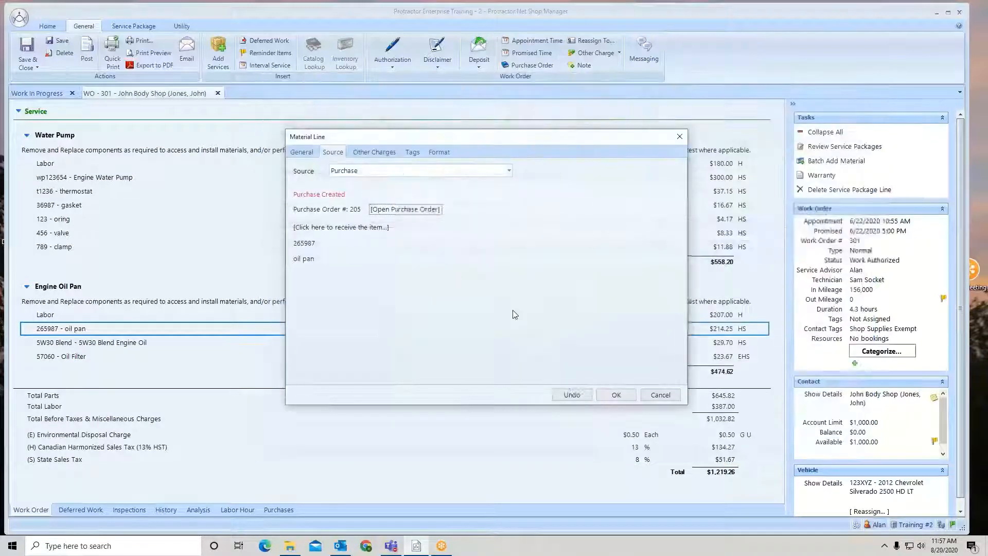
Set the oil pan purchase order's supplier invoice number to 82120, receive all items onto a new supplier invoice, and save the material line.
{"action": "left_click", "coordinate": [421, 216]}
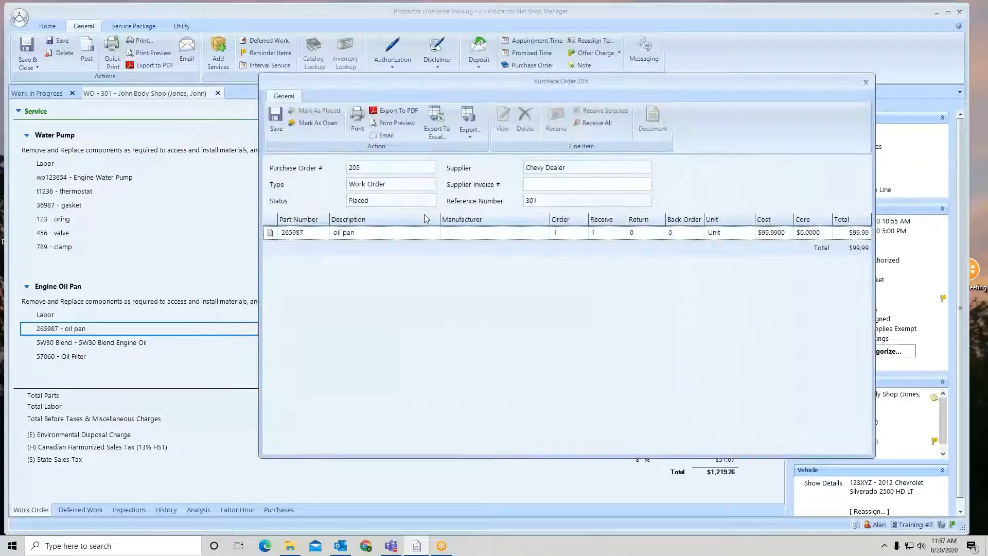
{"action": "left_click", "coordinate": [538, 183]}
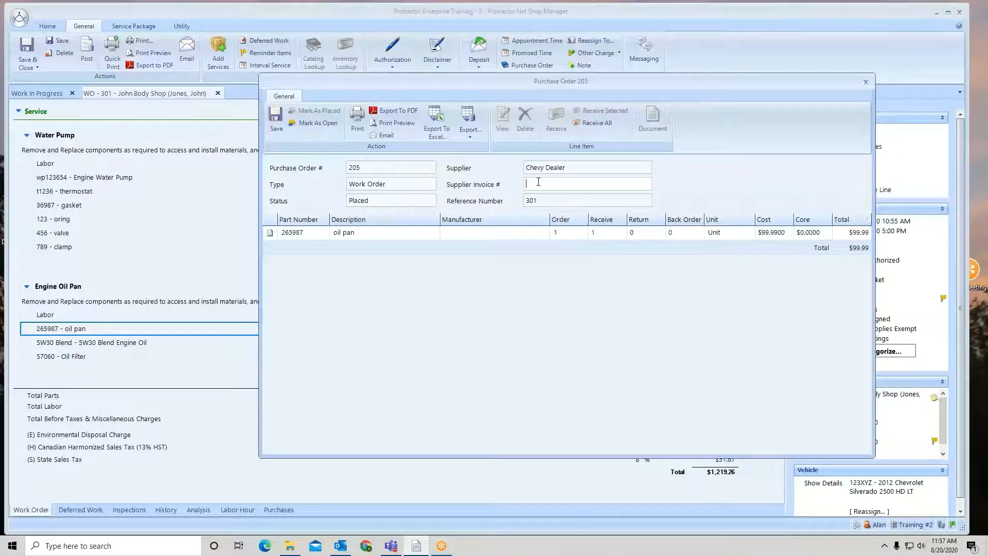
{"action": "type", "text": "82120"}
{"action": "left_click", "coordinate": [597, 123]}
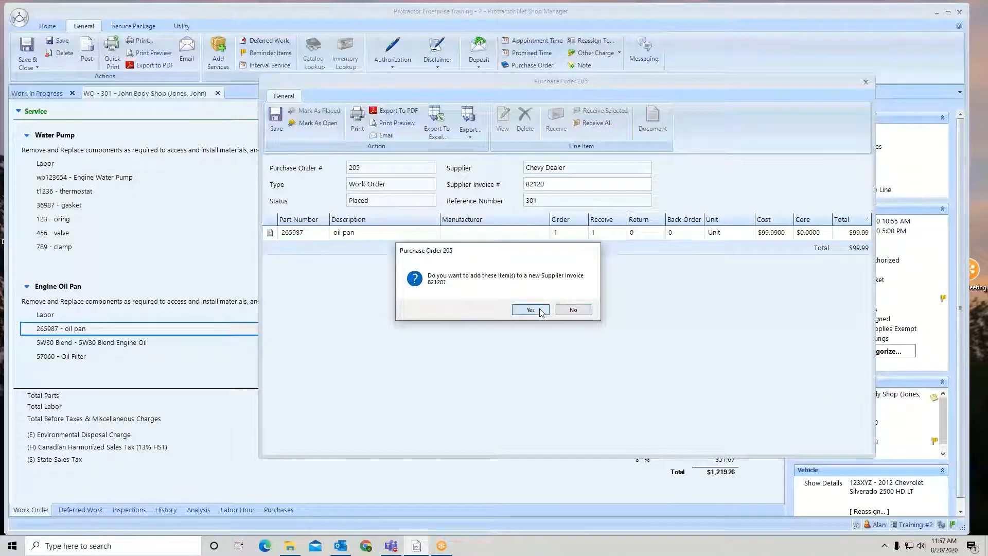
{"action": "left_click", "coordinate": [530, 309]}
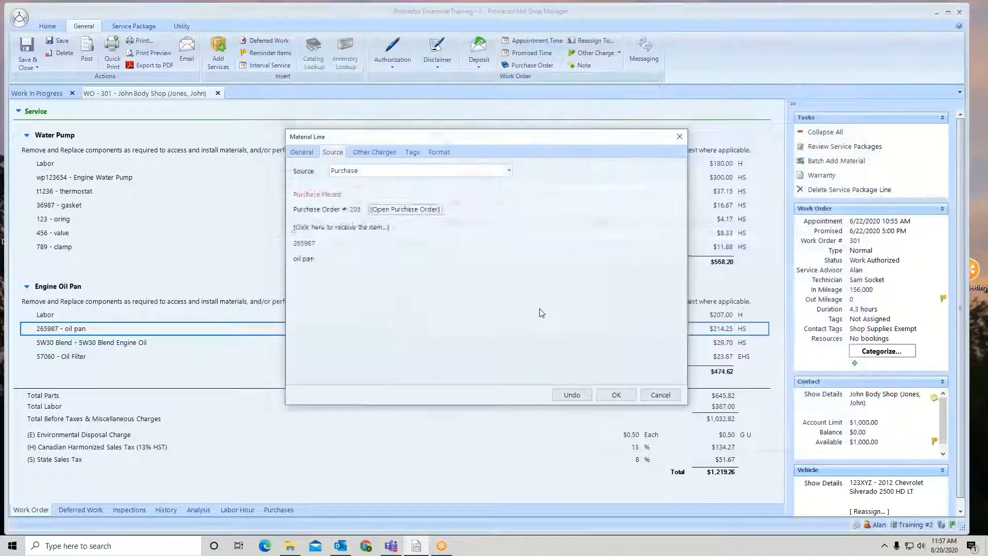
{"action": "left_click", "coordinate": [628, 396]}
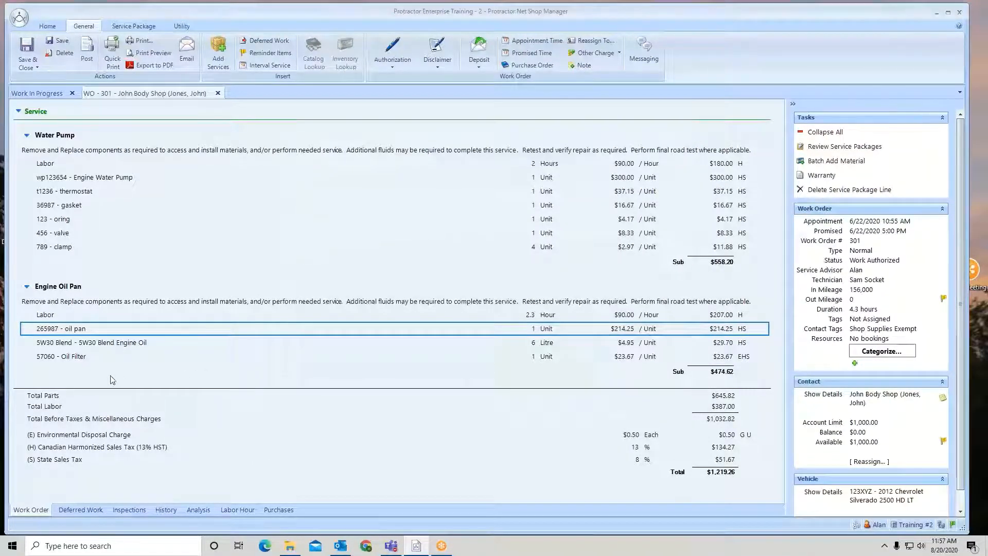
{"action": "left_click", "coordinate": [75, 344]}
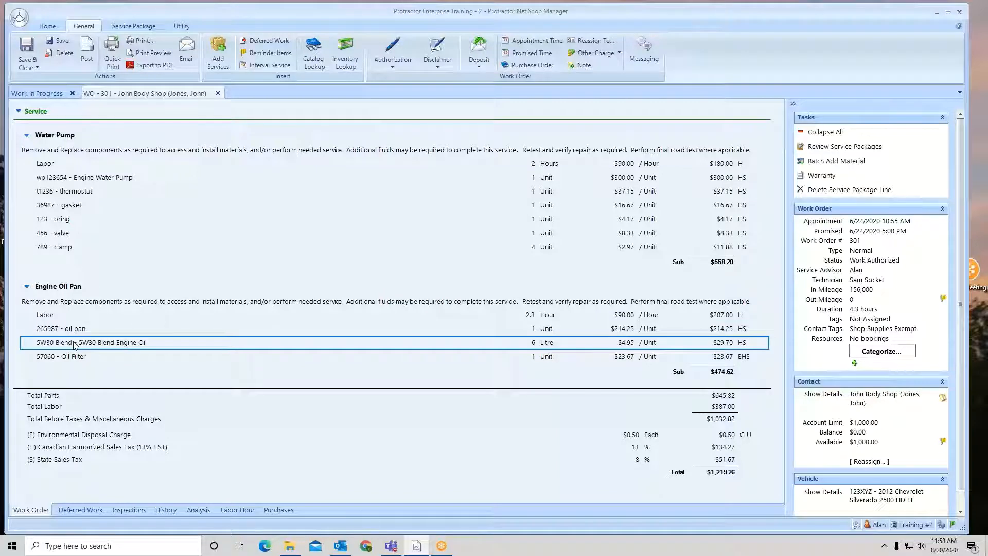
{"action": "left_click", "coordinate": [74, 358]}
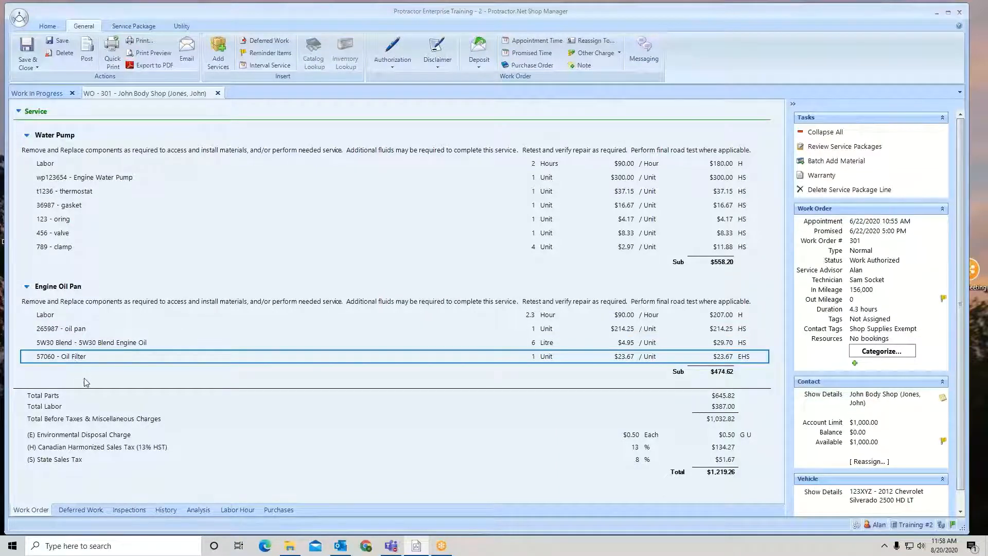